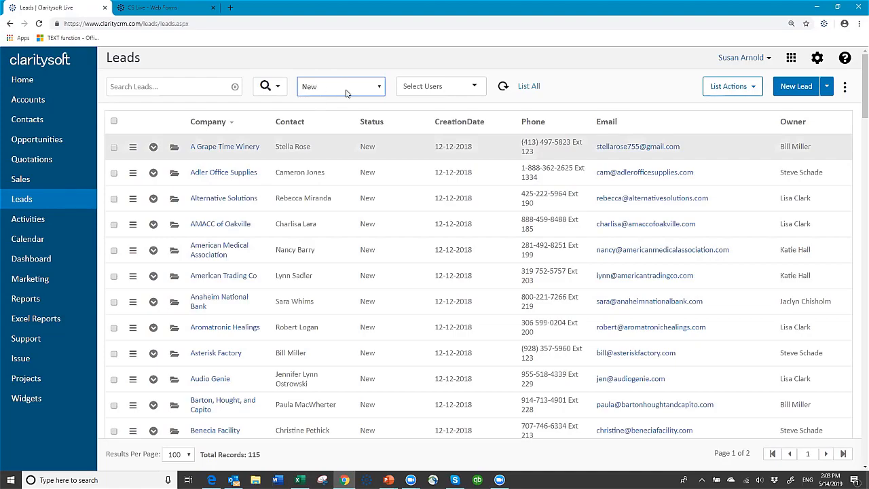
# View the leads list filtered by Working, Converted and All Leads, finishing with the New filter applied
pyautogui.click(381, 91)
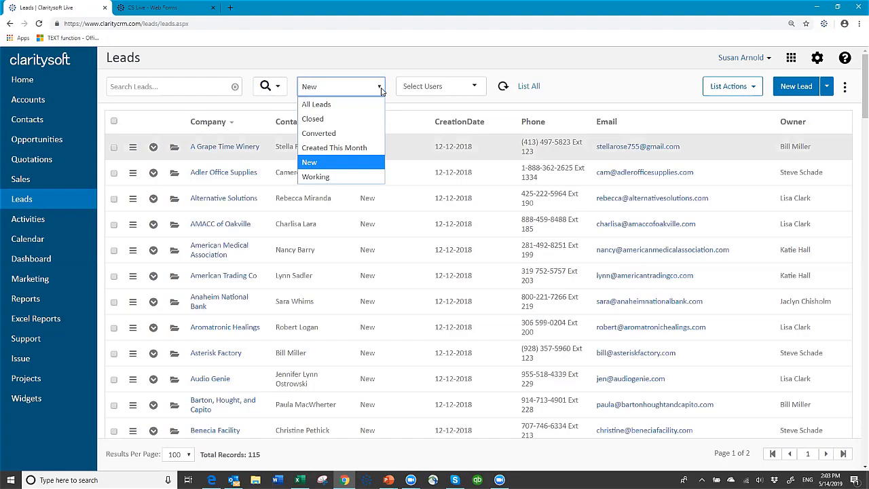
pyautogui.click(365, 177)
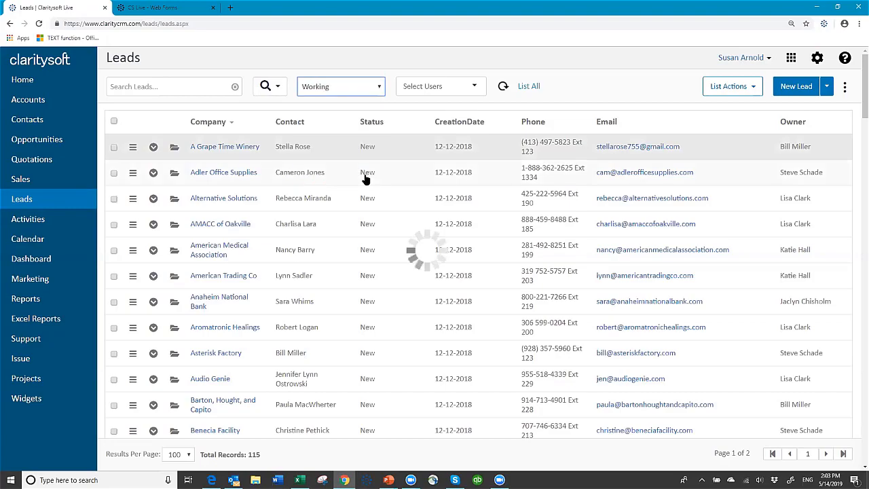
pyautogui.click(381, 87)
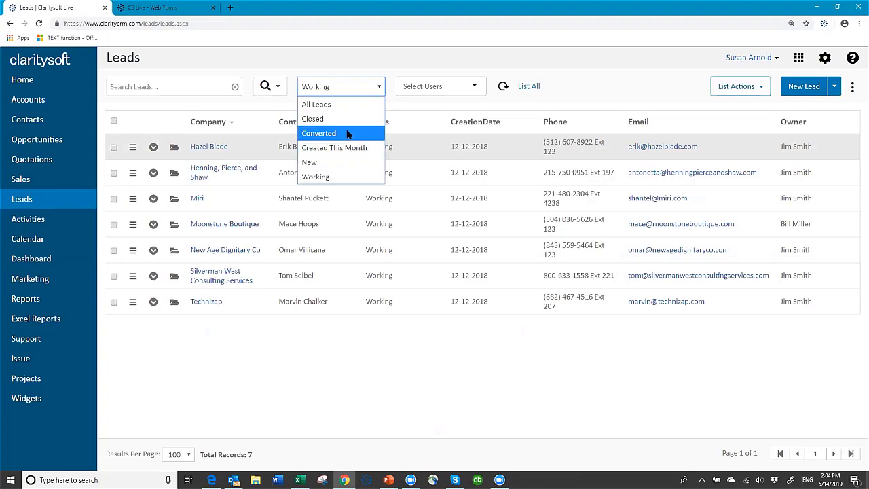
pyautogui.click(347, 134)
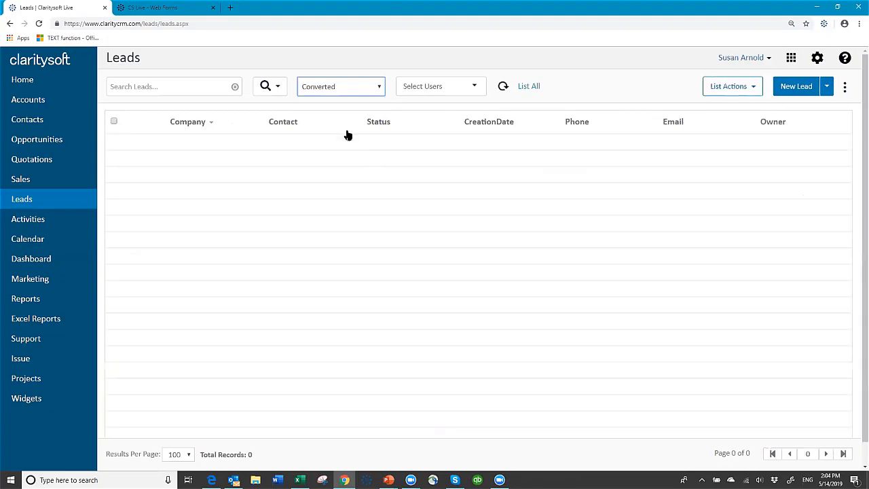
pyautogui.click(380, 88)
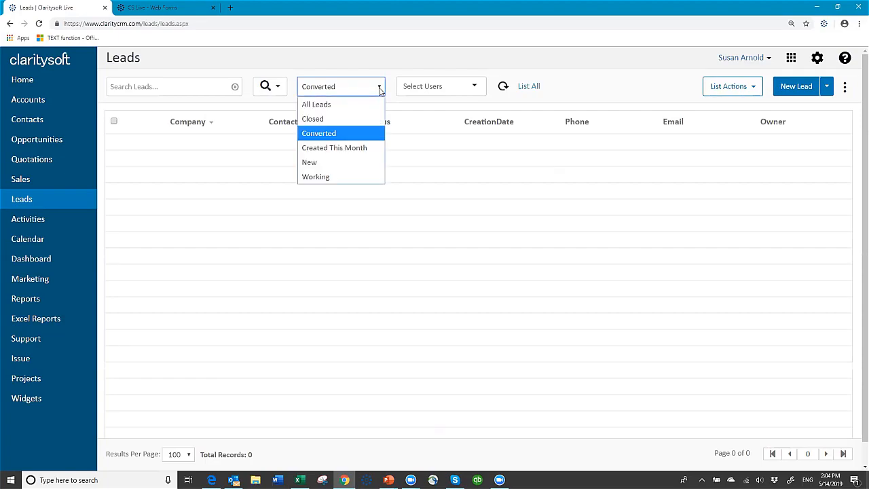
pyautogui.click(343, 109)
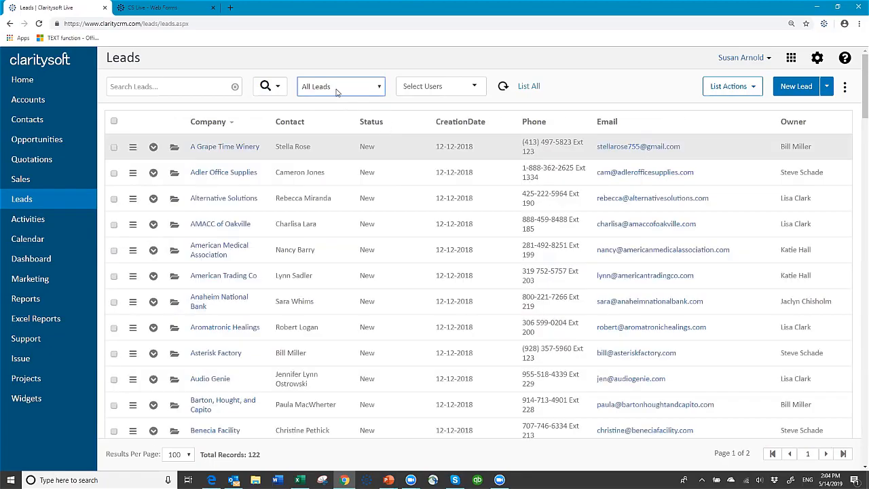
pyautogui.click(380, 91)
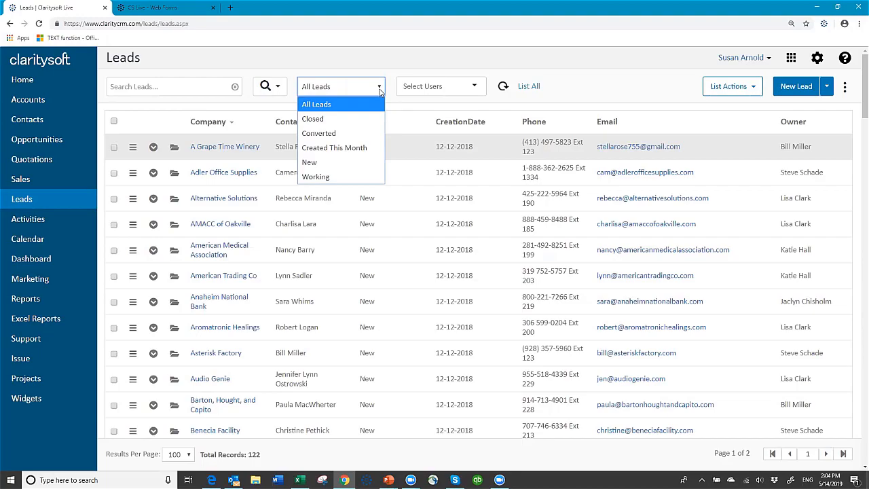
pyautogui.click(331, 165)
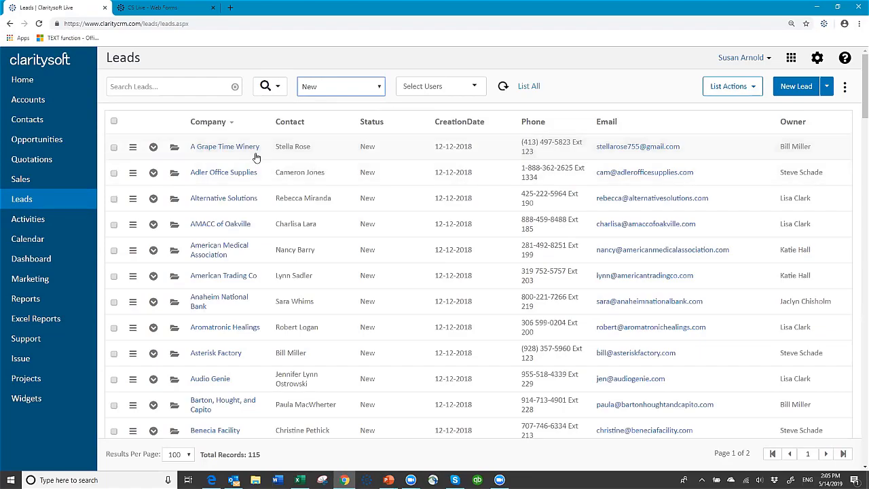
# Open the A Grape Time Winery lead and review its Status and Stage options, keeping New and Awareness selected
pyautogui.click(174, 148)
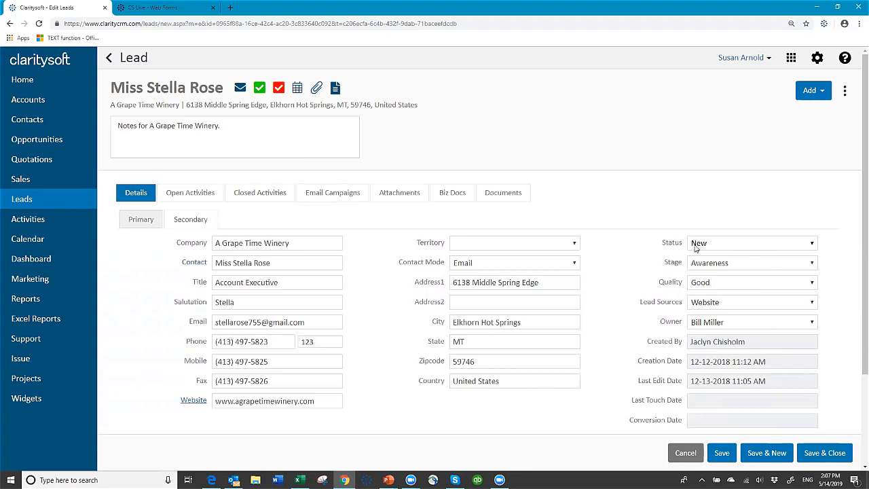
pyautogui.click(814, 246)
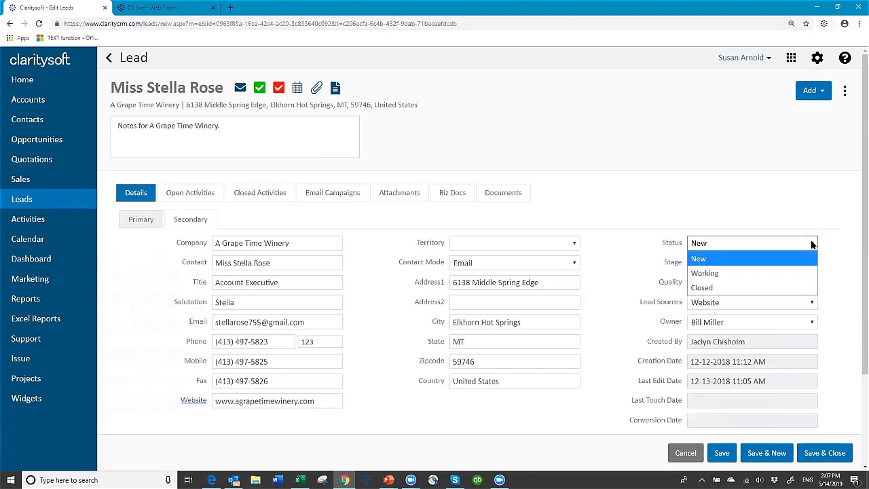
pyautogui.click(728, 249)
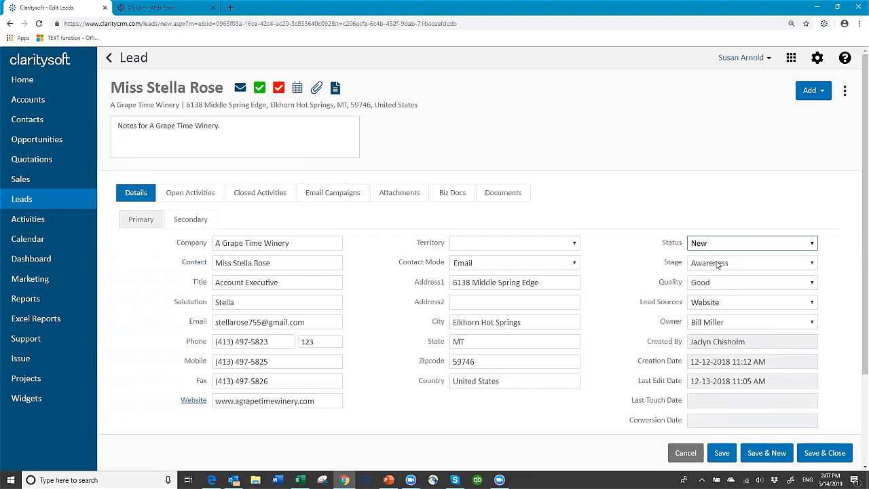
pyautogui.click(812, 265)
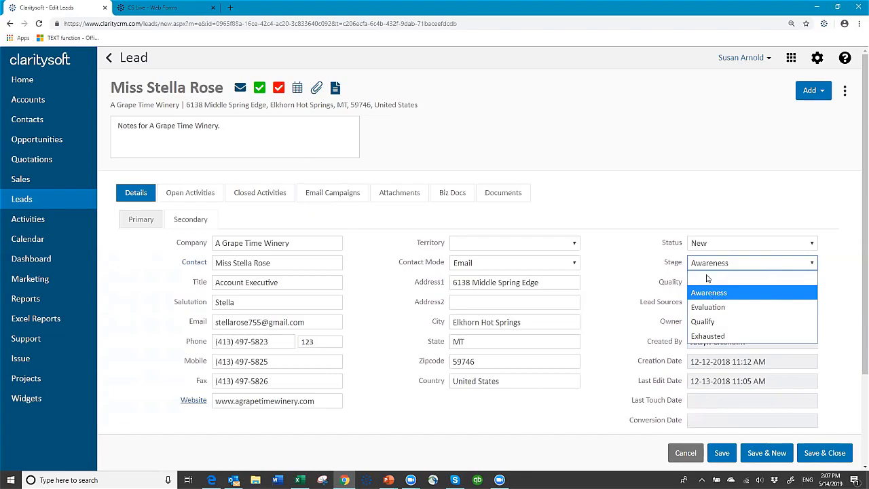
pyautogui.click(708, 278)
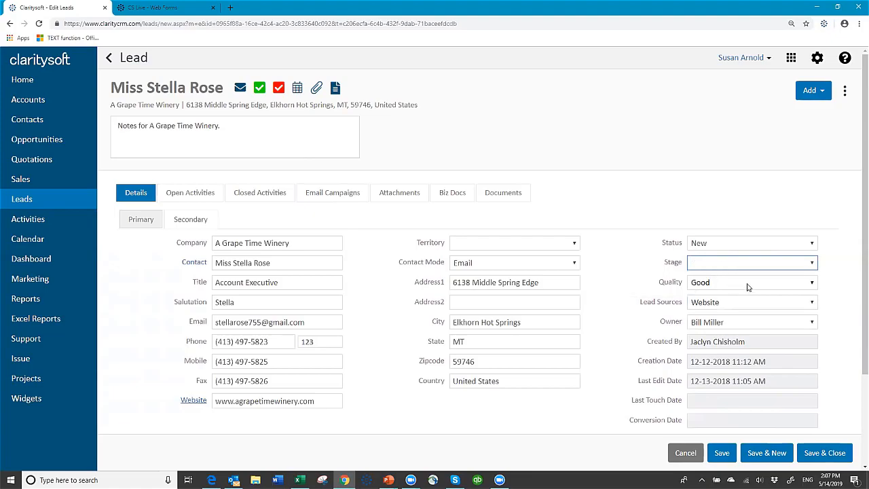
pyautogui.press('Down')
# Review the lead's Quality and Lead Sources options, keeping Good and Website, and save and close the record
pyautogui.click(809, 281)
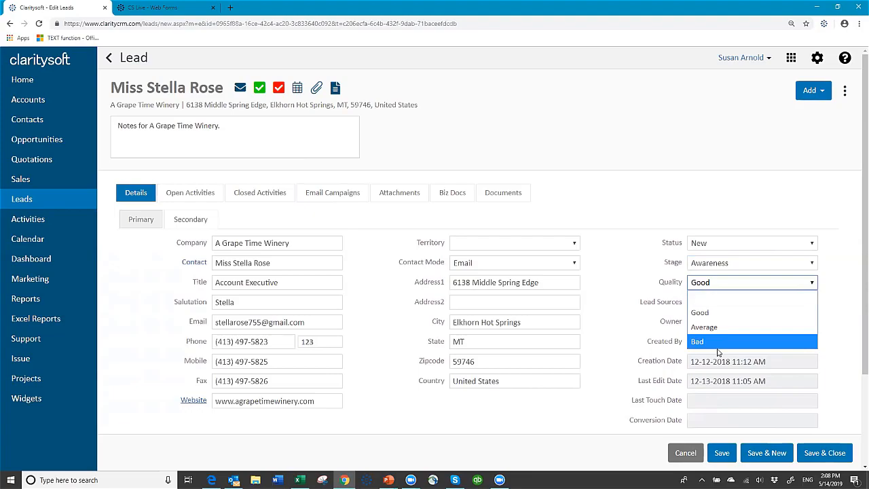
pyautogui.click(709, 285)
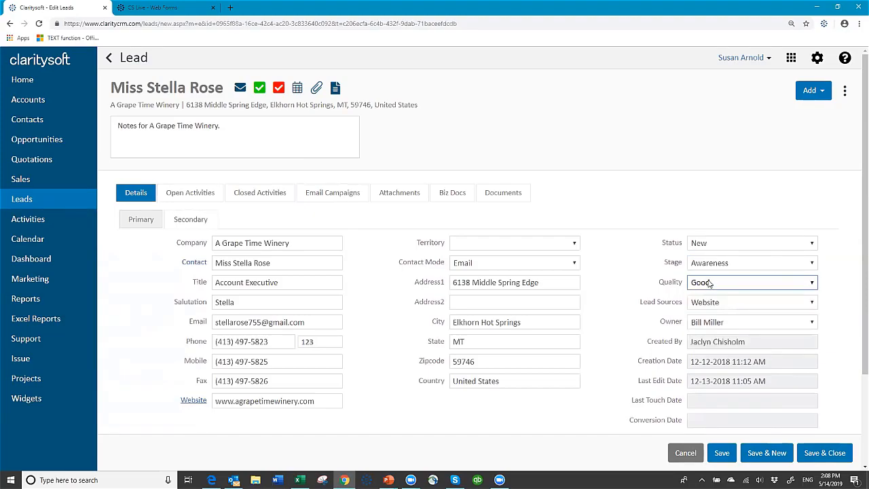
pyautogui.click(810, 303)
pyautogui.click(809, 303)
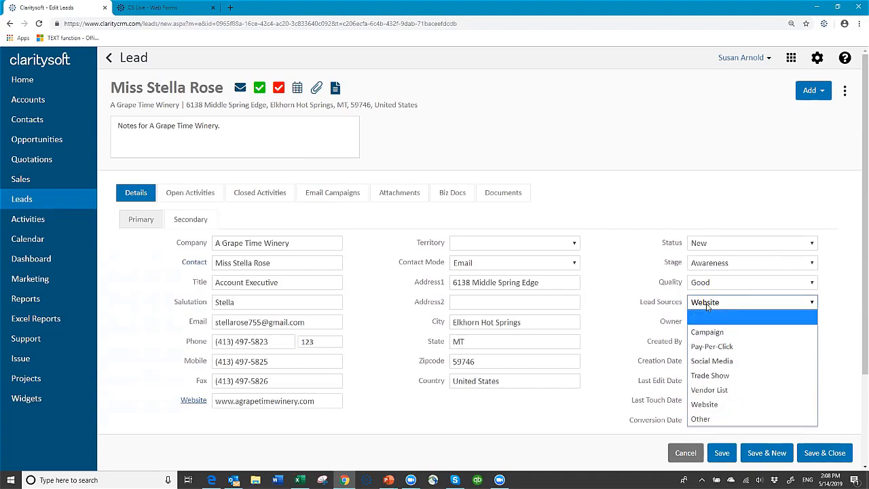
pyautogui.click(609, 303)
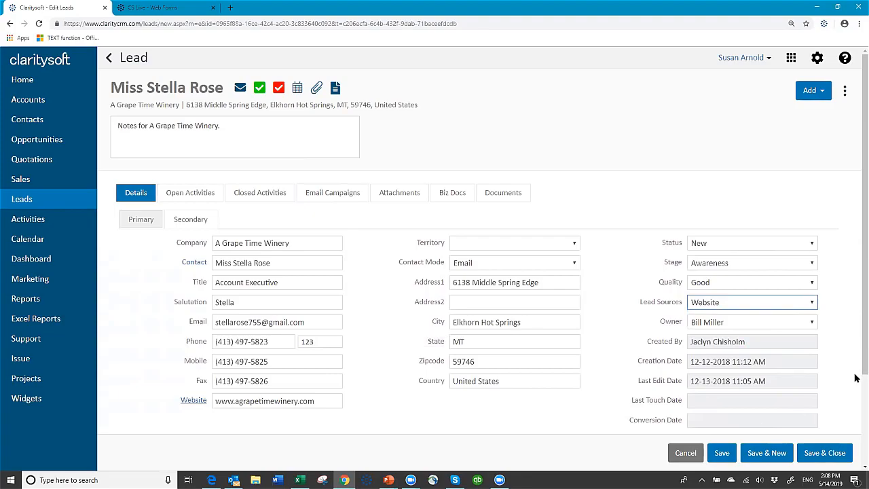
pyautogui.click(824, 455)
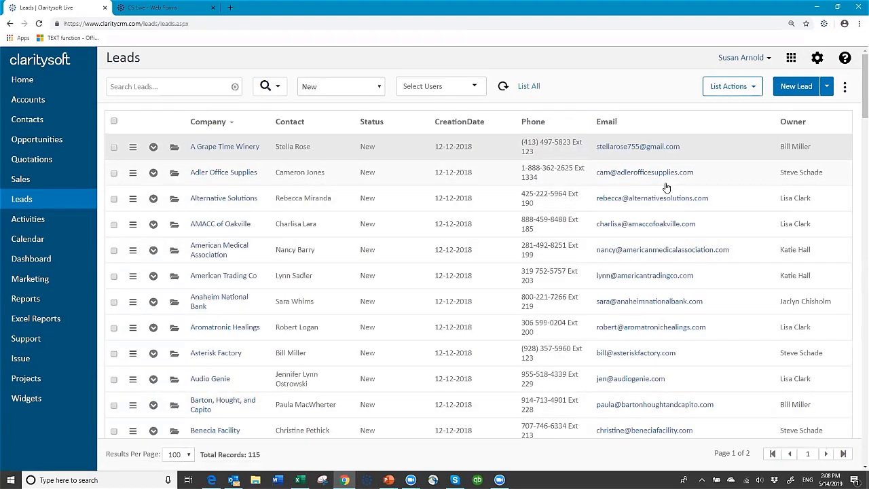
# Open the lead custom fields page in the customization settings
pyautogui.click(817, 59)
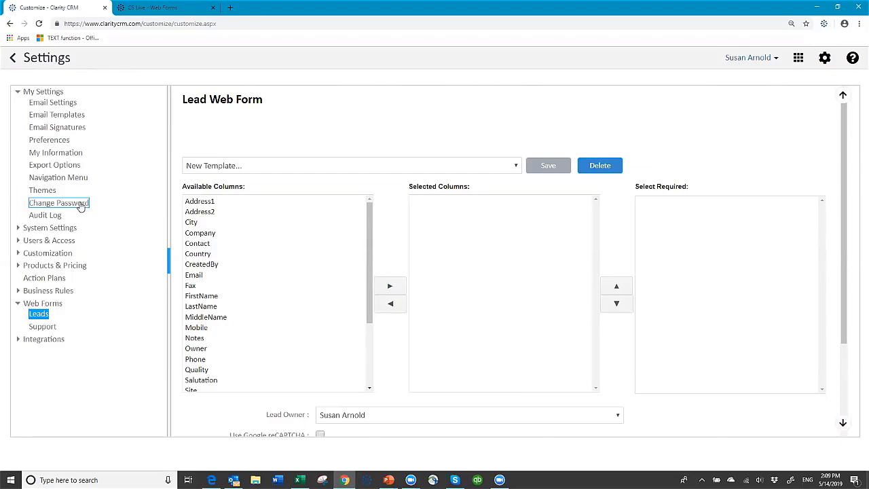
pyautogui.click(19, 254)
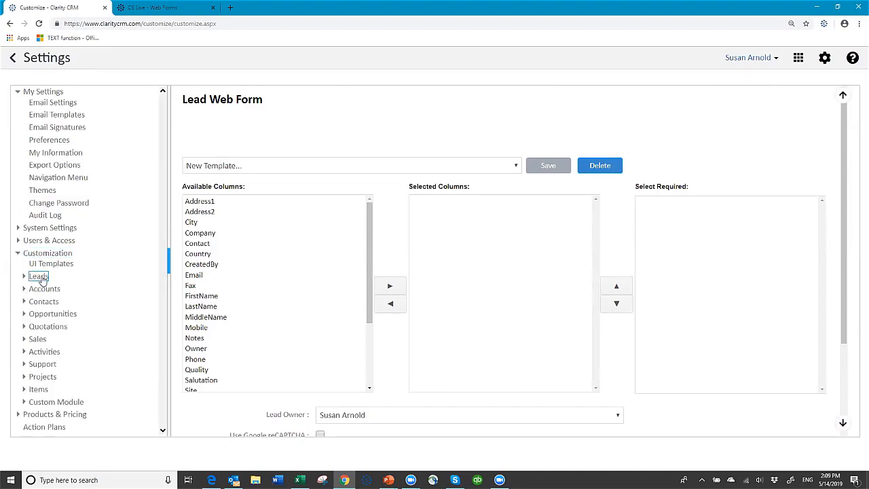
pyautogui.click(39, 277)
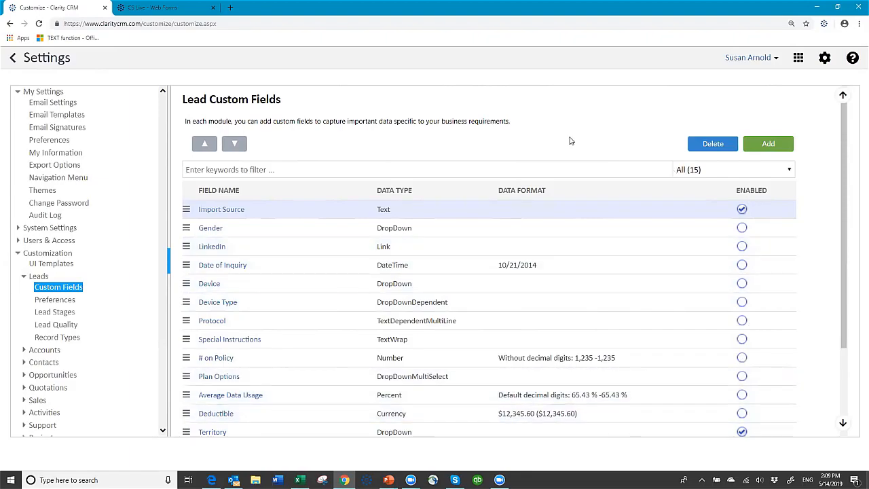
# Add a lead custom field named Industry Type with the DropDownMultiSelect data type
pyautogui.click(769, 144)
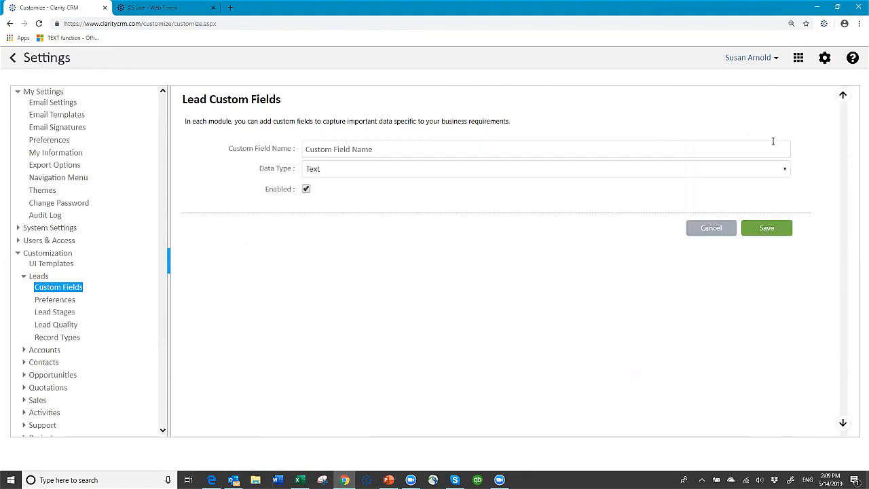
pyautogui.click(359, 148)
pyautogui.write('Industry Type')
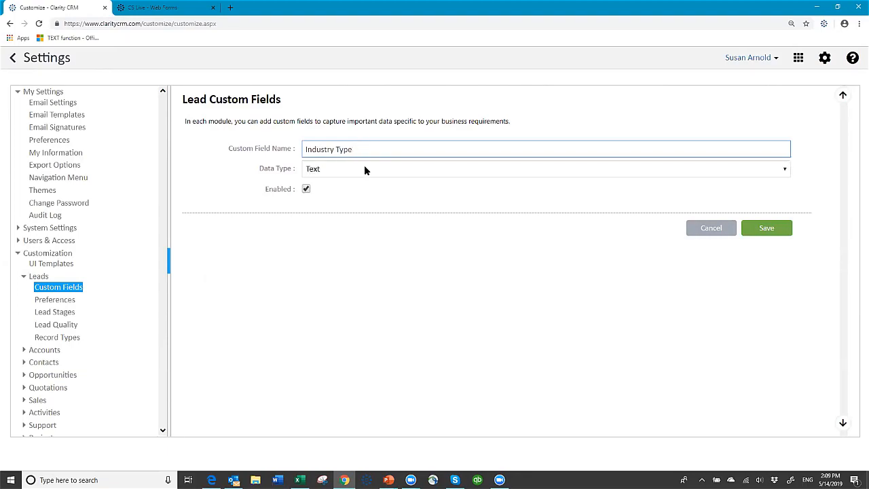
pyautogui.click(364, 170)
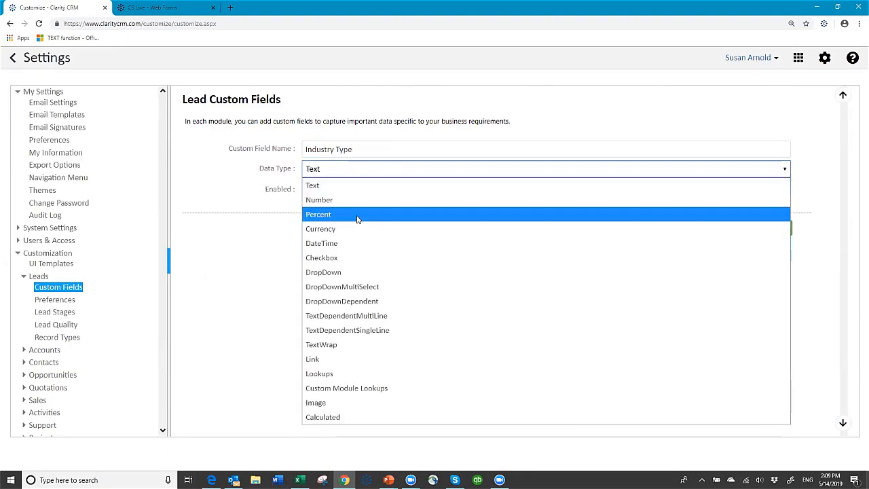
pyautogui.click(360, 287)
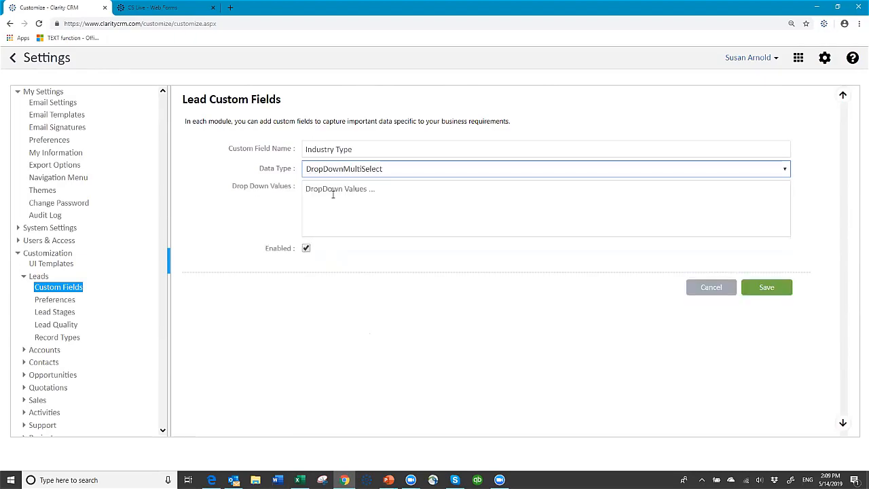
# Enter the dropdown values Manufacturing, Retail, Hospitality, Education and Food & Beverage on separate lines, and save the Industry Type field
pyautogui.click(331, 190)
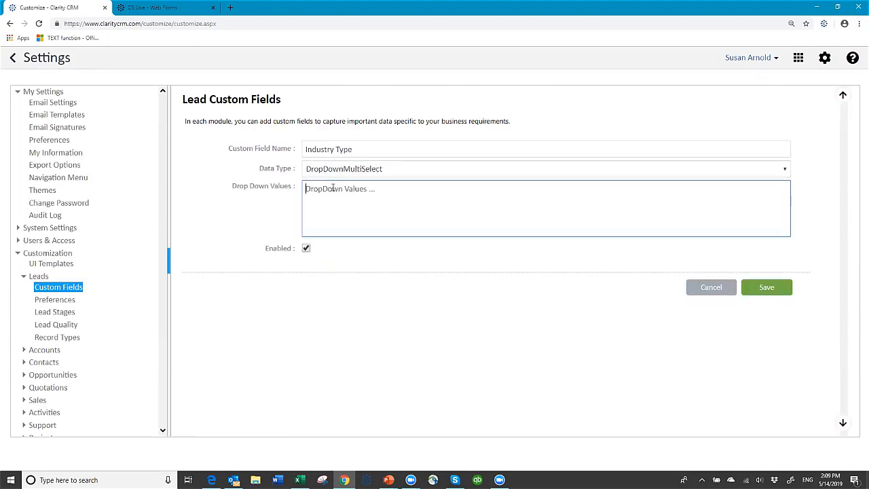
pyautogui.write('Manufacturing')
pyautogui.press('Return')
pyautogui.write('Retail')
pyautogui.press('Return')
pyautogui.write('Hospitality')
pyautogui.press('Return')
pyautogui.write('Education')
pyautogui.press('Return')
pyautogui.write('Food & Beverage')
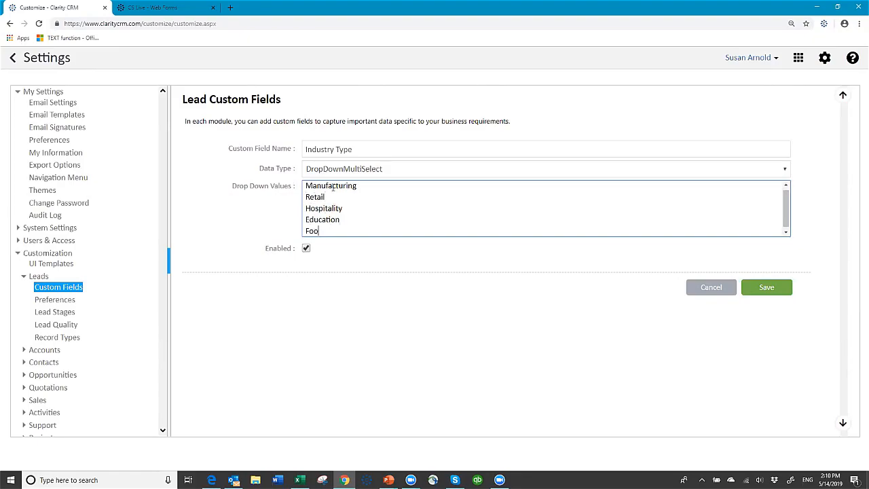
pyautogui.click(765, 289)
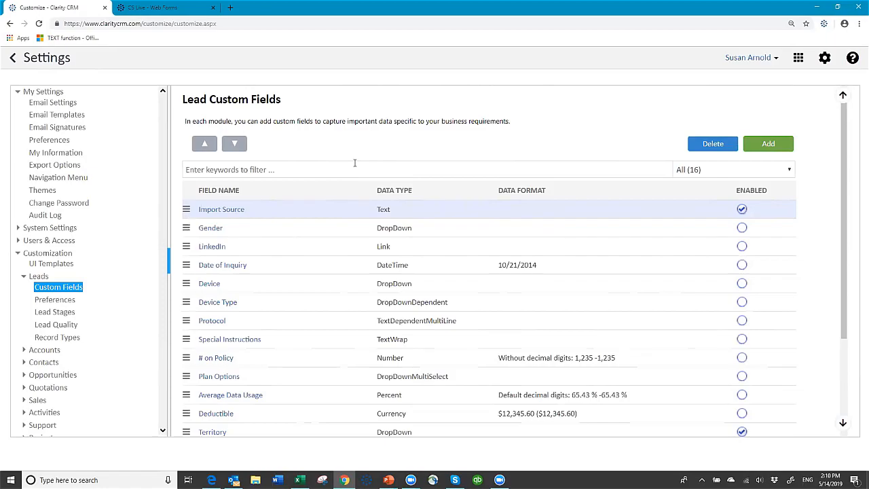
# Add another lead custom field named Product Interest with the DropDownMultiSelect data type
pyautogui.click(769, 144)
pyautogui.click(392, 145)
pyautogui.write('Product Interest')
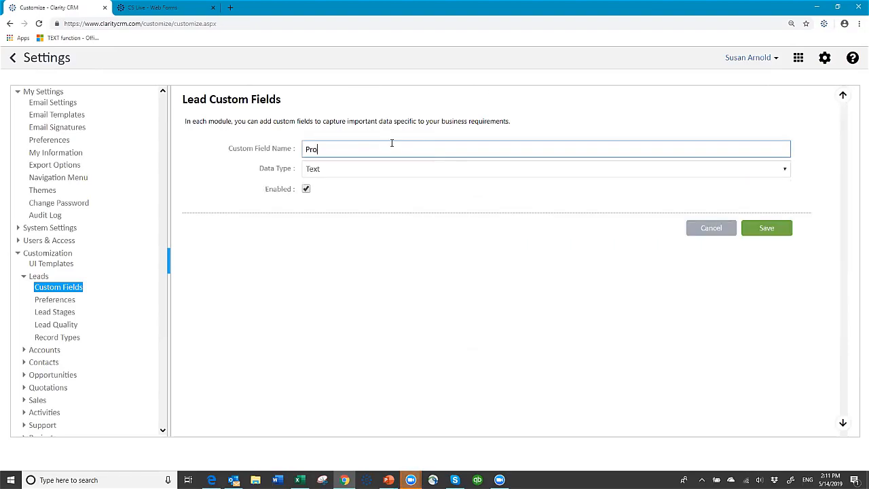
pyautogui.click(368, 169)
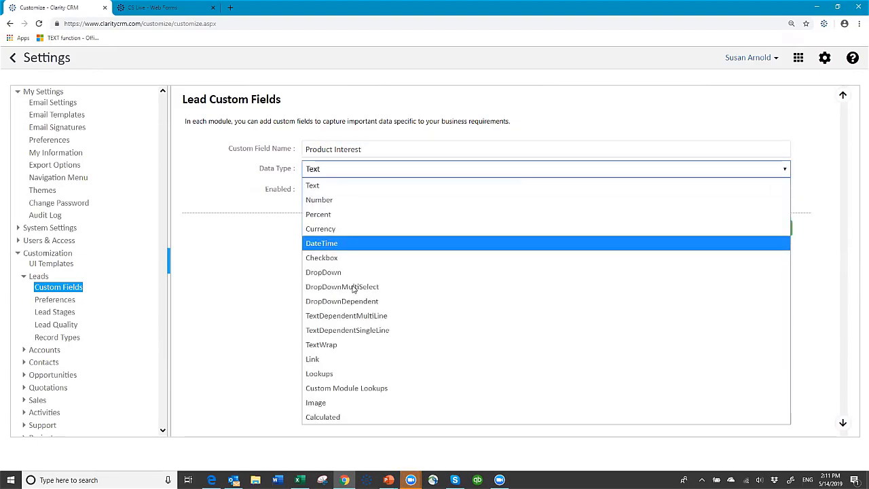
# Enter the dropdown values Product 01, Product 02 and Product 03, save the Product Interest field and check the custom fields list
pyautogui.click(351, 190)
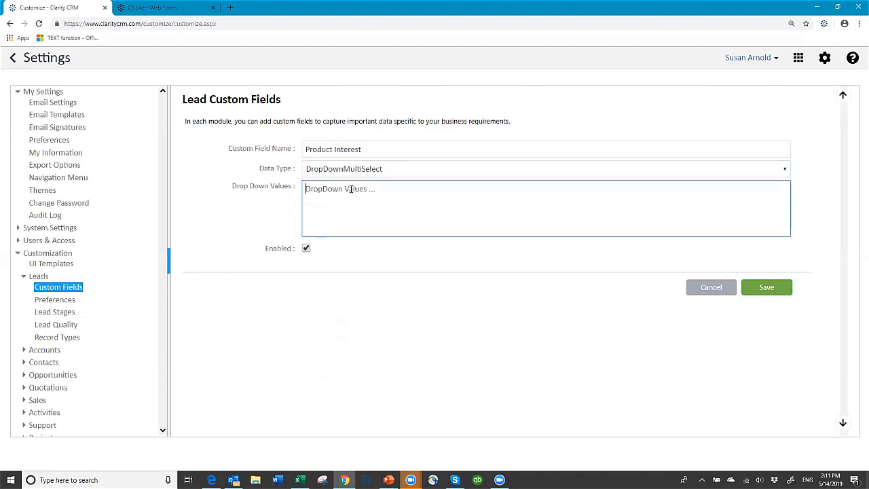
pyautogui.write('Product')
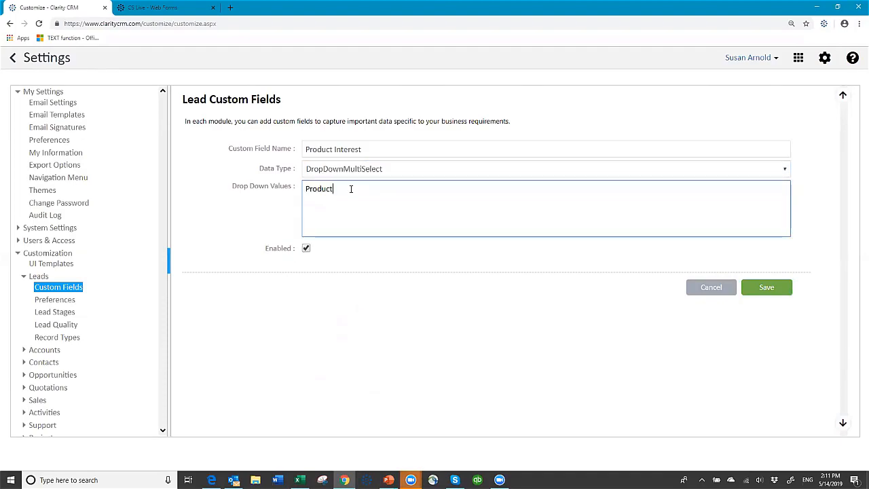
pyautogui.write(' 01')
pyautogui.press('Return')
pyautogui.write('Product 02')
pyautogui.press('Return')
pyautogui.write('Product 03')
pyautogui.click(766, 287)
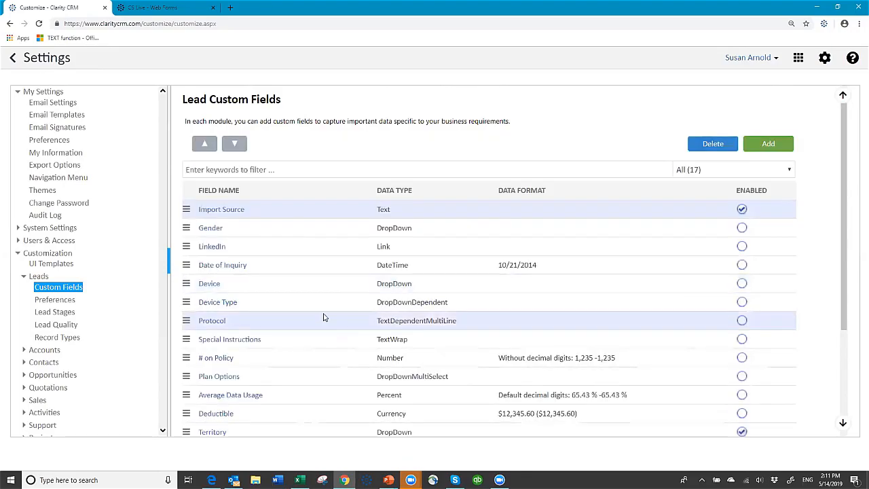
pyautogui.scroll(-3, 321, 316)
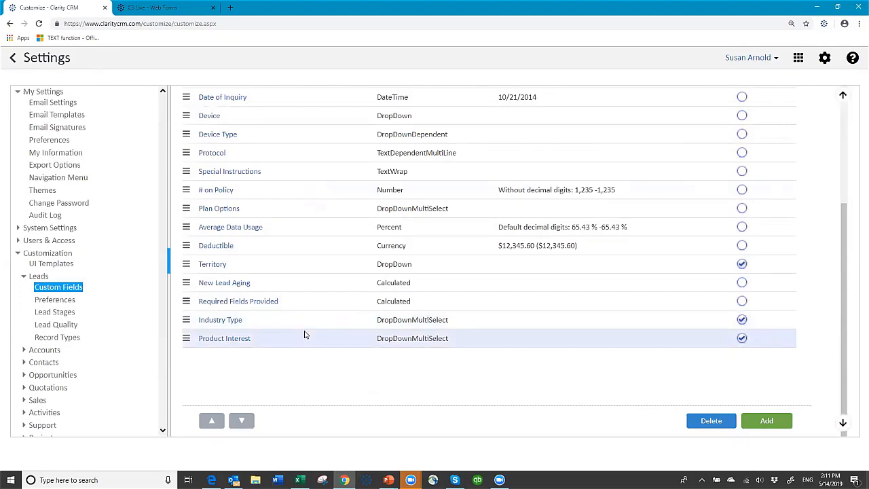
pyautogui.scroll(3, 312, 320)
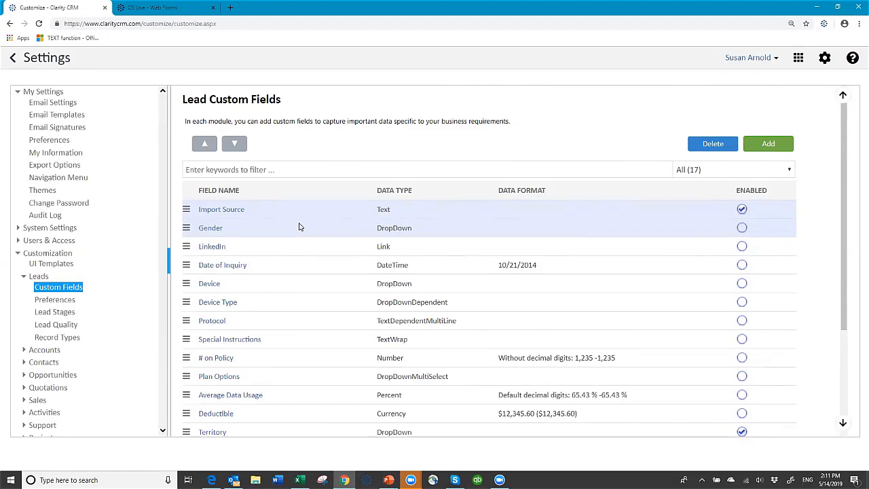
# Open the Lead UI Template for editing and choose the (Base Template) profile
pyautogui.click(59, 267)
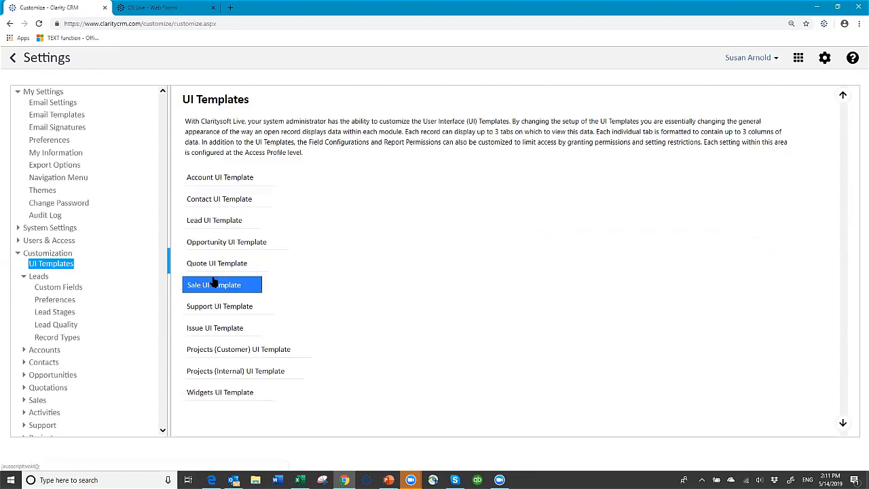
pyautogui.click(215, 225)
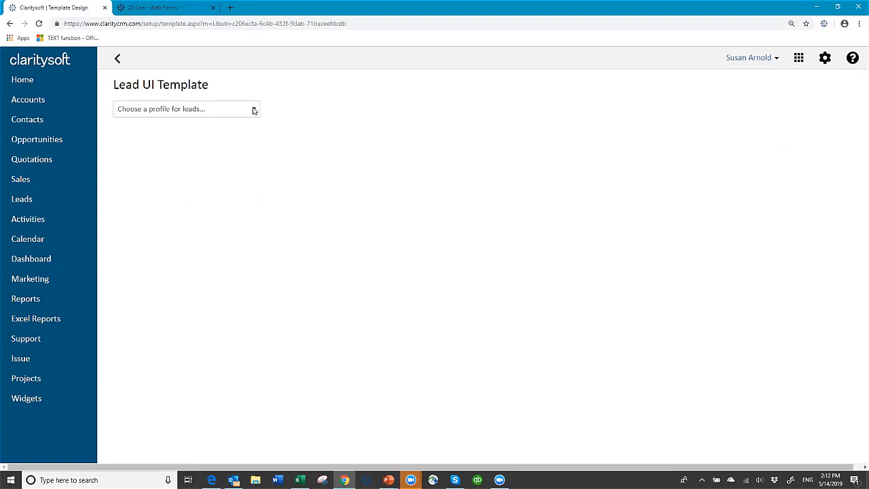
pyautogui.click(253, 111)
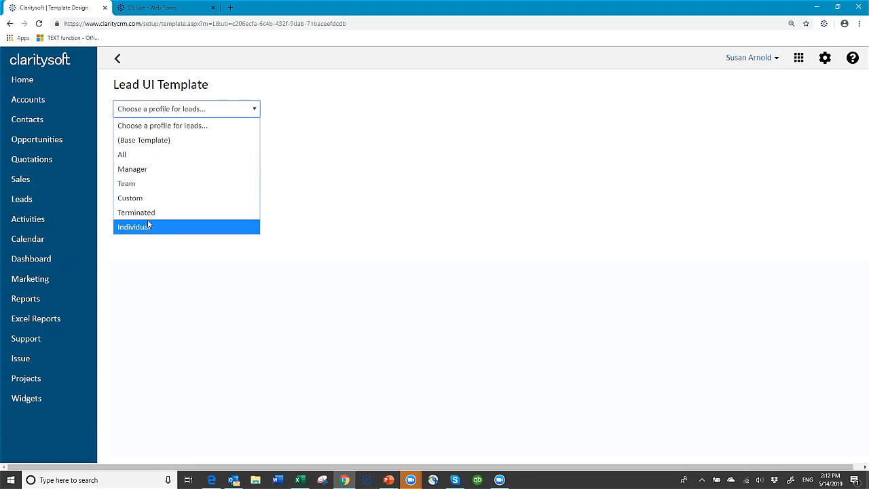
pyautogui.click(161, 141)
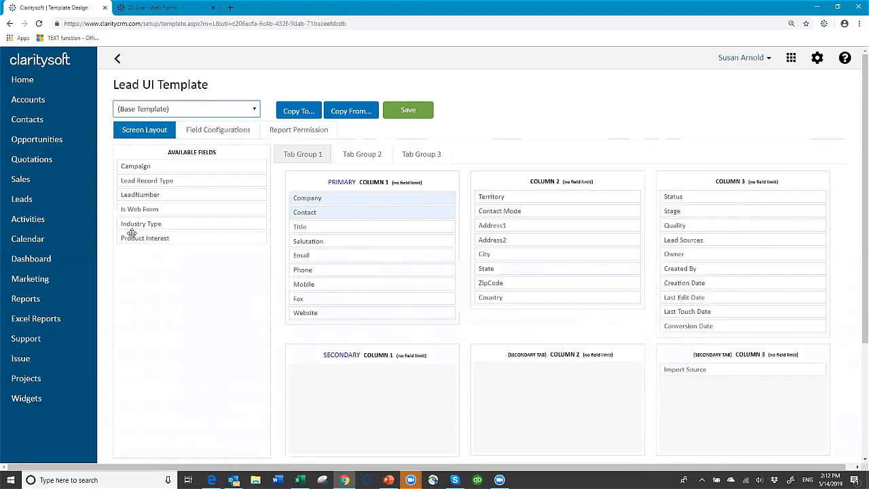
# Place Industry Type and Product Interest in primary Column 1, move Website to Column 2, and save the lead layout
pyautogui.moveTo(135, 224); pyautogui.dragTo(293, 326)
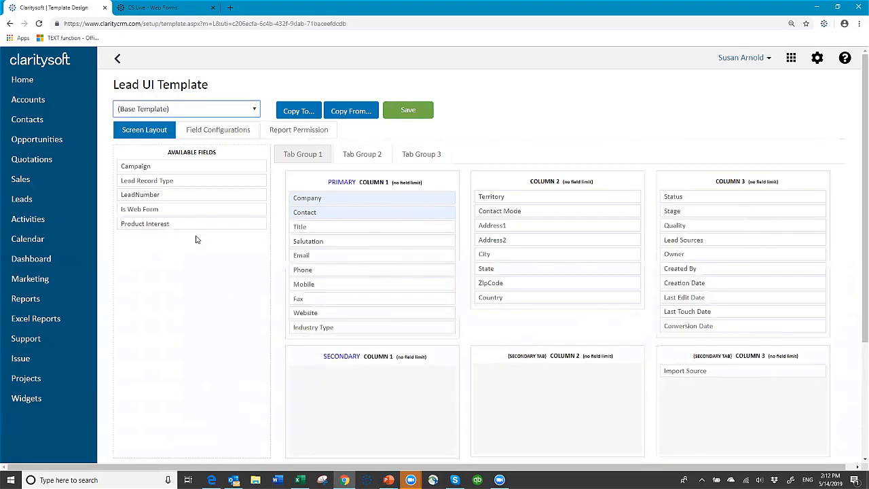
pyautogui.moveTo(182, 223); pyautogui.dragTo(532, 309)
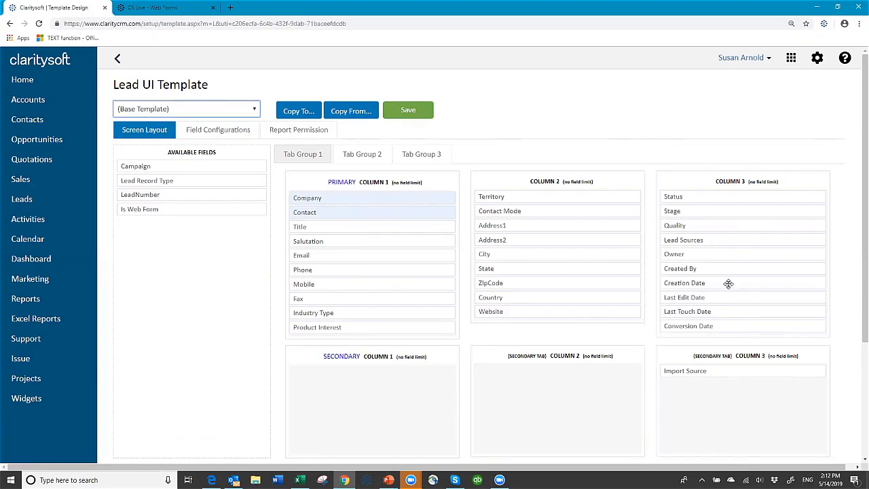
pyautogui.click(409, 112)
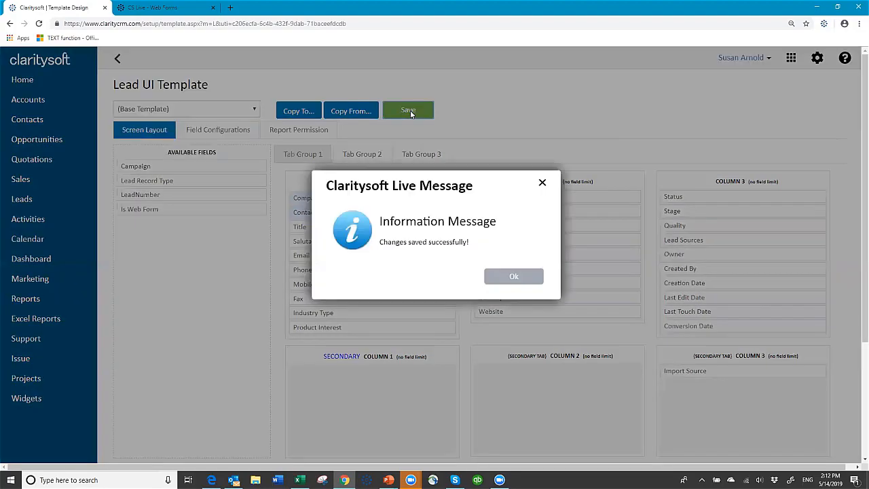
pyautogui.click(514, 276)
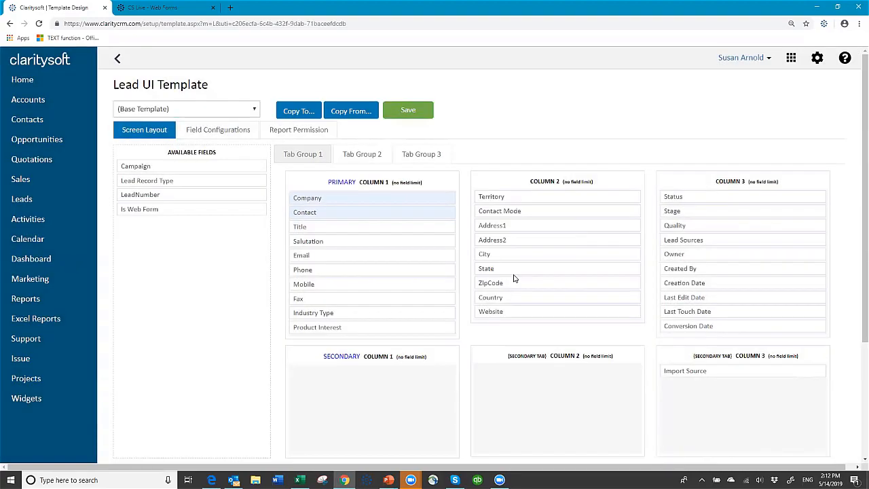
# Copy the base screen layout to all access profiles and display the All profile's lead template to check it
pyautogui.click(297, 113)
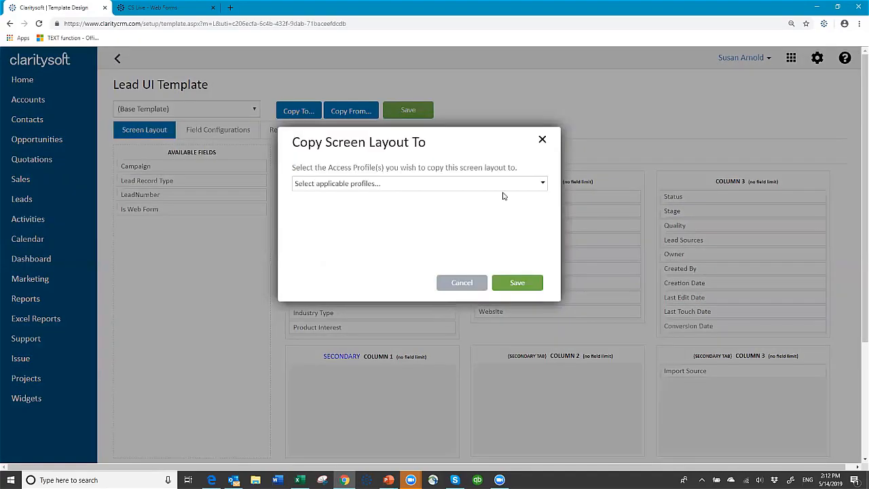
pyautogui.click(543, 184)
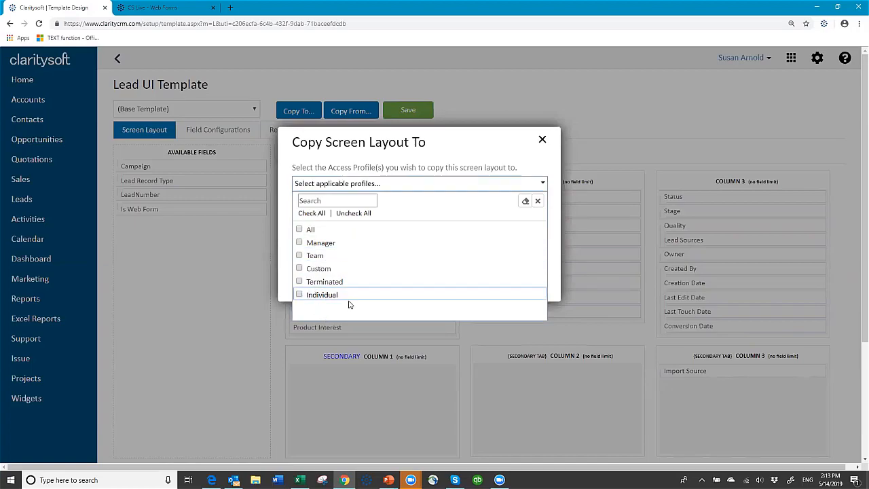
pyautogui.click(312, 213)
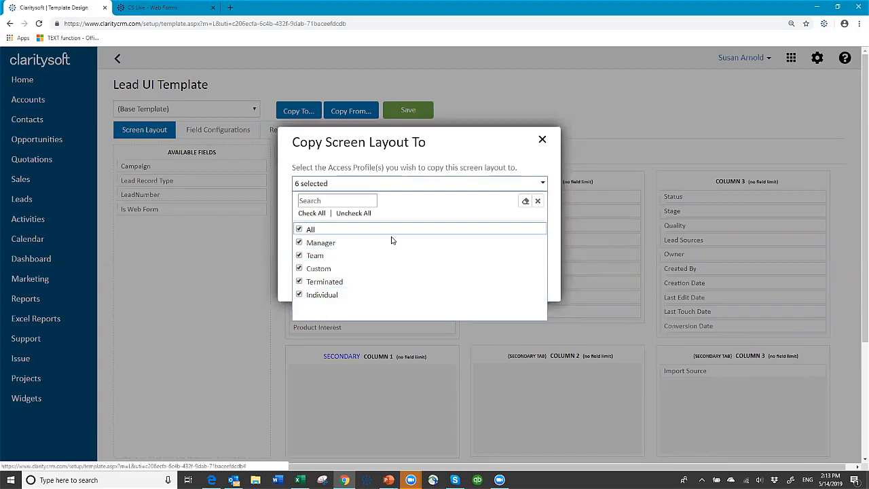
pyautogui.click(537, 202)
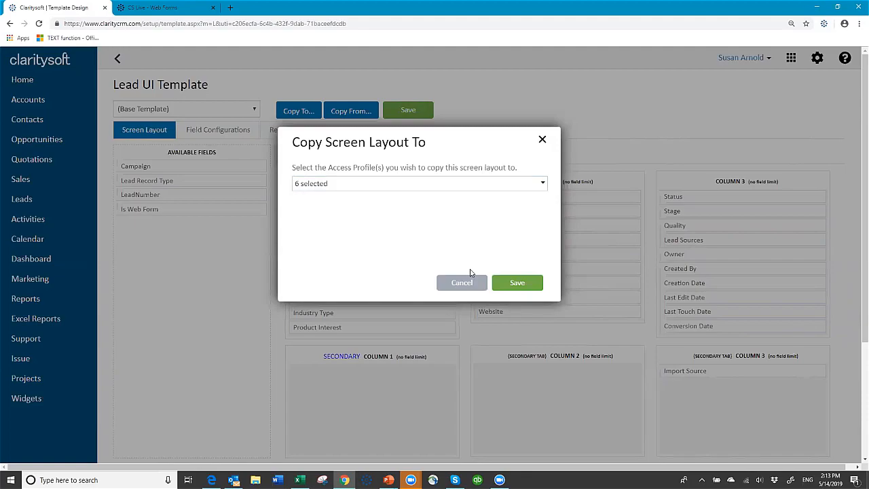
pyautogui.click(515, 284)
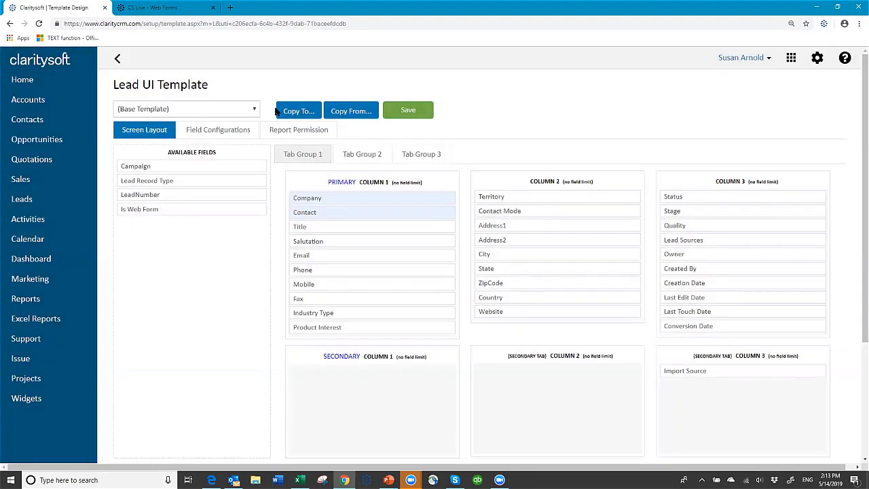
pyautogui.click(255, 111)
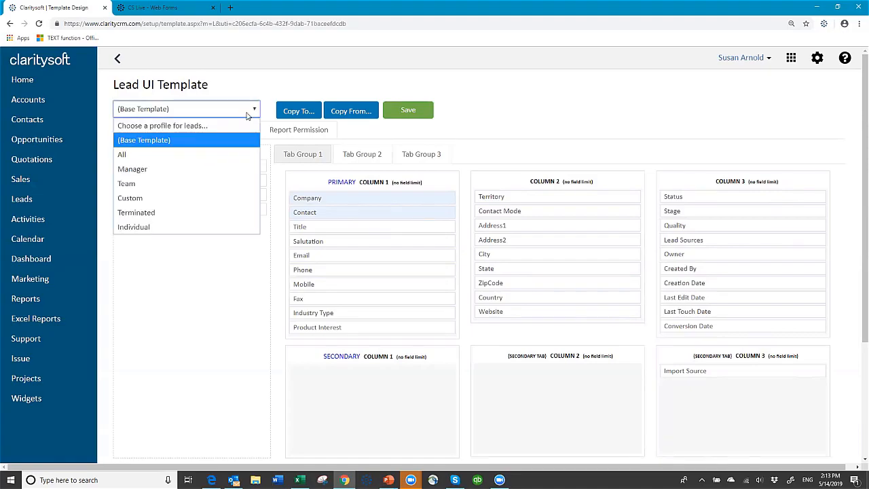
pyautogui.click(219, 155)
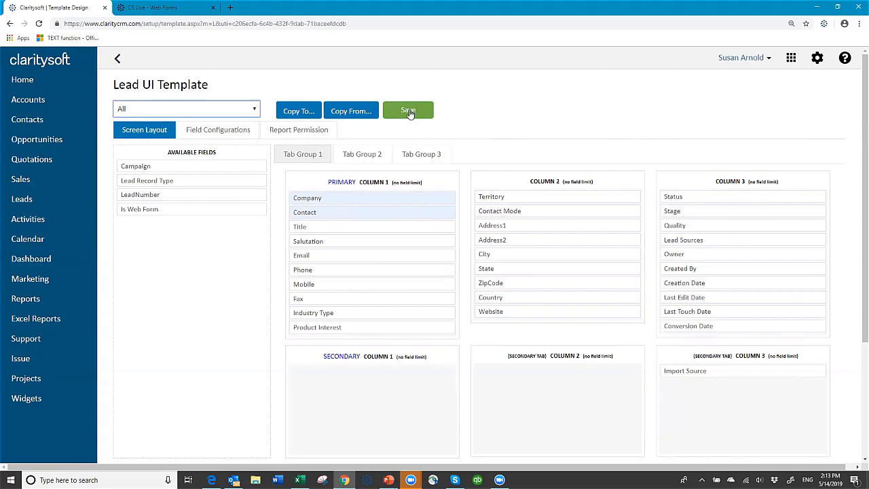
# Open the A Grape Time Winery lead from the Leads list and set its Industry Type to Food & Beverage
pyautogui.click(769, 62)
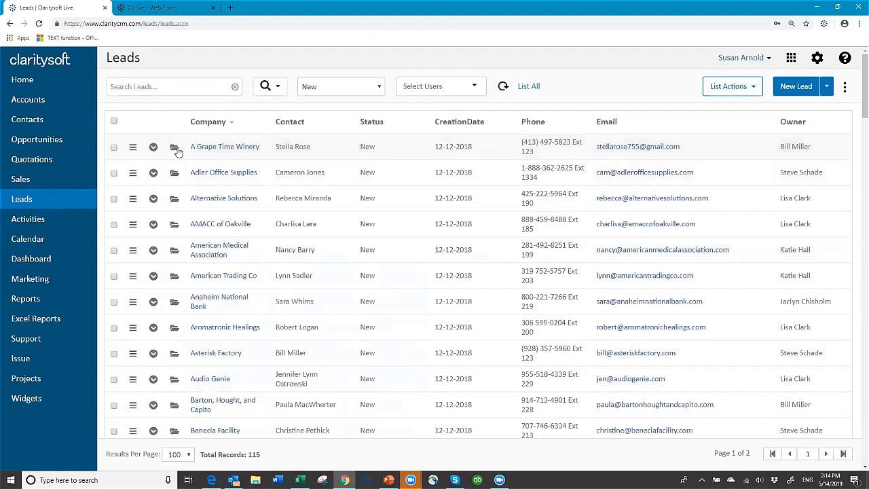
pyautogui.click(174, 148)
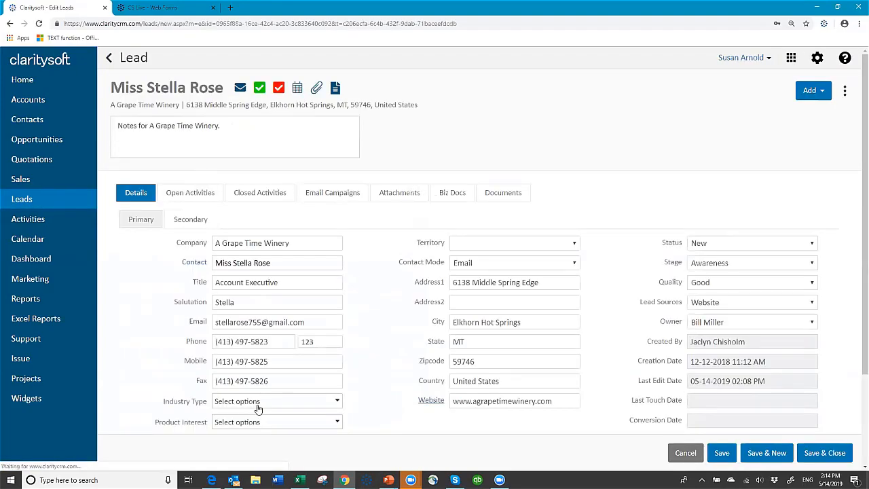
pyautogui.scroll(-2, 354, 348)
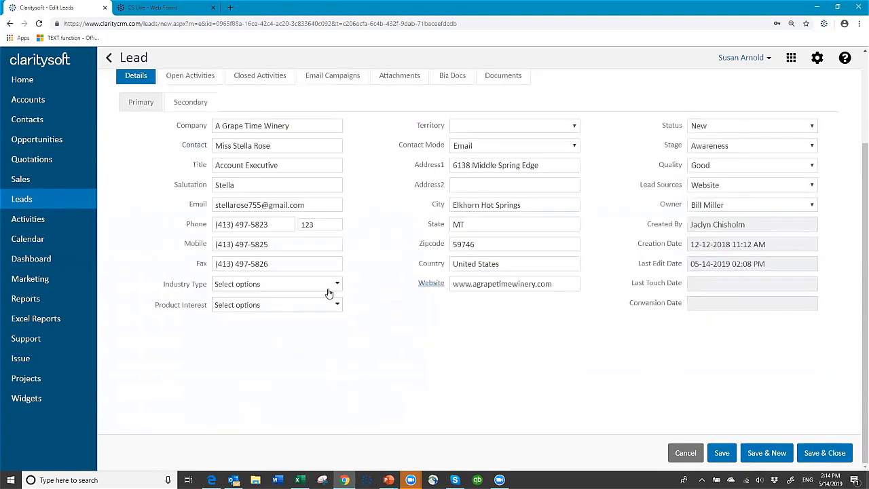
pyautogui.click(338, 284)
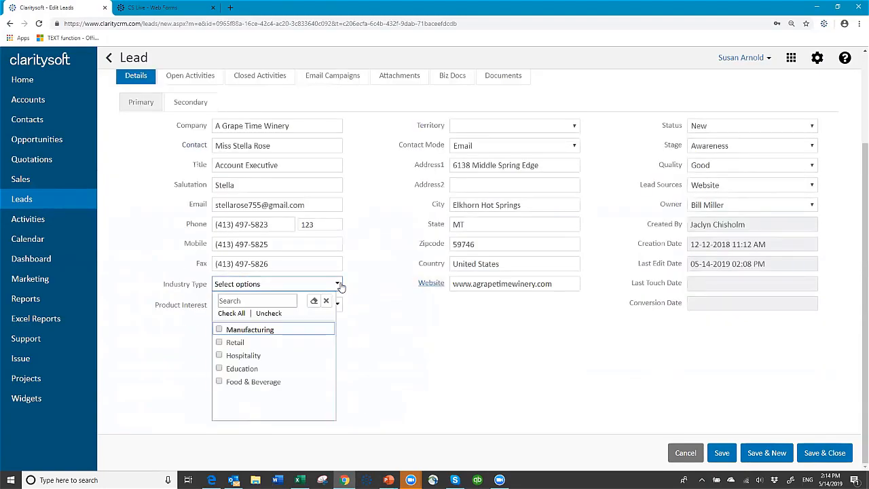
pyautogui.click(219, 381)
pyautogui.click(388, 368)
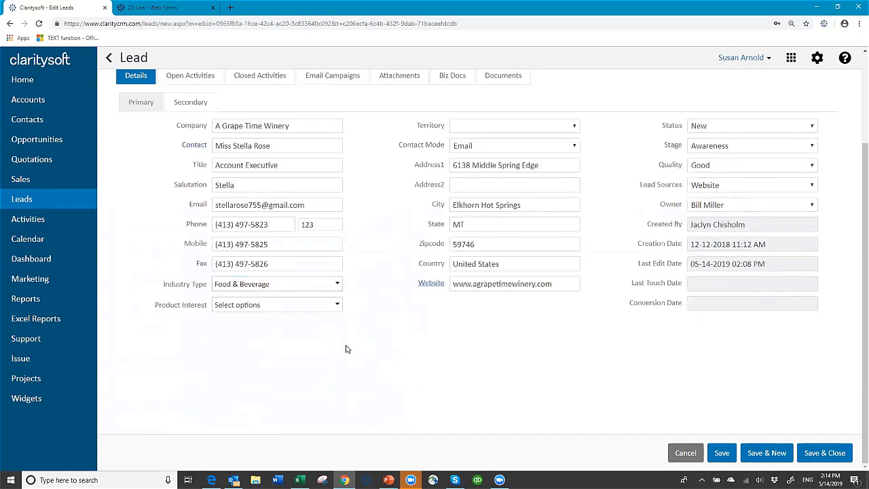
# Set the lead's Product Interest to Product 01 and Product 02, then save and close the record
pyautogui.click(336, 306)
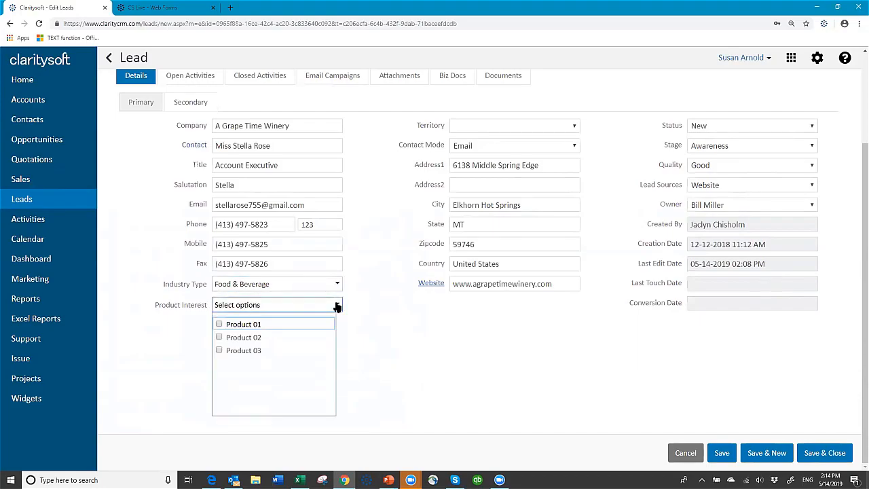
pyautogui.click(218, 325)
pyautogui.click(219, 337)
pyautogui.click(436, 346)
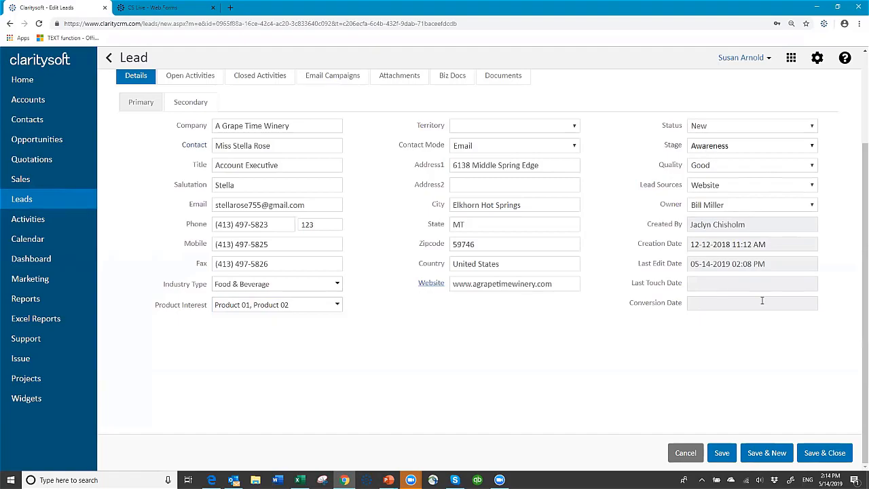
pyautogui.click(825, 458)
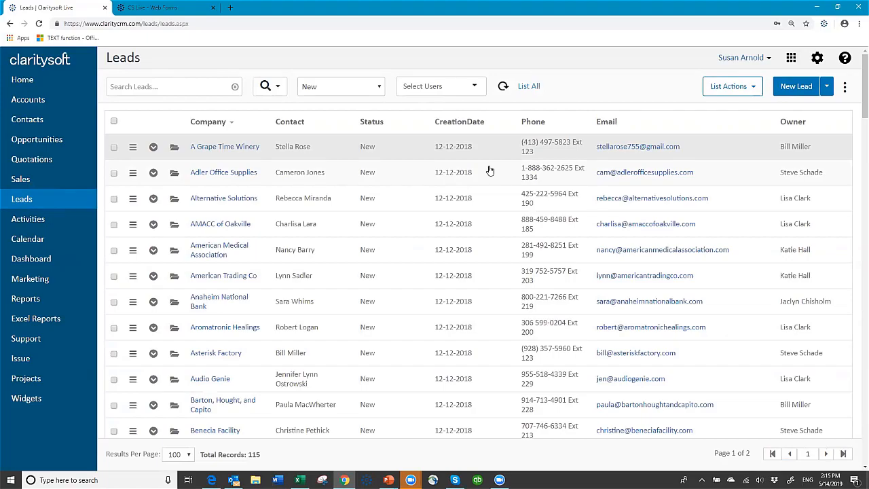
# Open a blank new lead form to view its fields, including the custom ones, and cancel it
pyautogui.click(790, 87)
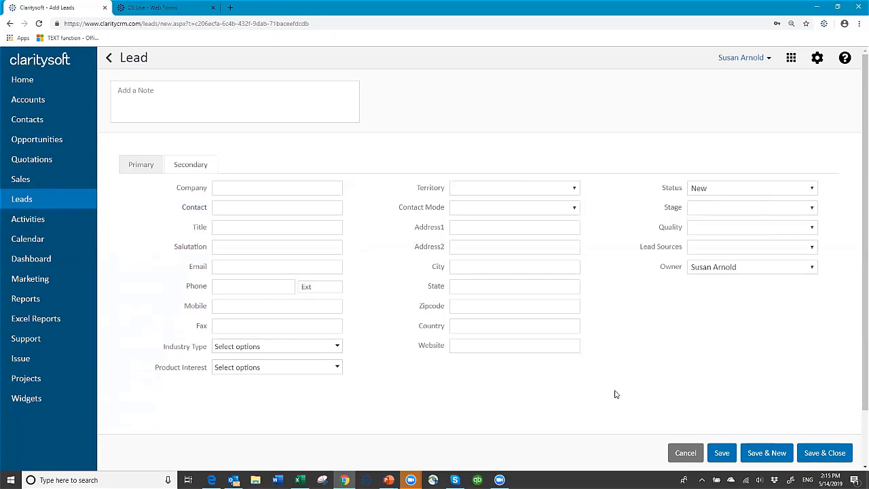
pyautogui.click(685, 459)
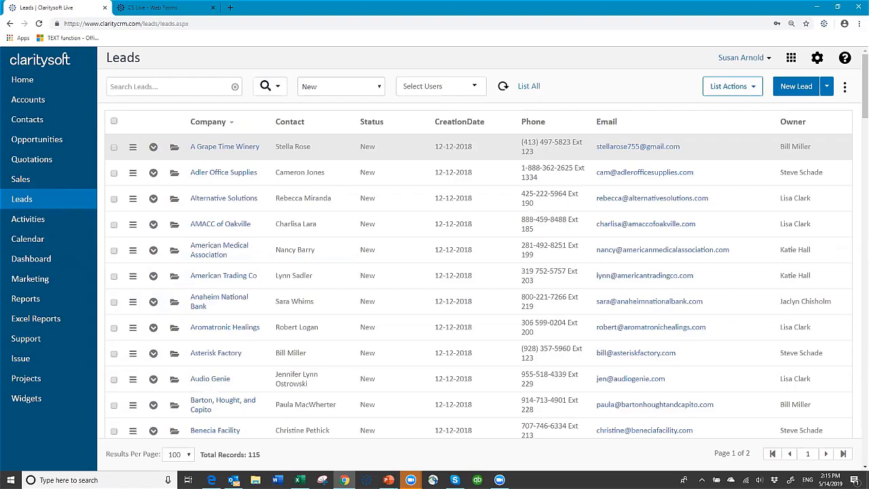
# Switch to the Excel workbook Leads to Import for Lead Management Webinar.xlsx and review the Lead Sources column row by row
pyautogui.hotkey('alt', 'Tab')
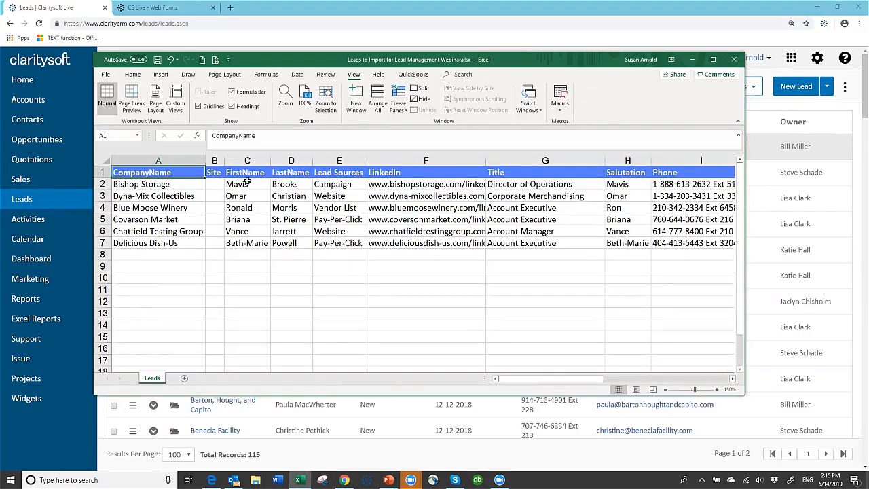
pyautogui.click(286, 231)
pyautogui.click(329, 185)
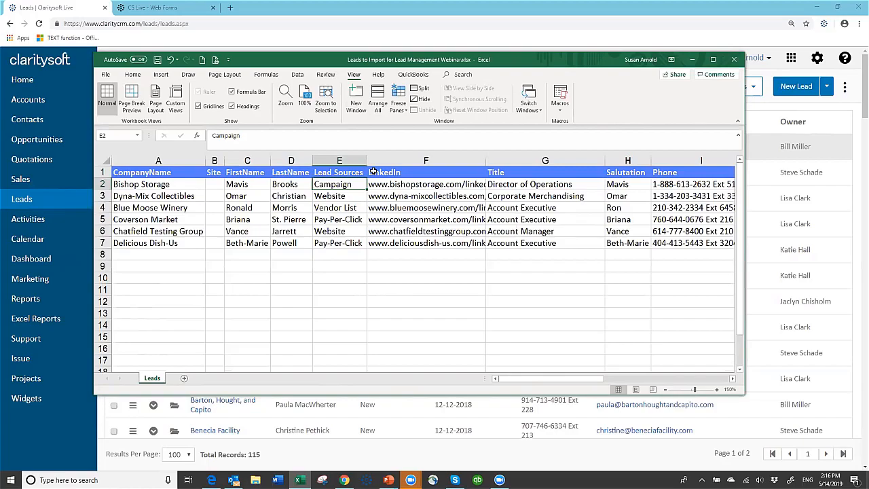
pyautogui.press('Down')
pyautogui.press('Down')
pyautogui.press('Down')
pyautogui.press('Down')
pyautogui.press('Down')
pyautogui.press('Up')
pyautogui.press('Up')
pyautogui.press('Up')
pyautogui.press('Up')
pyautogui.press('Up')
pyautogui.press('Down')
pyautogui.press('Down')
pyautogui.press('Down')
pyautogui.press('Down')
pyautogui.press('Down')
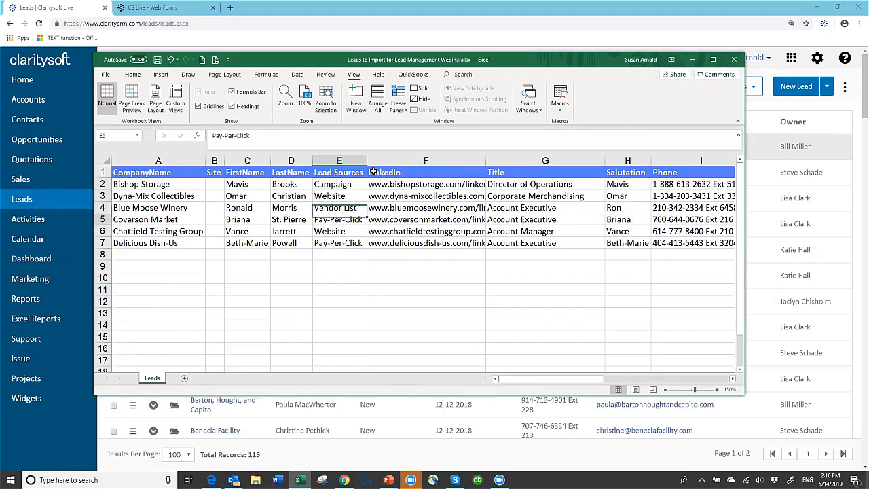
pyautogui.press('Up')
pyautogui.press('Up')
pyautogui.press('Up')
pyautogui.press('Up')
pyautogui.press('Up')
# Examine the remaining lead import columns from LinkedIn through Address1, ending on the first lead's Import Source cell
pyautogui.press('Right')
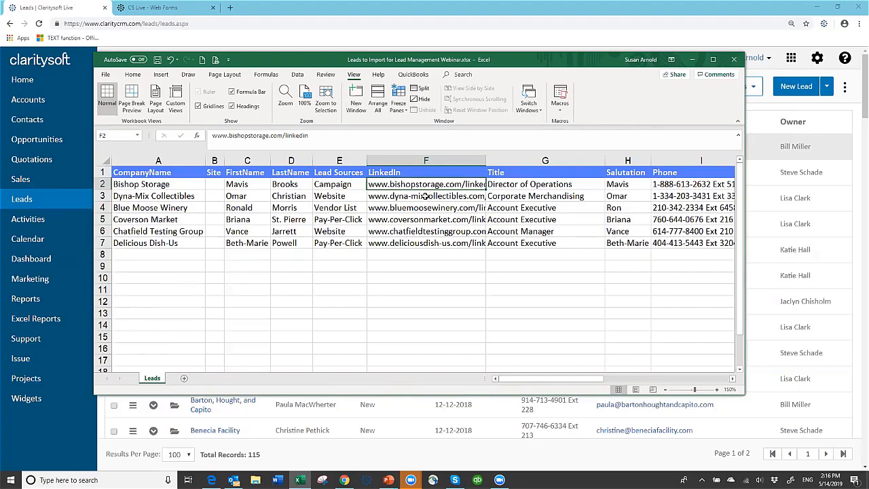
pyautogui.press('Right')
pyautogui.press('Right')
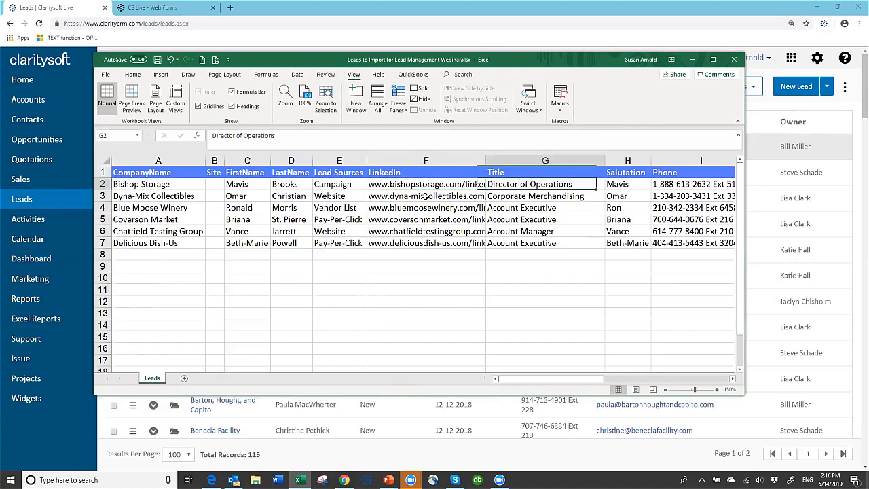
pyautogui.press('Right')
pyautogui.press('Right')
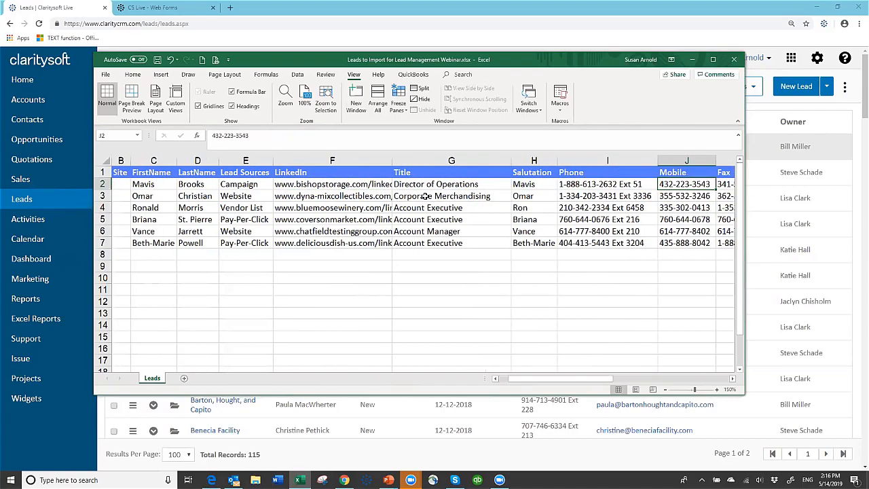
pyautogui.press('Left')
pyautogui.press('Left')
pyautogui.press('Left')
pyautogui.press('Left')
pyautogui.press('Left')
pyautogui.press('Left')
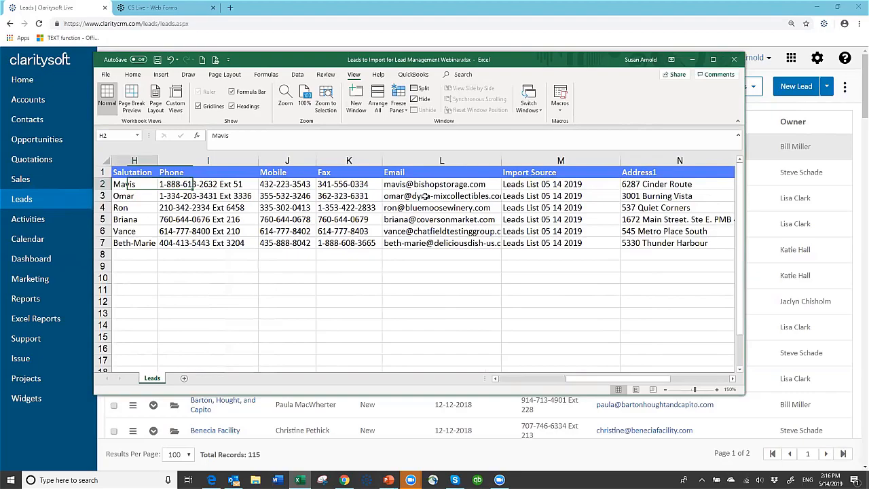
pyautogui.press('Right')
pyautogui.press('Right')
pyautogui.press('Right')
pyautogui.press('Right')
pyautogui.press('Right')
pyautogui.press('Right')
pyautogui.press('Right')
pyautogui.press('Right')
pyautogui.press('Right')
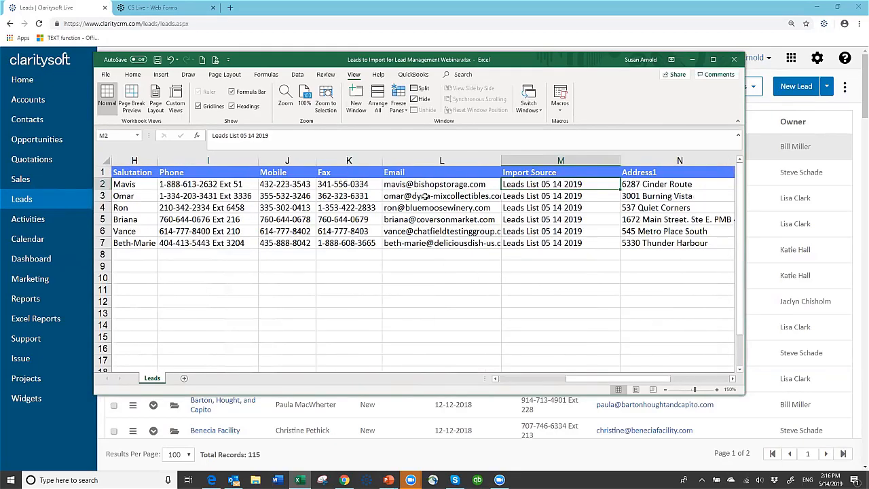
pyautogui.press('Right')
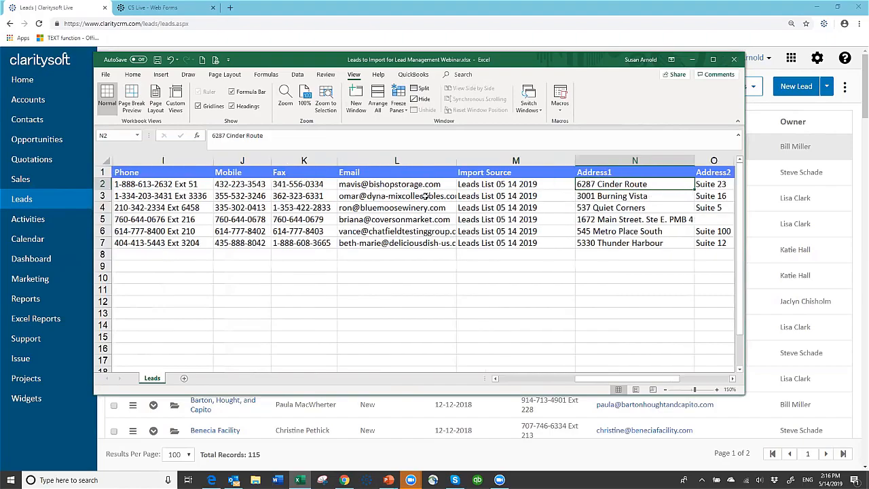
pyautogui.press('Left')
pyautogui.press('Left')
pyautogui.press('Right')
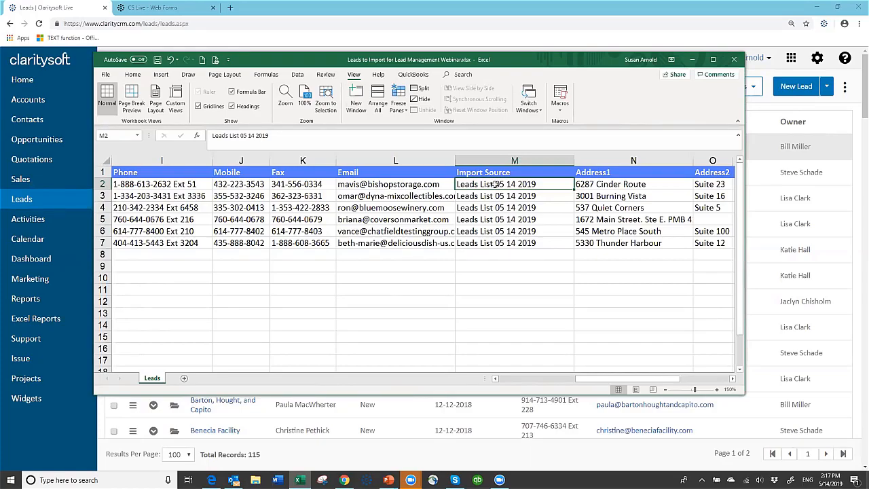
# Examine the first lead's city, state, zip code and territory cells, returning to its Import Source cell
pyautogui.press('Right')
pyautogui.press('Right')
pyautogui.press('Right')
pyautogui.press('Right')
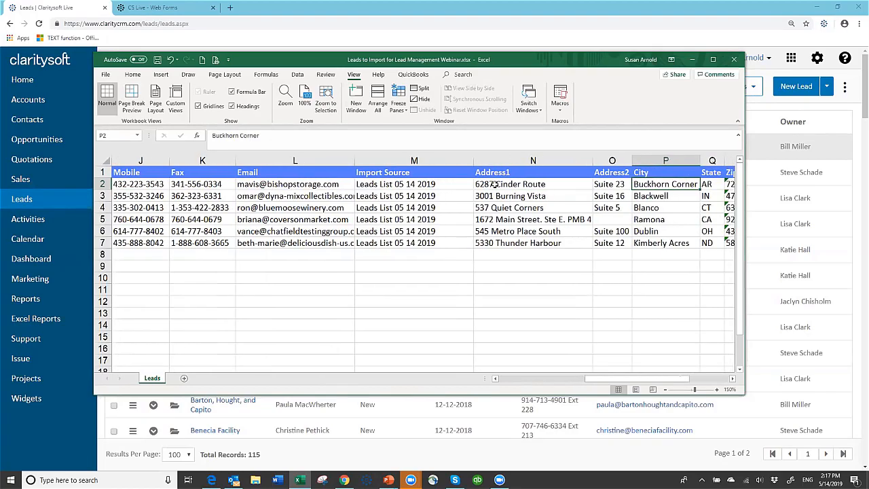
pyautogui.press('Right')
pyautogui.press('Right')
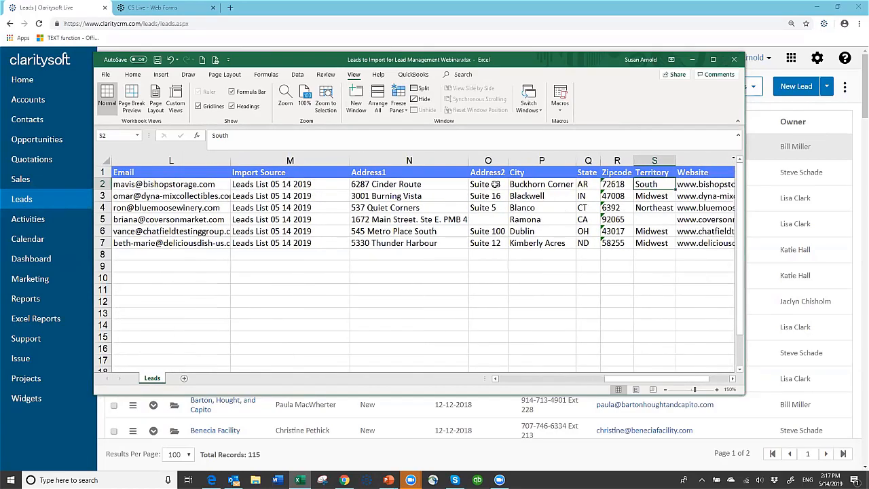
pyautogui.press('Left')
pyautogui.press('Left')
pyautogui.press('Left')
pyautogui.press('Left')
pyautogui.press('Left')
pyautogui.press('Left')
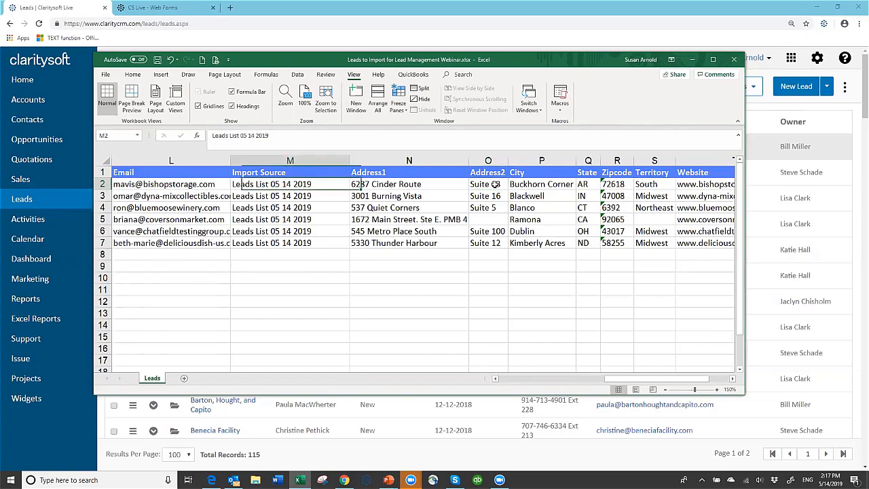
# Examine the Chatfield Testing Group row from its address cells across to the columns past Website, returning to Territory
pyautogui.press('Right')
pyautogui.press('Down')
pyautogui.press('Down')
pyautogui.press('Down')
pyautogui.press('Down')
pyautogui.press('Right')
pyautogui.press('Right')
pyautogui.press('Right')
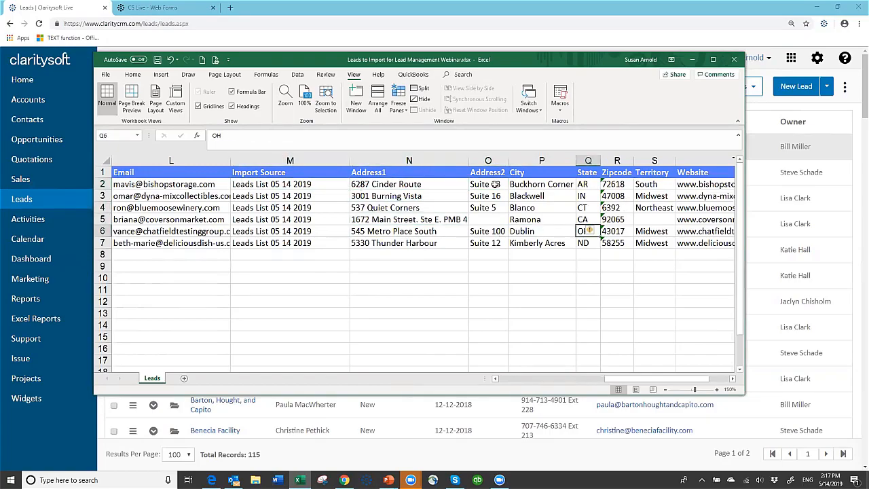
pyautogui.press('Right')
pyautogui.press('Right')
pyautogui.press('Right')
pyautogui.press('Right')
pyautogui.press('Right')
pyautogui.press('Left')
pyautogui.press('Left')
pyautogui.press('Left')
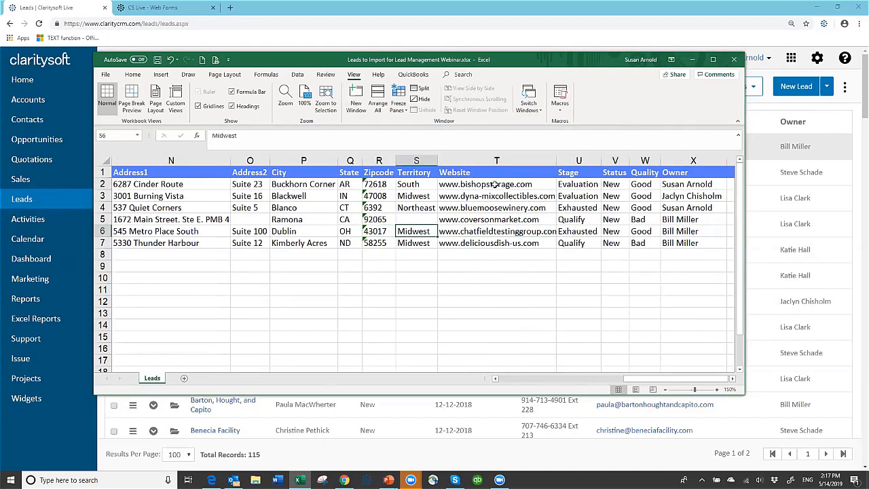
# Review the Stage, Status, Quality and Owner columns of the lead import sheet, ending on the Blue Moose Winery row's owner
pyautogui.press('Right')
pyautogui.press('Right')
pyautogui.press('Up')
pyautogui.press('Up')
pyautogui.press('Up')
pyautogui.press('Up')
pyautogui.press('Up')
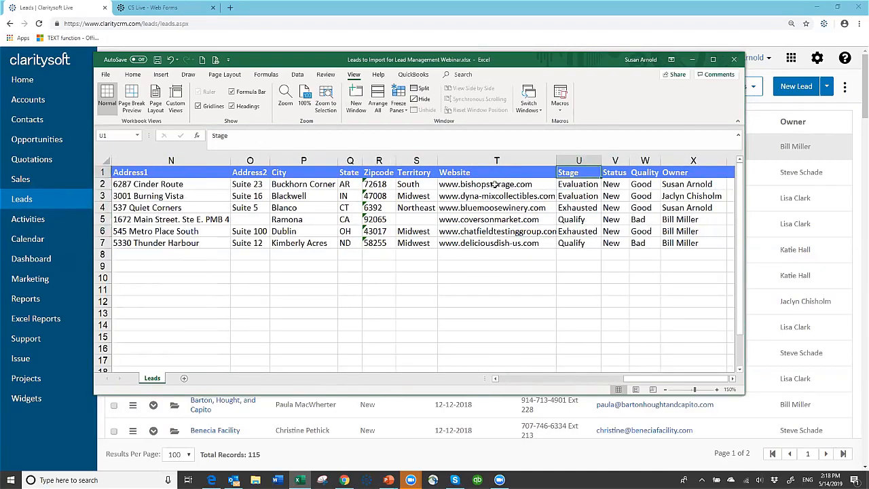
pyautogui.press('Down')
pyautogui.press('Down')
pyautogui.press('Down')
pyautogui.press('Right')
pyautogui.press('Right')
pyautogui.press('Right')
pyautogui.press('Right')
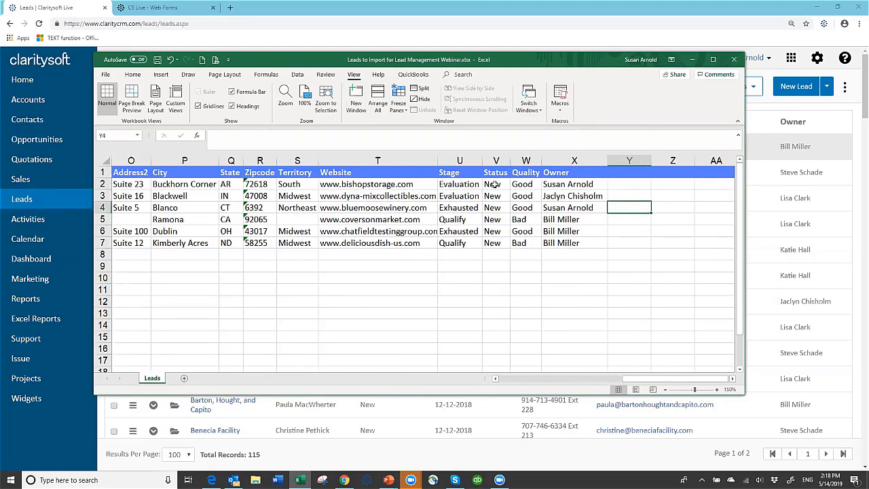
pyautogui.press('Left')
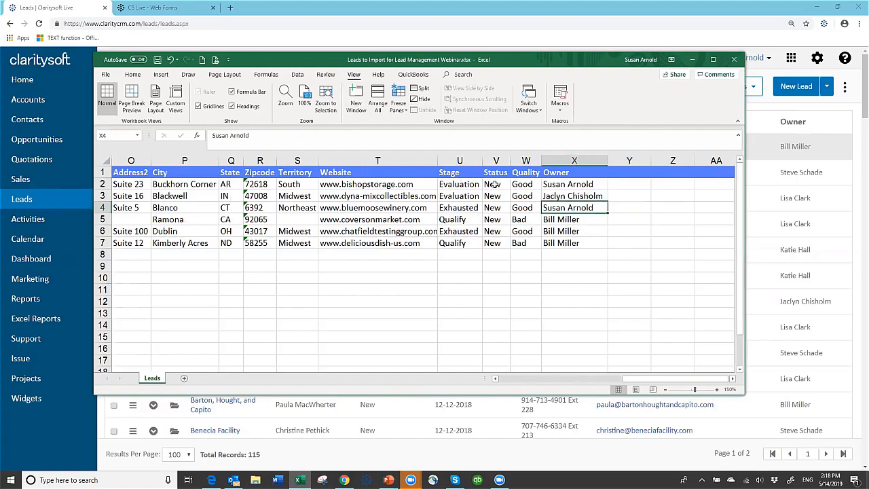
# Return to the CompanyName column, save the lead import workbook and switch back to the Claritysoft leads list in the browser
pyautogui.press('Home')
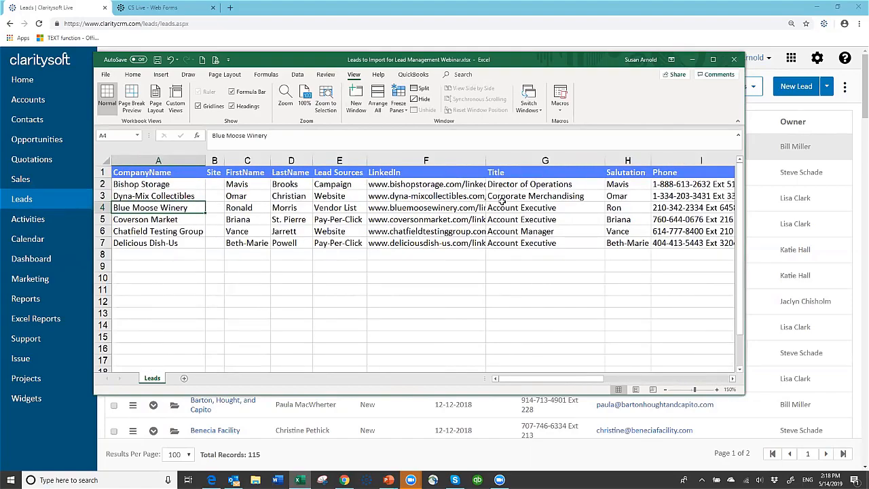
pyautogui.click(157, 60)
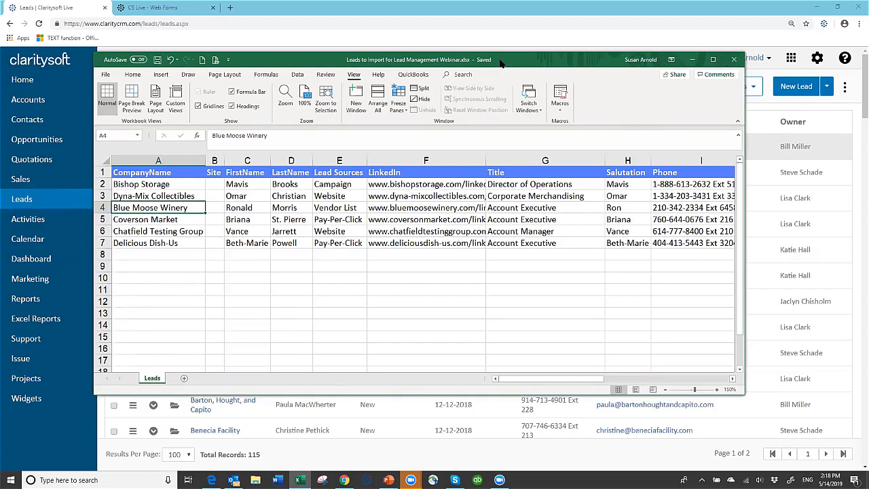
pyautogui.click(4, 193)
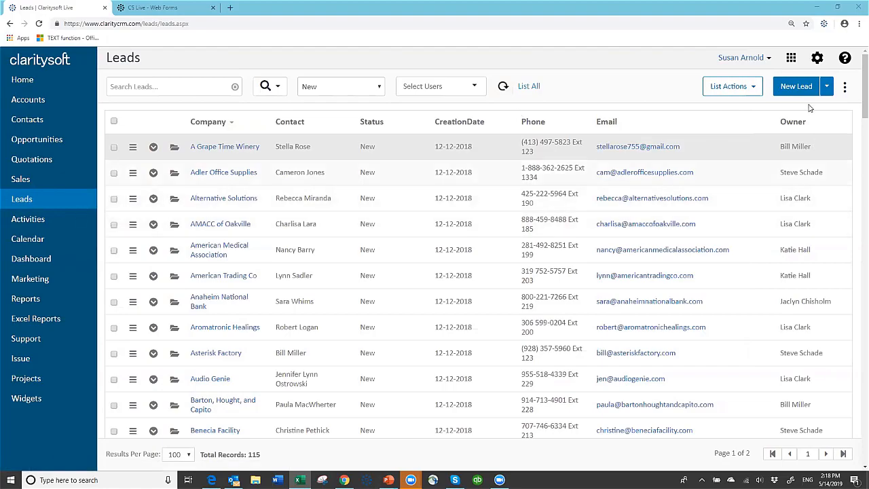
# Open the CRM's Data Importer and set the import type to Leads
pyautogui.click(790, 59)
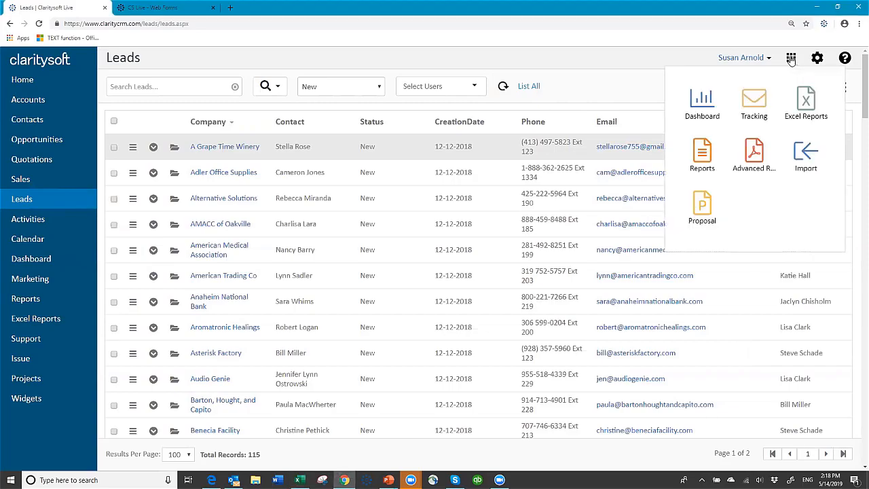
pyautogui.click(807, 157)
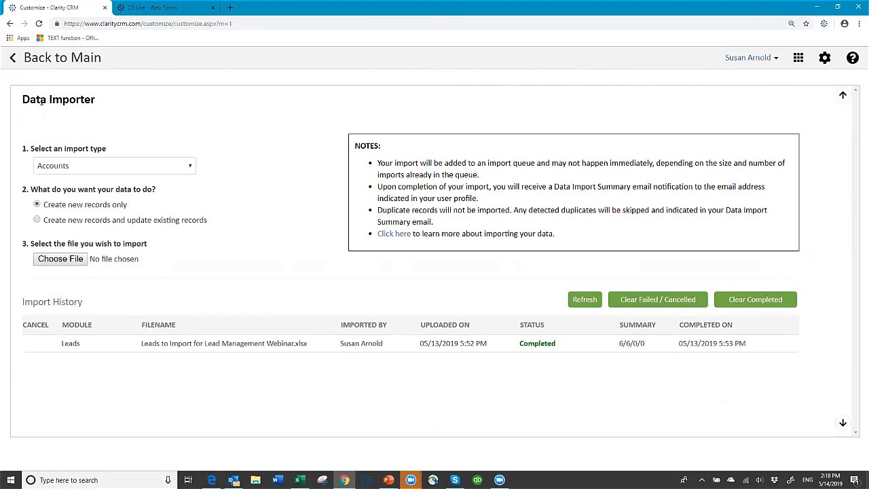
pyautogui.click(191, 167)
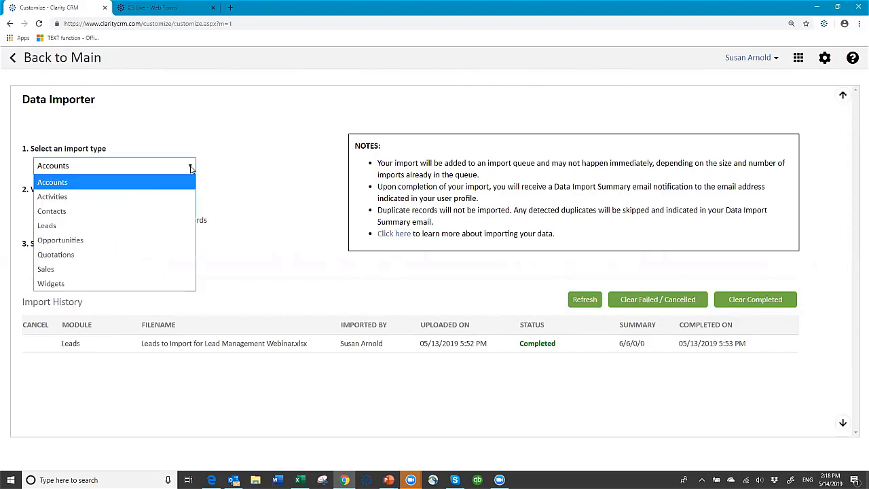
pyautogui.click(143, 226)
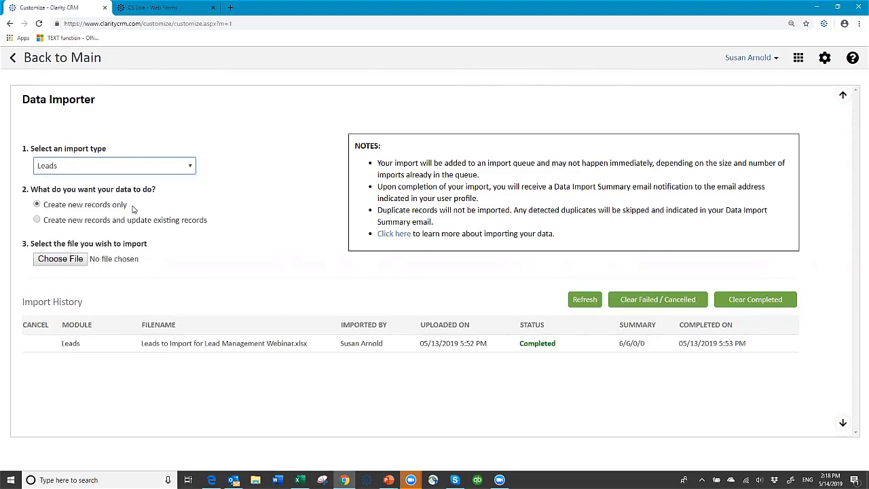
# Load Leads to Import for Lead Management Webinar.xlsx as the import file and select its Leads worksheet
pyautogui.click(60, 258)
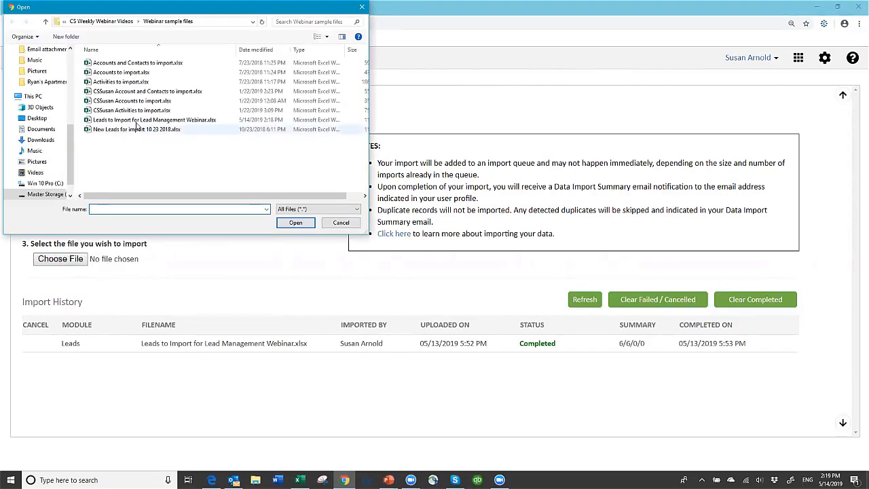
pyautogui.click(197, 120)
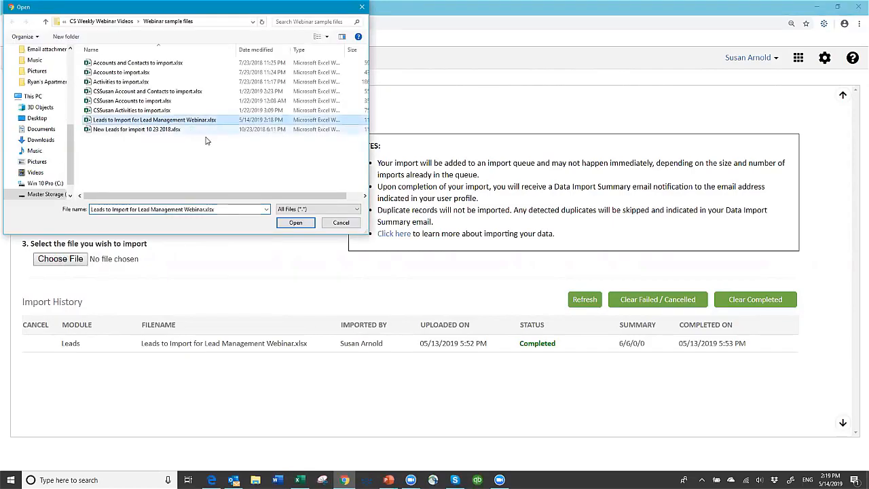
pyautogui.click(294, 222)
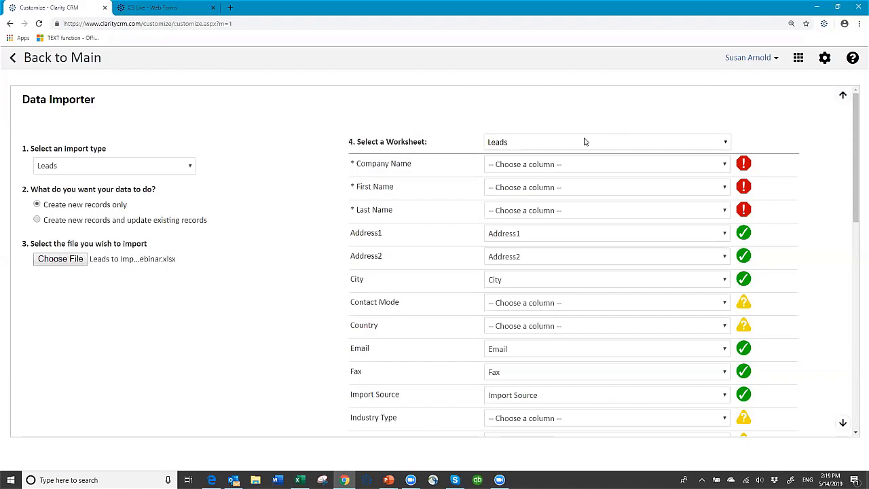
pyautogui.click(724, 143)
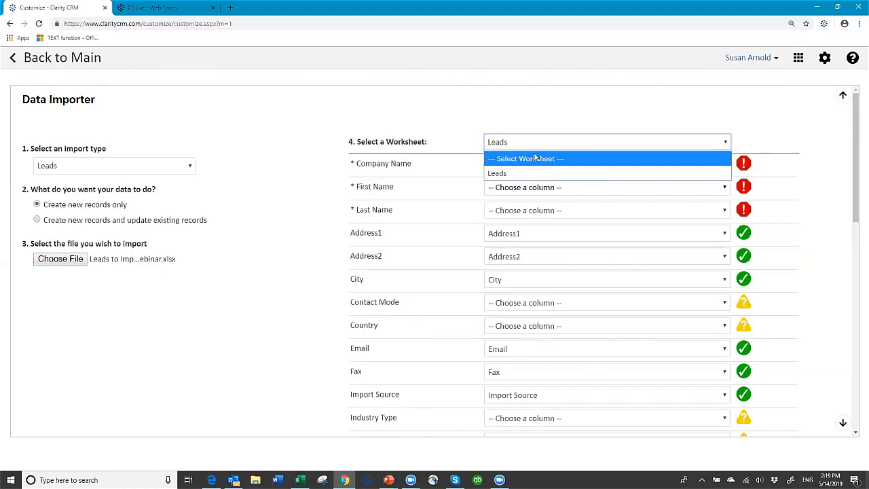
pyautogui.click(500, 175)
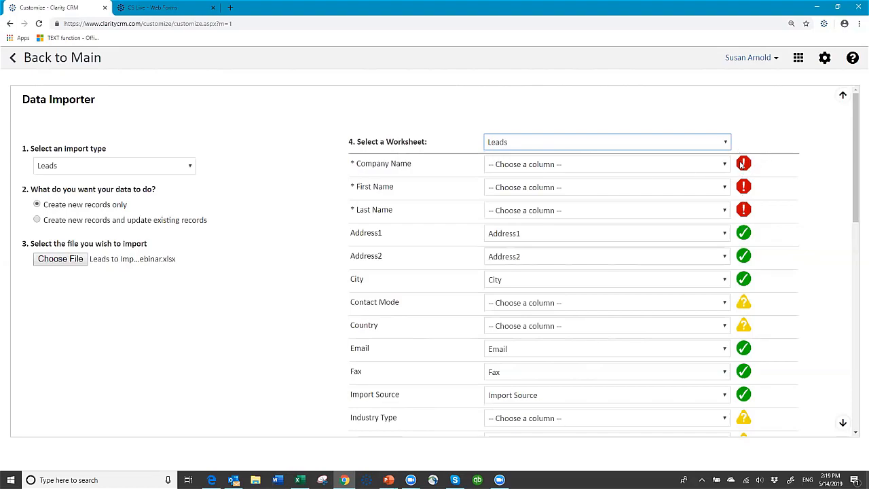
# Review the whole field mapping list, from the required name fields through Website, to see which fields lack a matching column
pyautogui.moveTo(749, 217)
pyautogui.scroll(-2, 379, 380)
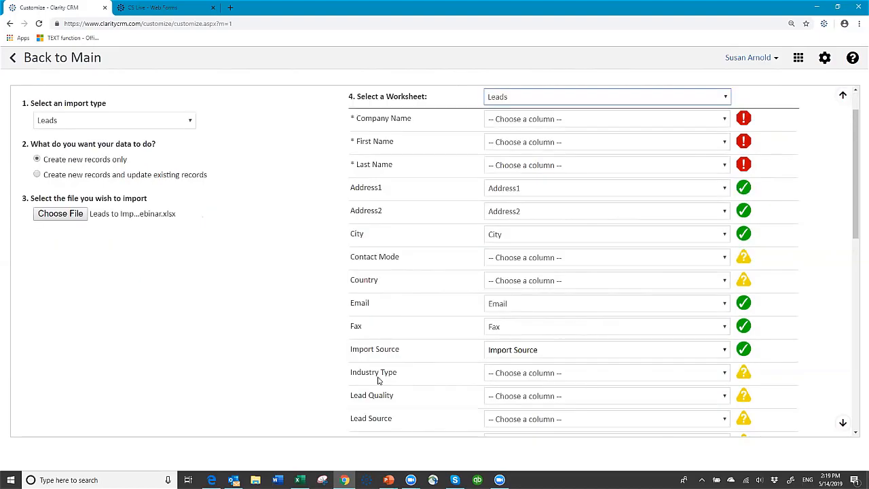
pyautogui.scroll(-5, 377, 378)
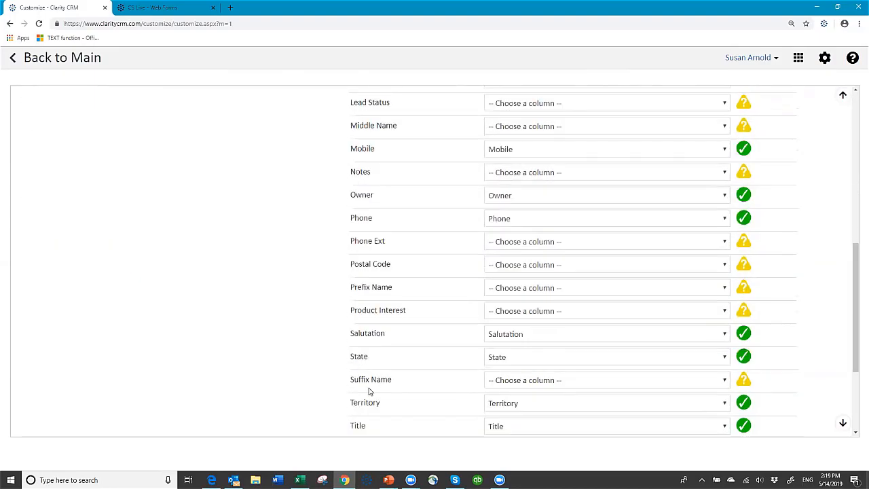
pyautogui.scroll(-1, 370, 385)
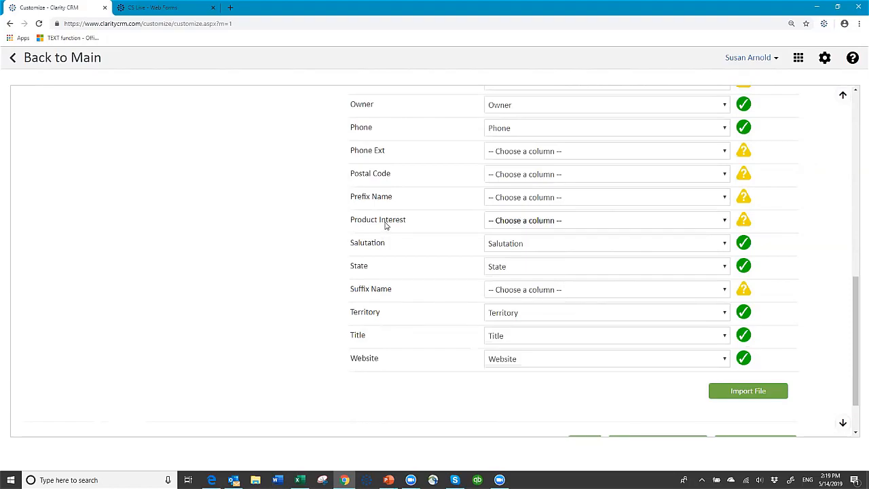
pyautogui.scroll(2, 386, 223)
pyautogui.scroll(2, 388, 220)
pyautogui.scroll(2, 390, 224)
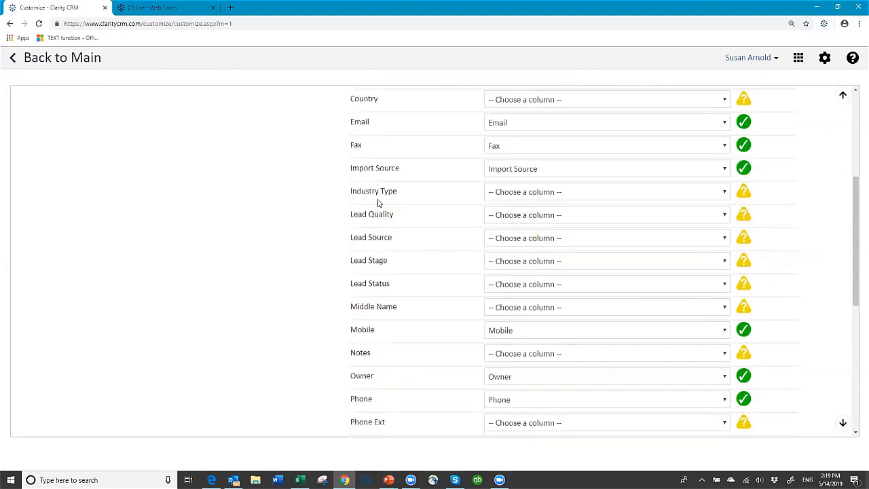
pyautogui.scroll(1, 380, 203)
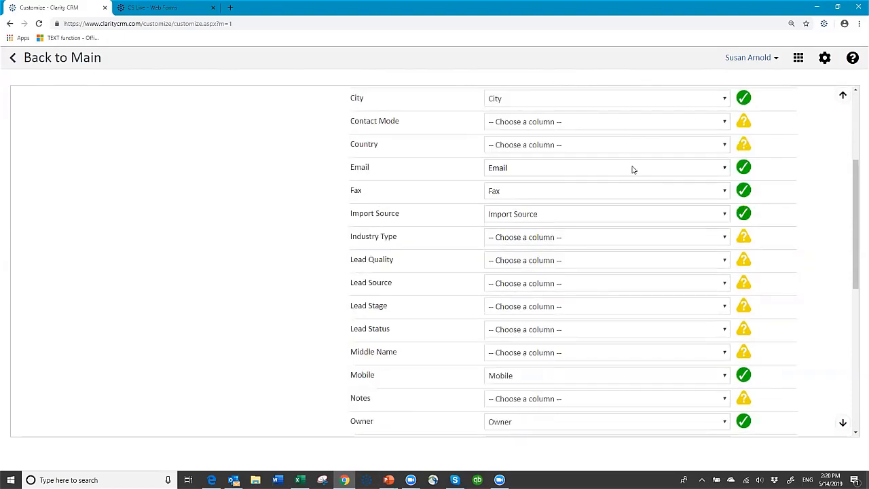
pyautogui.scroll(4, 630, 169)
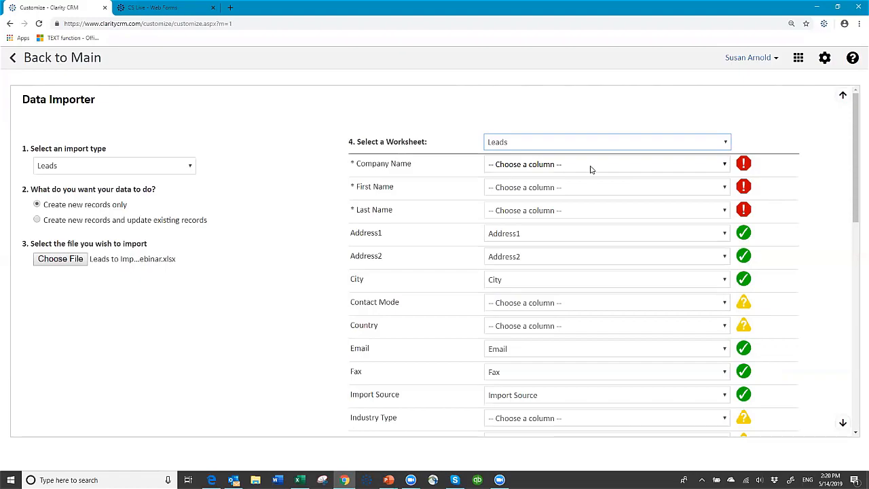
# Map the required Company Name, First Name and Last Name fields to the CompanyName, FirstName and LastName columns
pyautogui.click(590, 167)
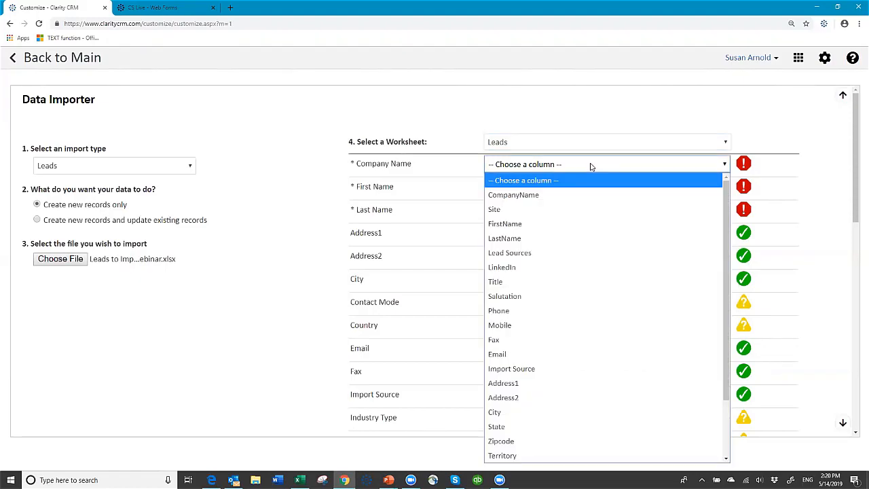
pyautogui.click(528, 197)
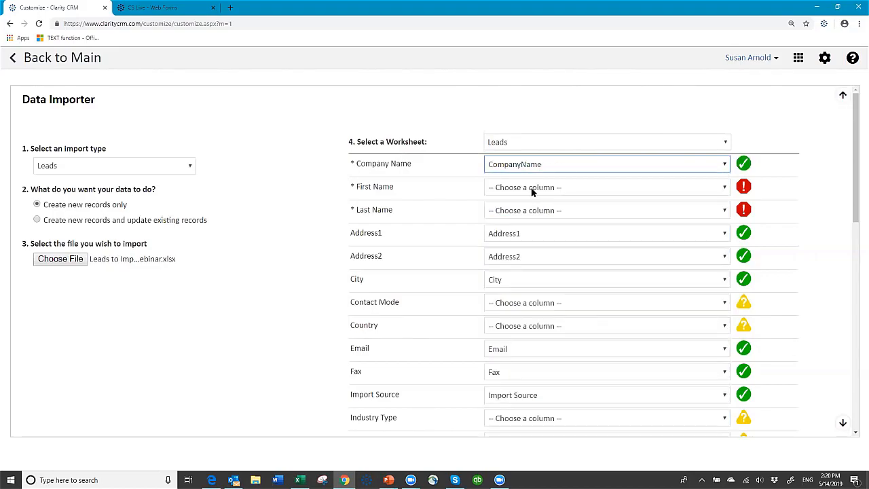
pyautogui.click(531, 188)
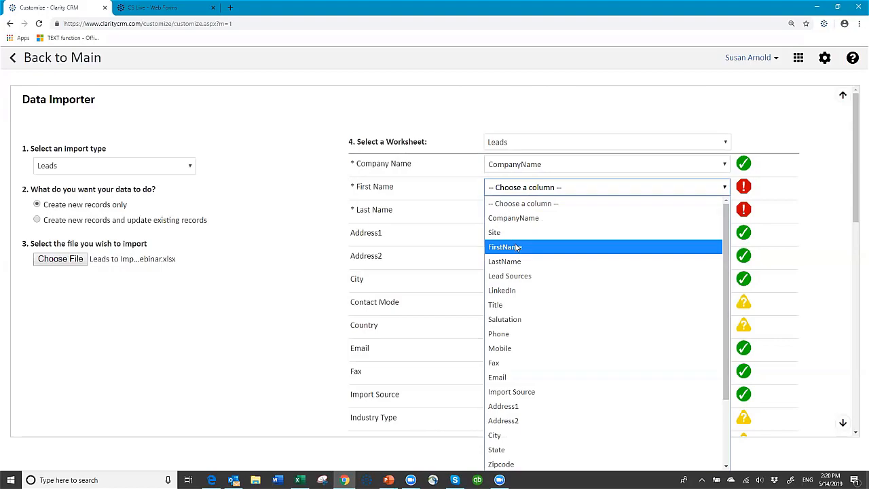
pyautogui.click(516, 246)
pyautogui.click(521, 210)
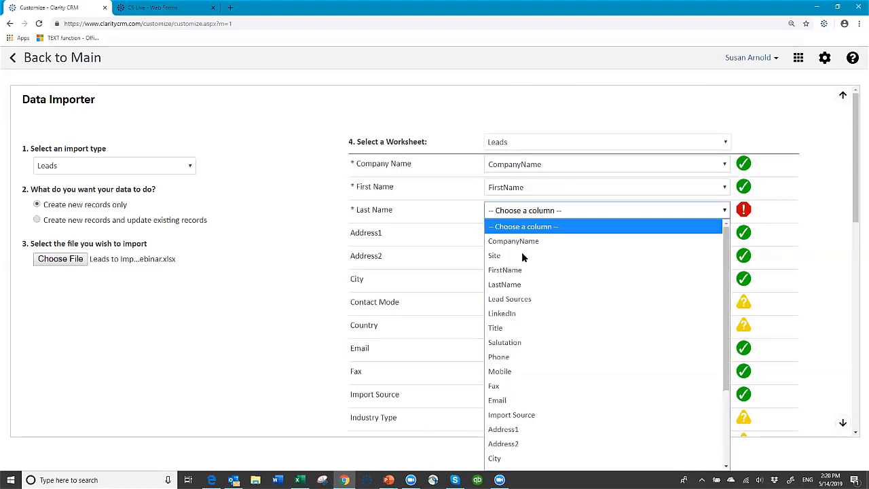
pyautogui.click(514, 281)
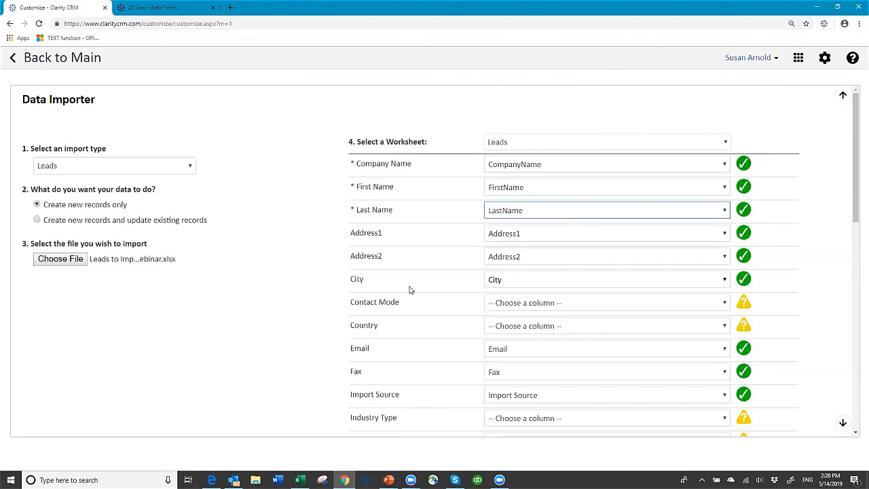
# Map the Lead Source field to the Lead Sources column of the worksheet
pyautogui.scroll(-2, 567, 318)
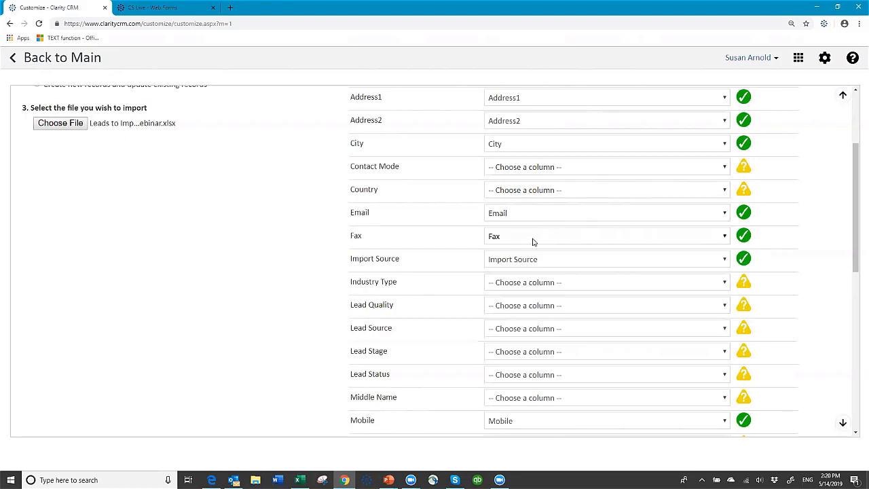
pyautogui.click(532, 307)
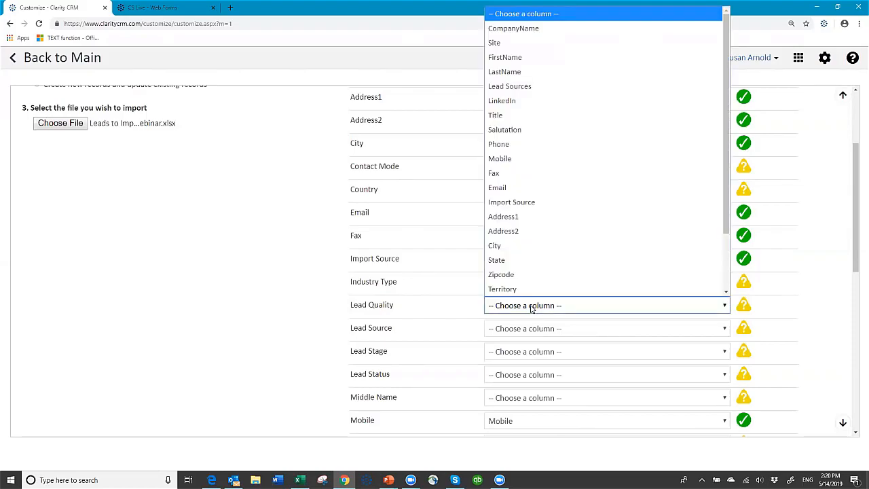
pyautogui.click(532, 307)
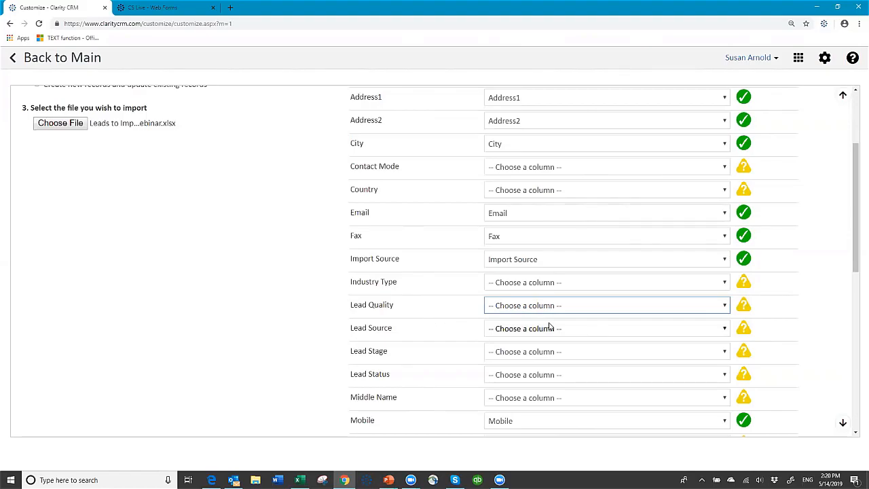
pyautogui.scroll(-1, 550, 328)
pyautogui.click(542, 238)
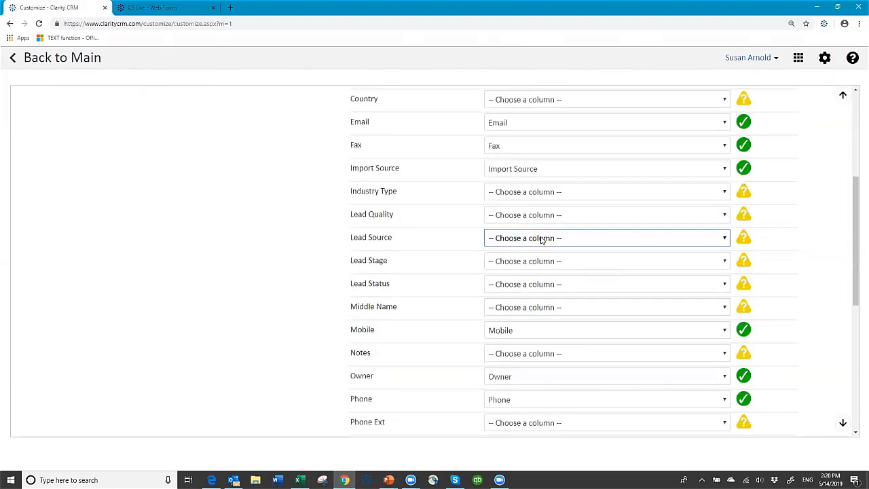
pyautogui.click(541, 238)
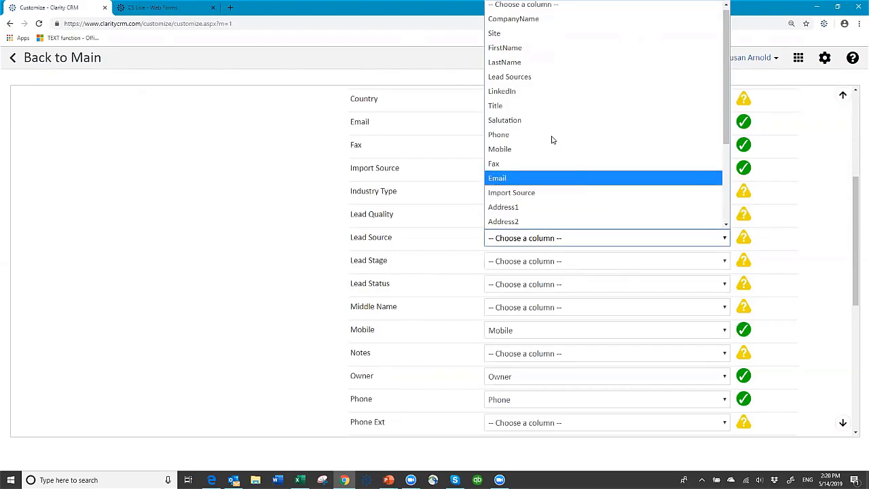
pyautogui.click(530, 81)
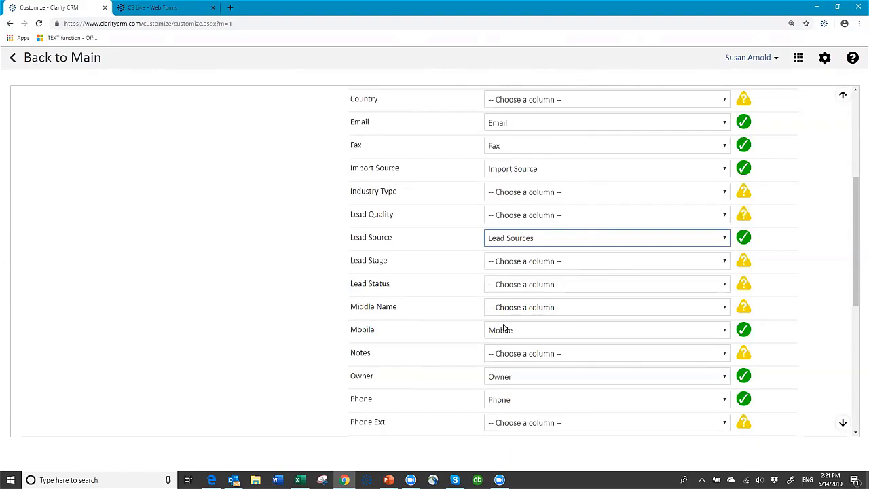
# Map the Postal Code field to the Zipcode column of the worksheet
pyautogui.scroll(-2, 433, 323)
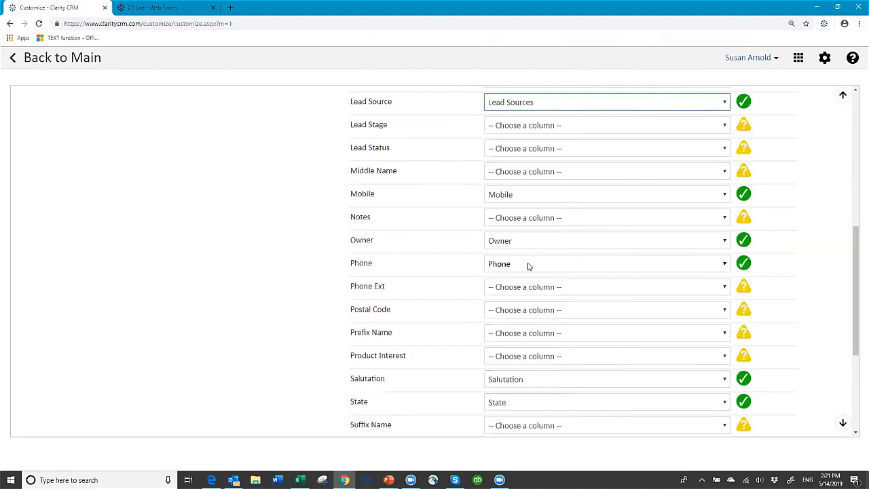
pyautogui.click(524, 312)
pyautogui.scroll(-1, 526, 280)
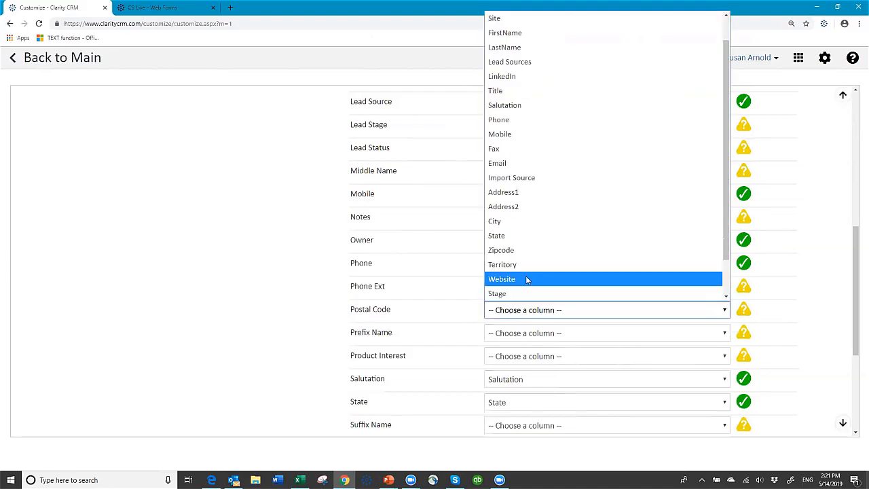
pyautogui.click(524, 245)
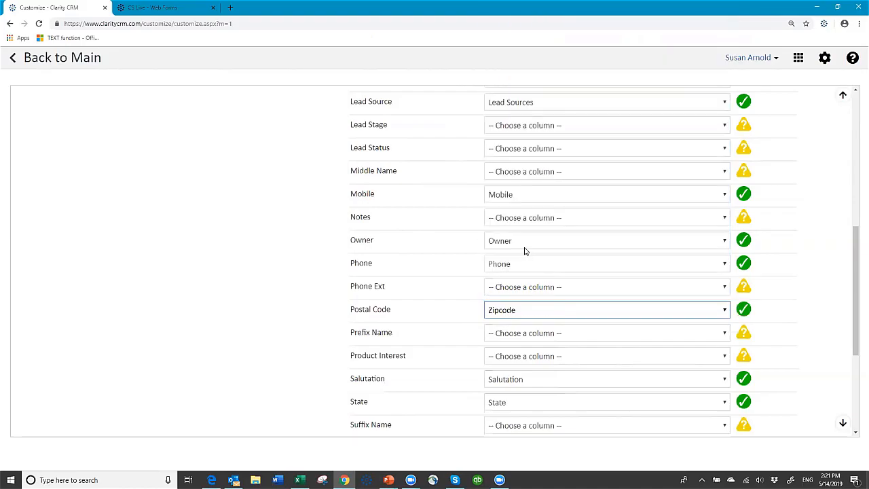
pyautogui.scroll(-2, 557, 333)
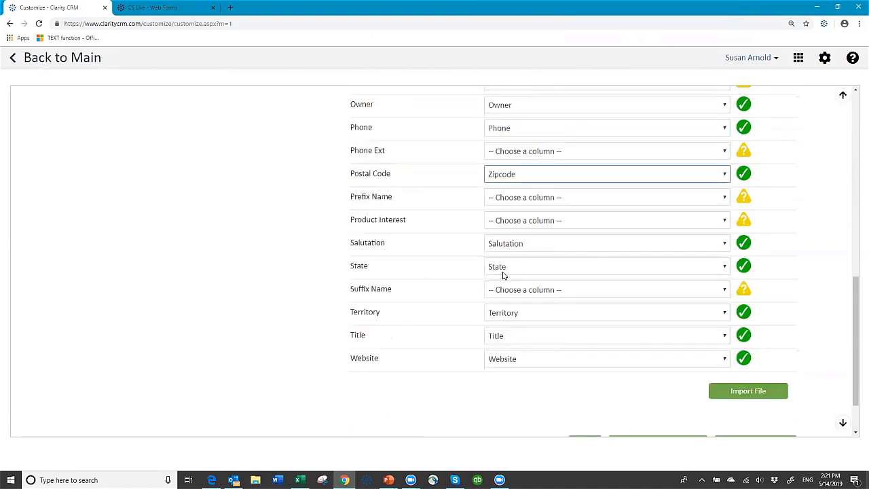
pyautogui.click(560, 245)
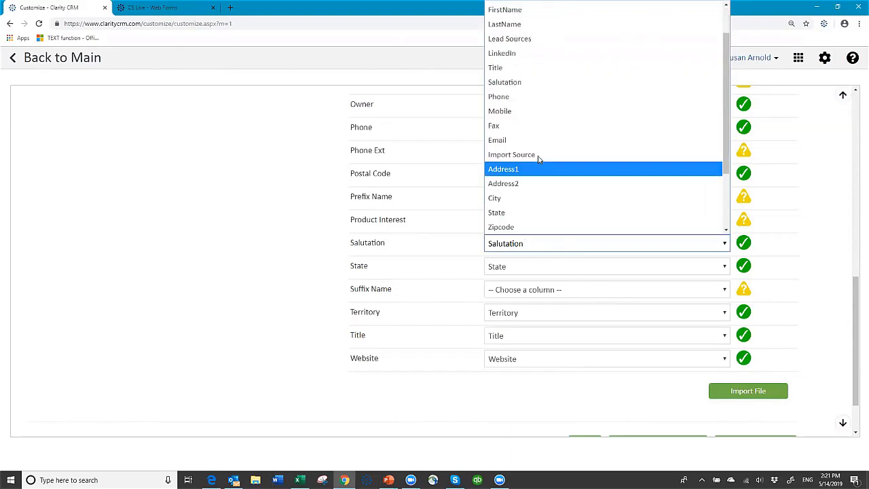
pyautogui.click(516, 270)
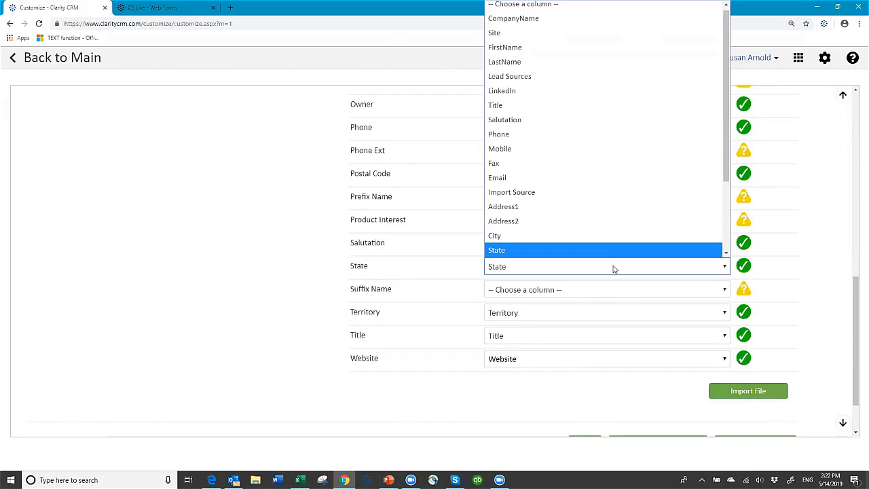
pyautogui.click(514, 269)
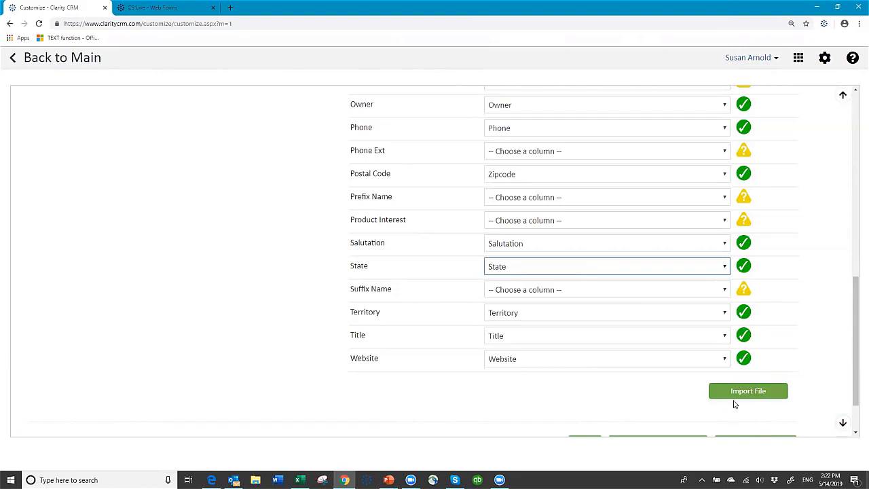
# Import the mapped leads file, confirm creating the new data, and refresh the import history to check its status
pyautogui.click(738, 393)
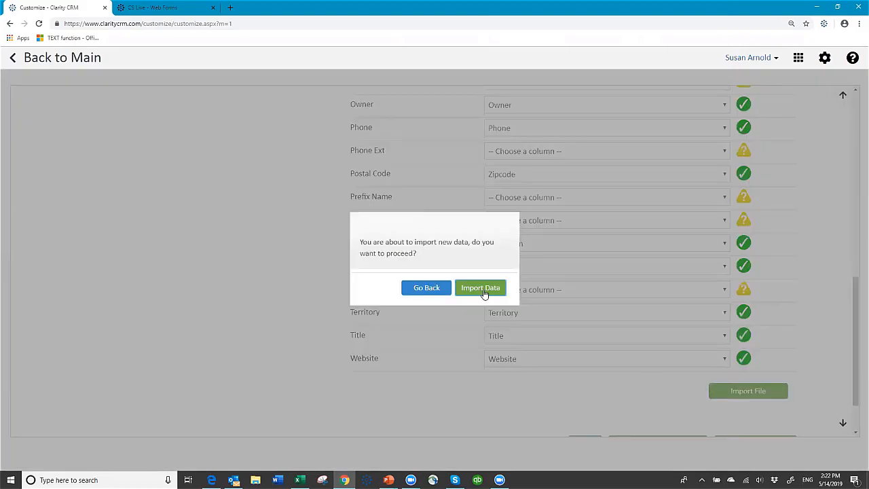
pyautogui.click(481, 289)
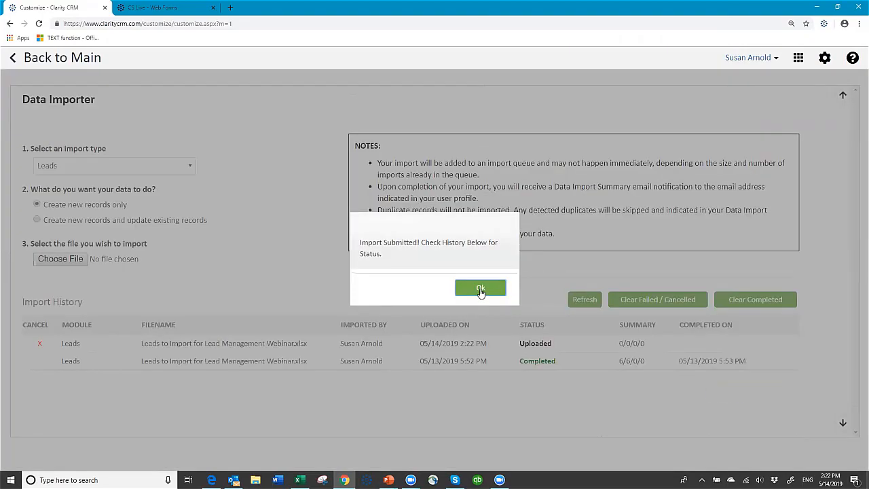
pyautogui.click(481, 289)
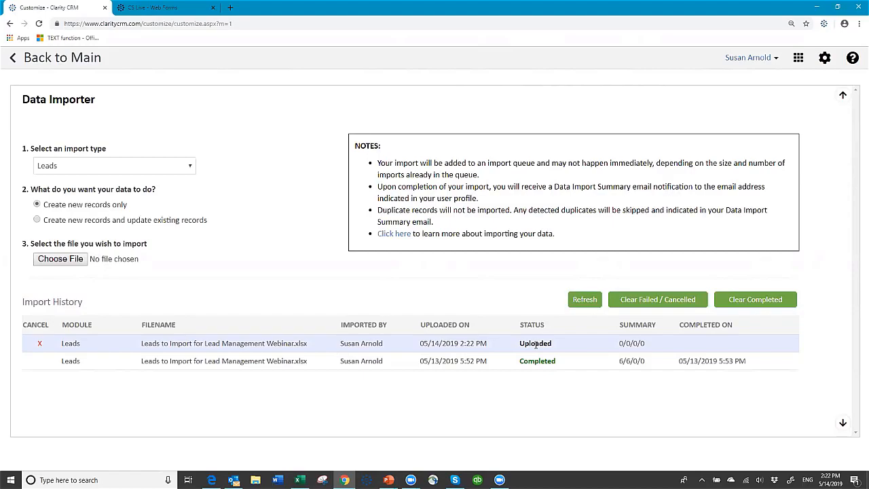
pyautogui.click(588, 301)
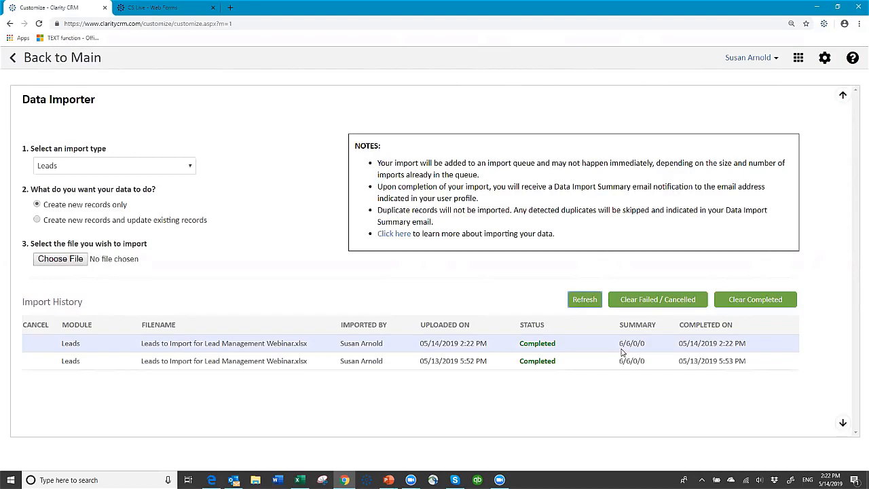
pyautogui.moveTo(621, 343)
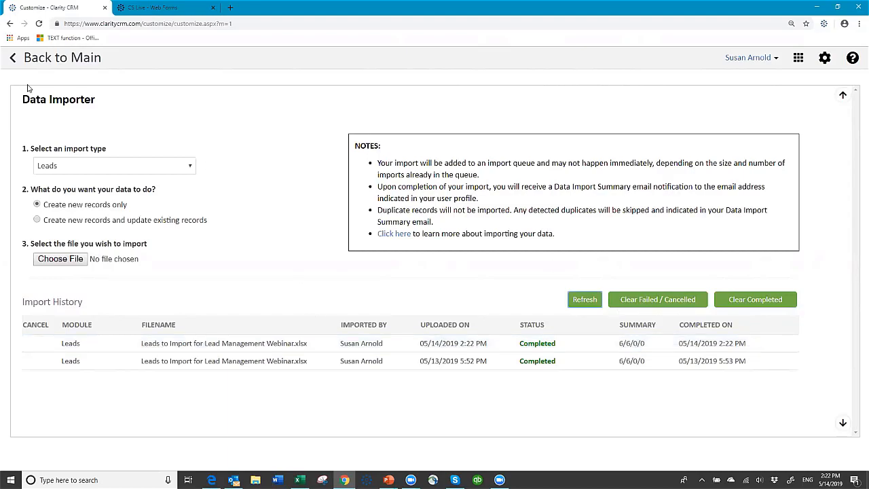
# In the Leads list's column settings, add Industry Type and Product Interest after CreationDate, and Last Touch Date before Owner
pyautogui.click(12, 60)
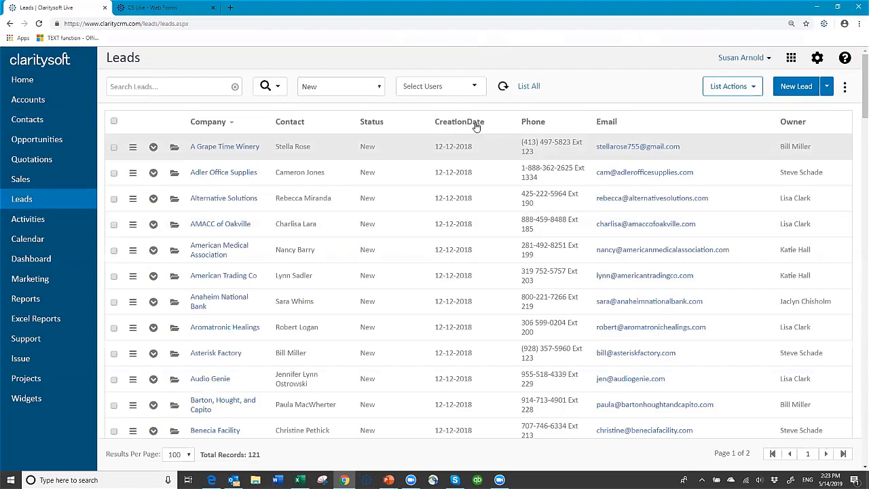
pyautogui.click(846, 92)
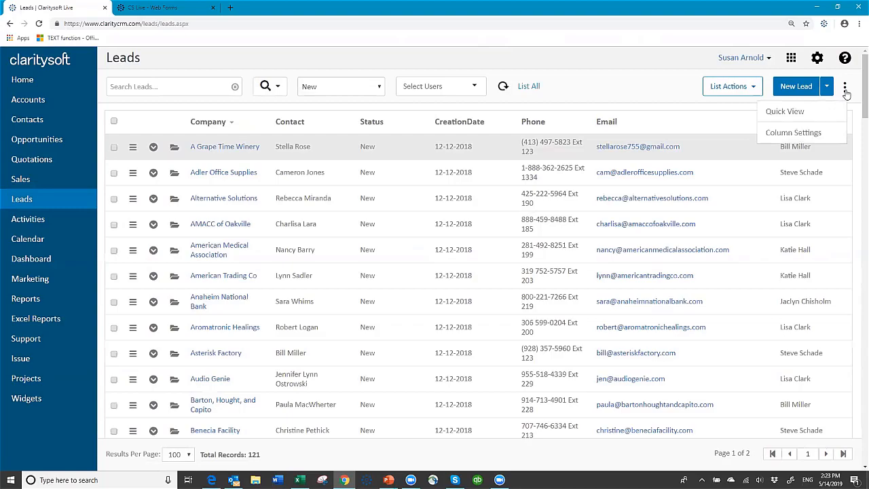
pyautogui.click(810, 137)
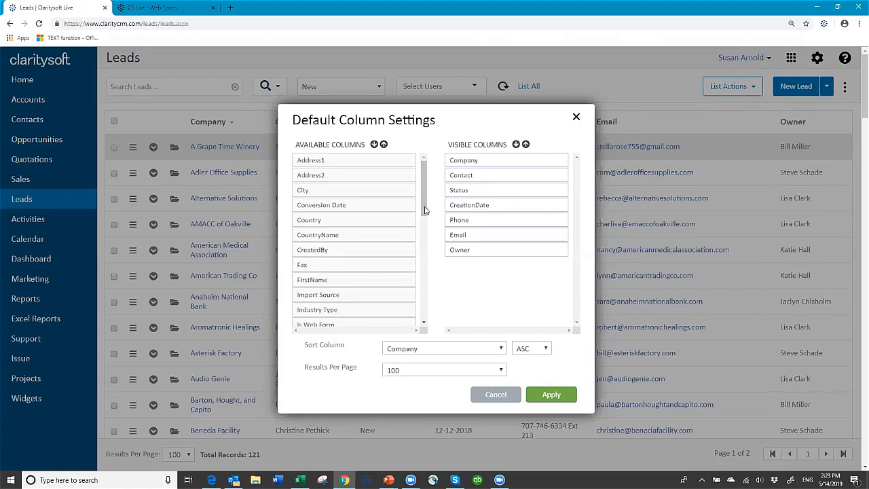
pyautogui.moveTo(424, 211); pyautogui.dragTo(427, 238)
pyautogui.moveTo(361, 232); pyautogui.dragTo(514, 222)
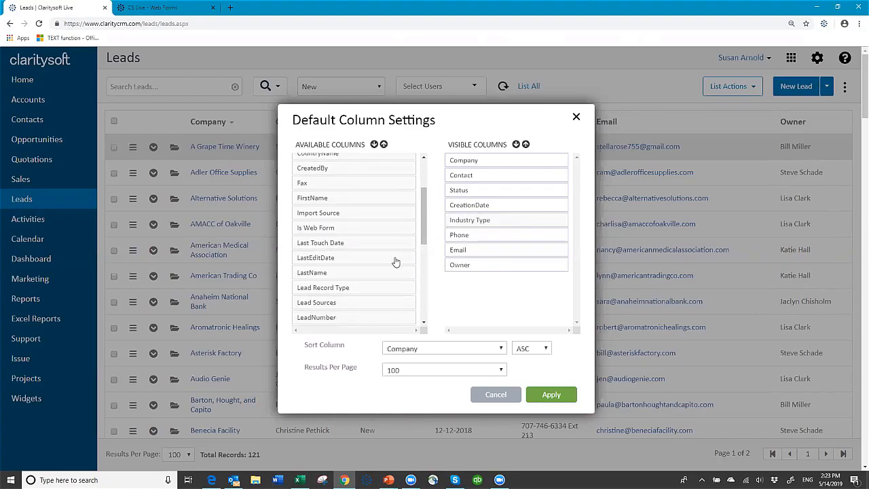
pyautogui.moveTo(423, 238); pyautogui.dragTo(421, 251)
pyautogui.moveTo(312, 207); pyautogui.dragTo(508, 241)
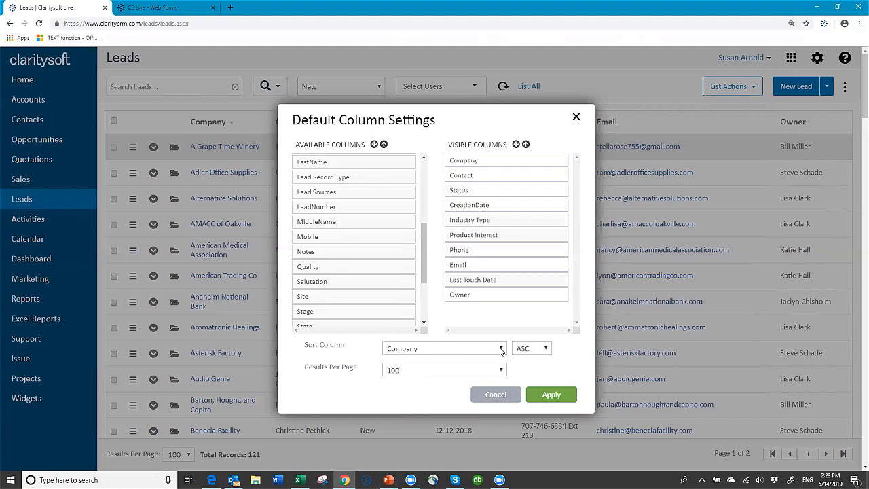
# Keep the list sorted by Company ascending with 100 results per page, and apply the column settings
pyautogui.click(501, 350)
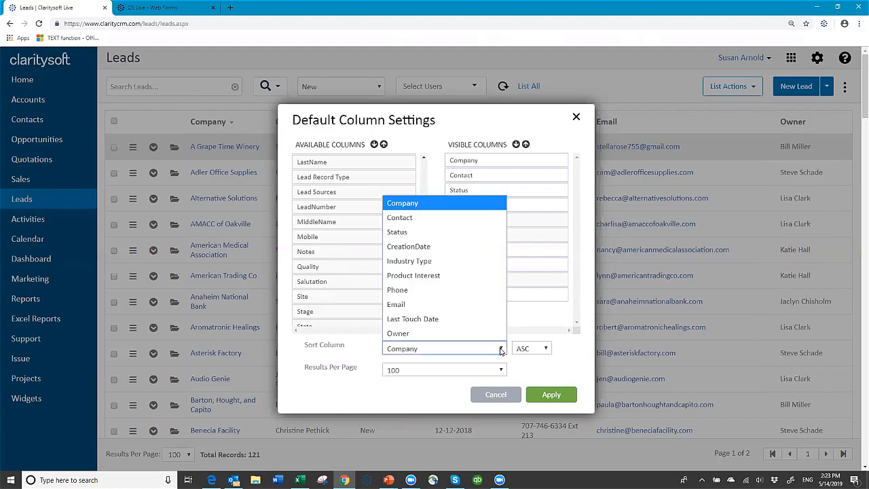
pyautogui.click(501, 350)
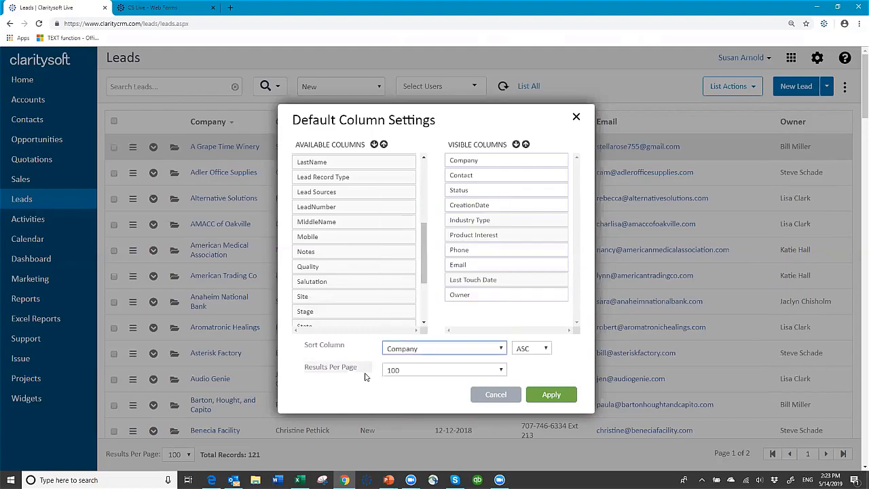
pyautogui.click(500, 370)
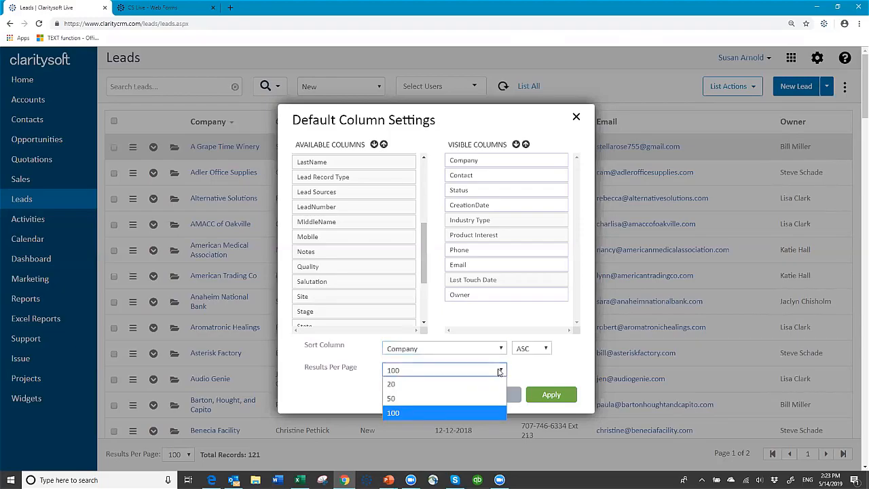
pyautogui.click(500, 370)
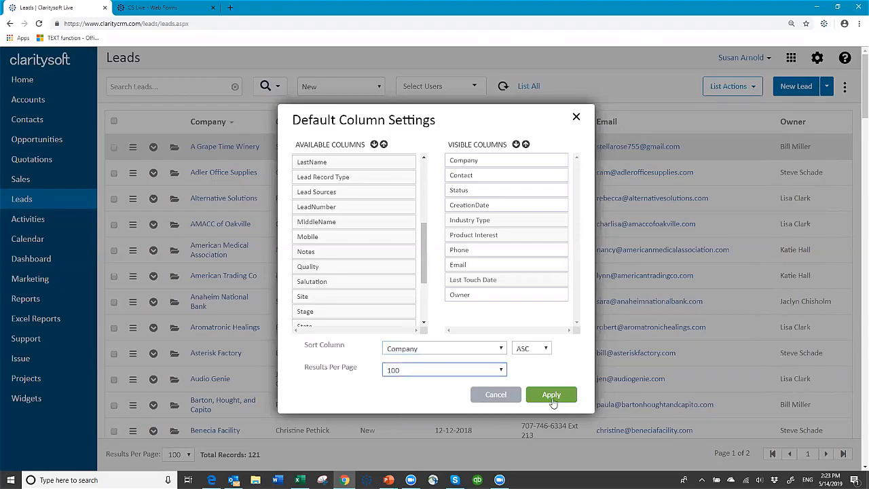
pyautogui.click(550, 395)
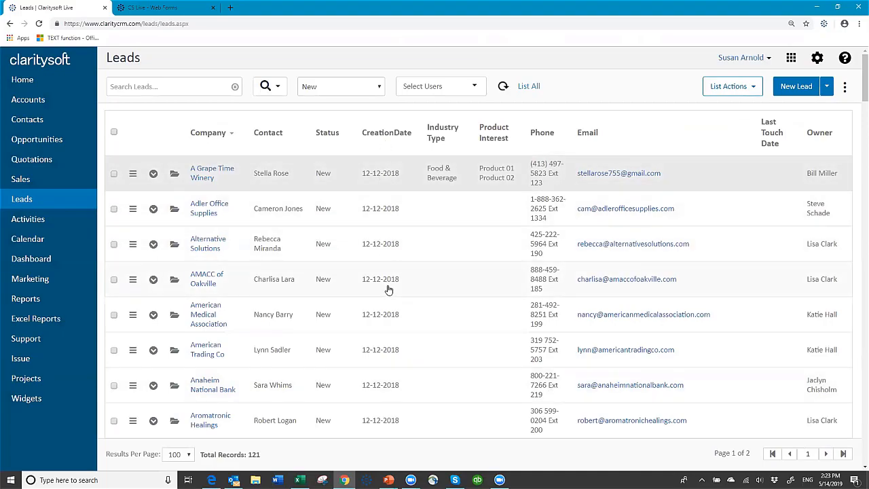
# Sort the Leads list by CreationDate with the newest leads first
pyautogui.click(387, 133)
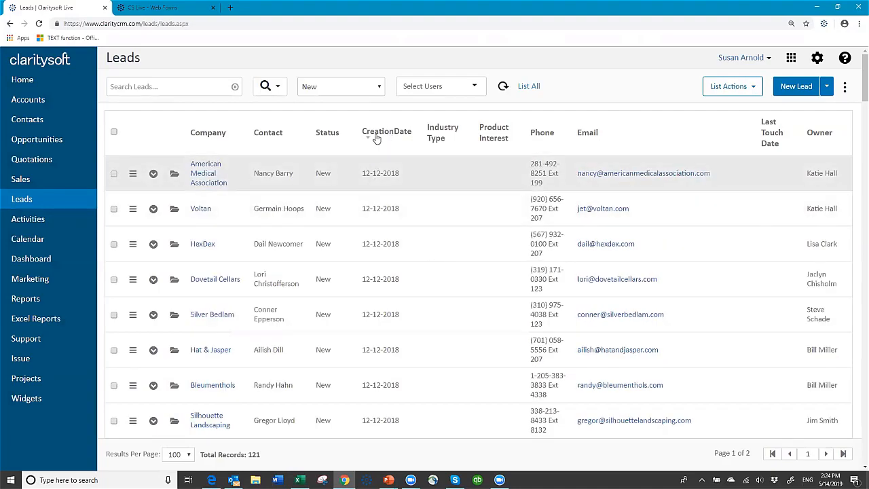
pyautogui.click(376, 135)
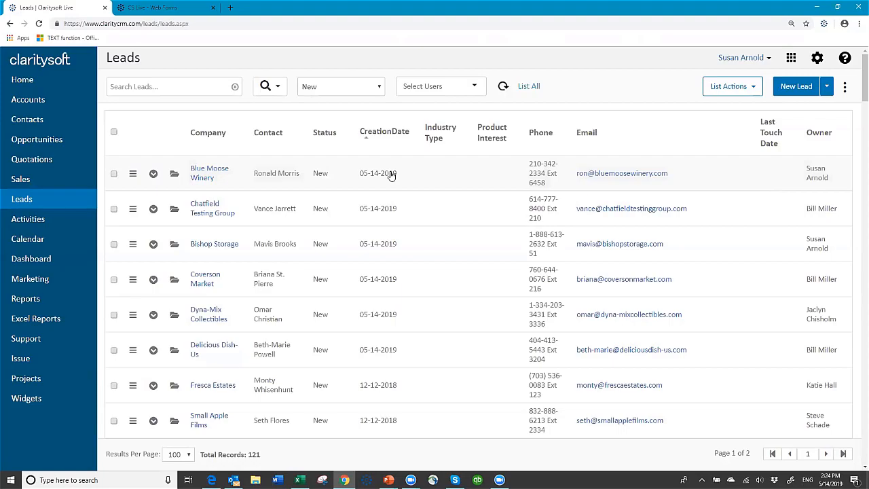
pyautogui.click(357, 189)
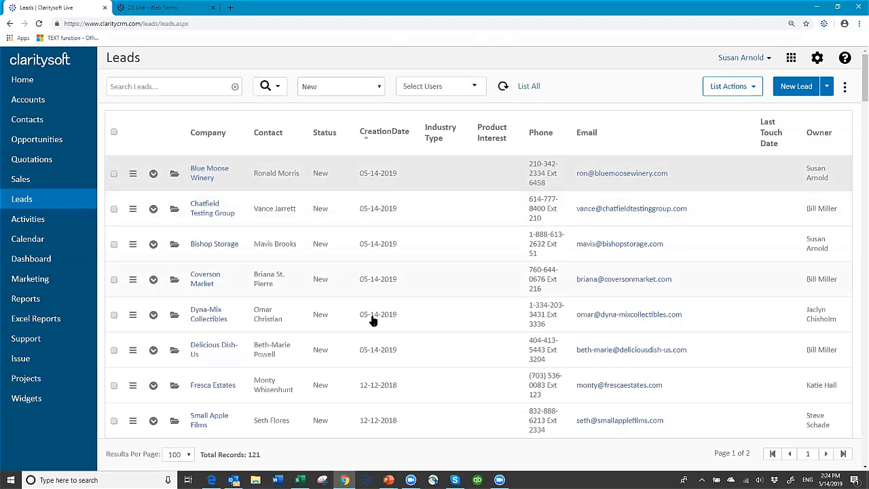
pyautogui.click(368, 176)
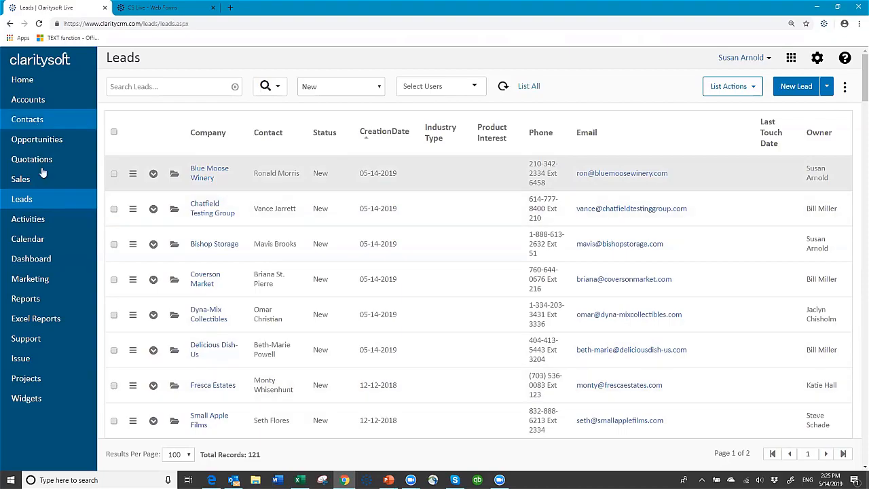
# Select the six leads created 05-14-2019, from Blue Moose Winery to Delicious Dish-Us, and start a new activity for all checked records
pyautogui.click(114, 174)
pyautogui.click(114, 209)
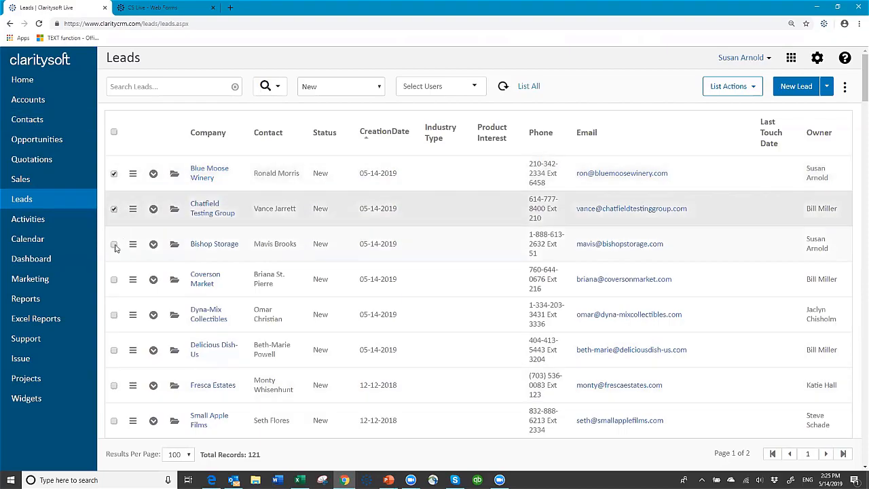
pyautogui.click(114, 245)
pyautogui.click(114, 281)
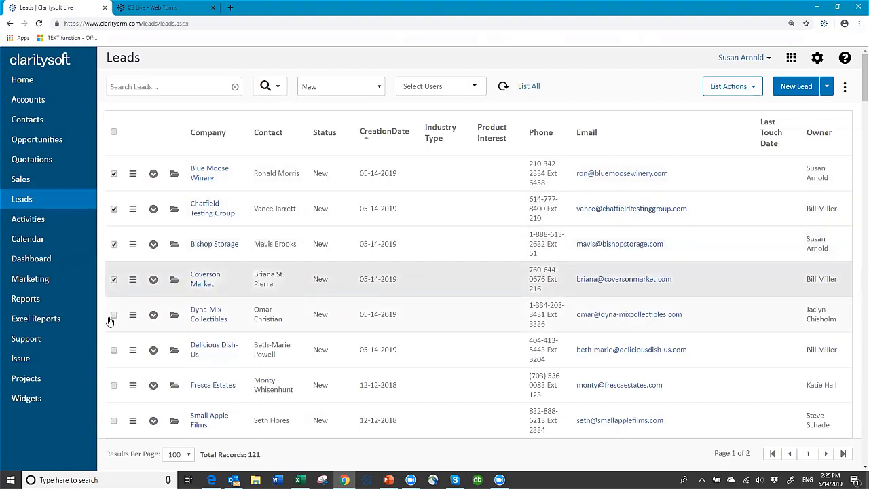
pyautogui.click(114, 316)
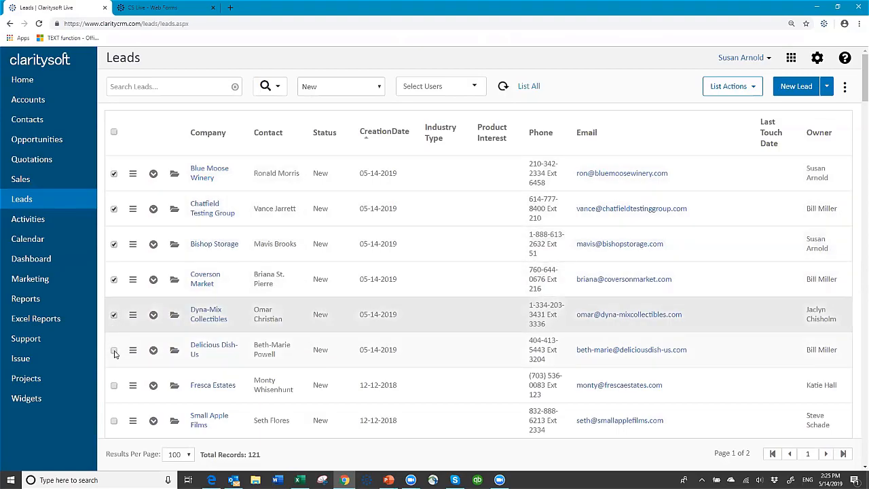
pyautogui.click(114, 351)
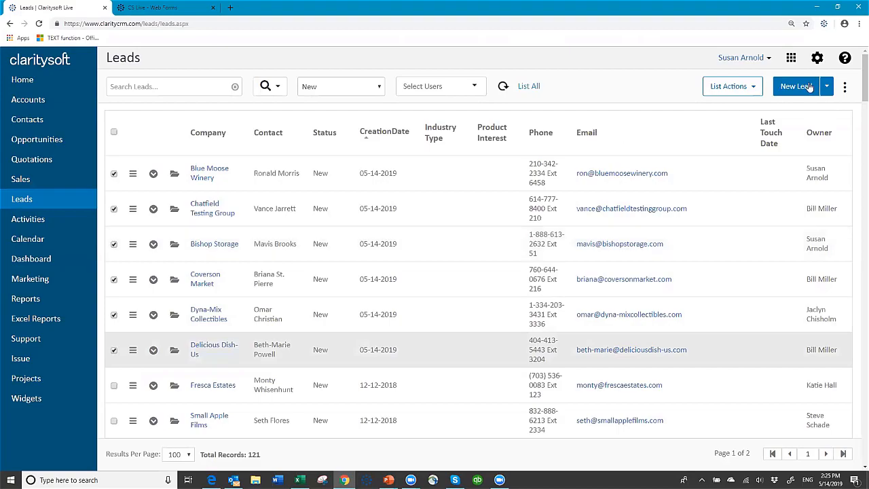
pyautogui.click(754, 91)
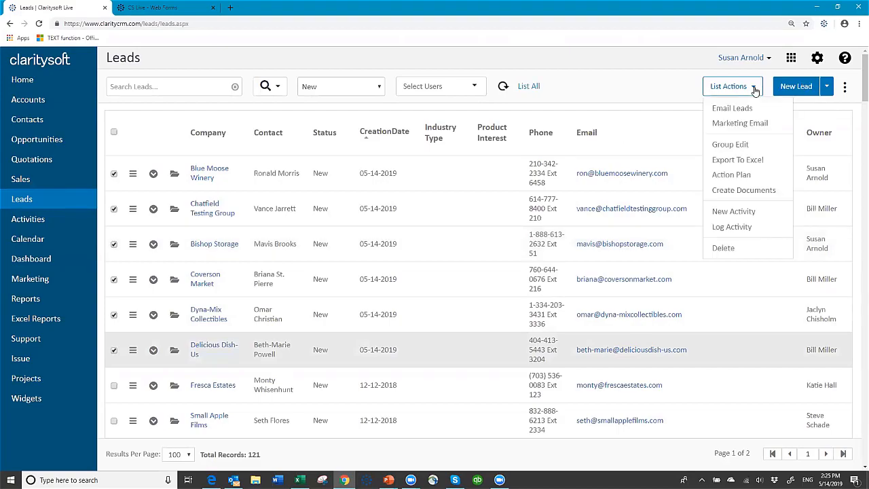
pyautogui.click(732, 211)
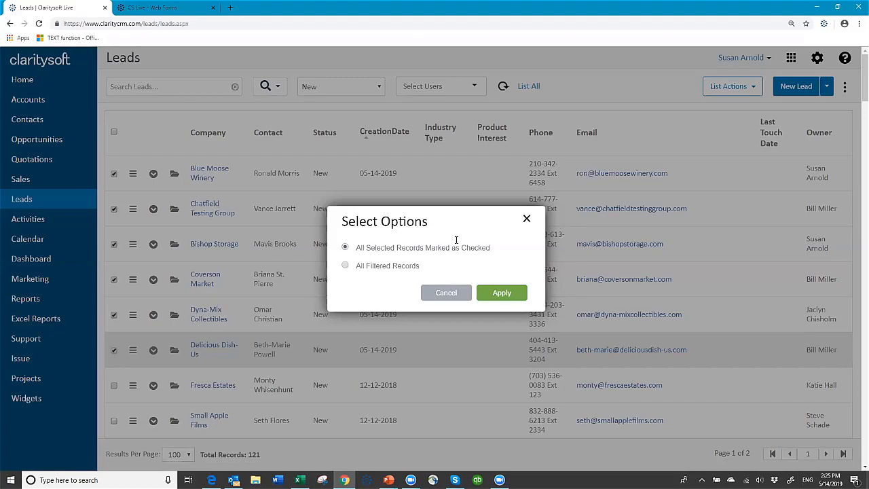
pyautogui.click(502, 297)
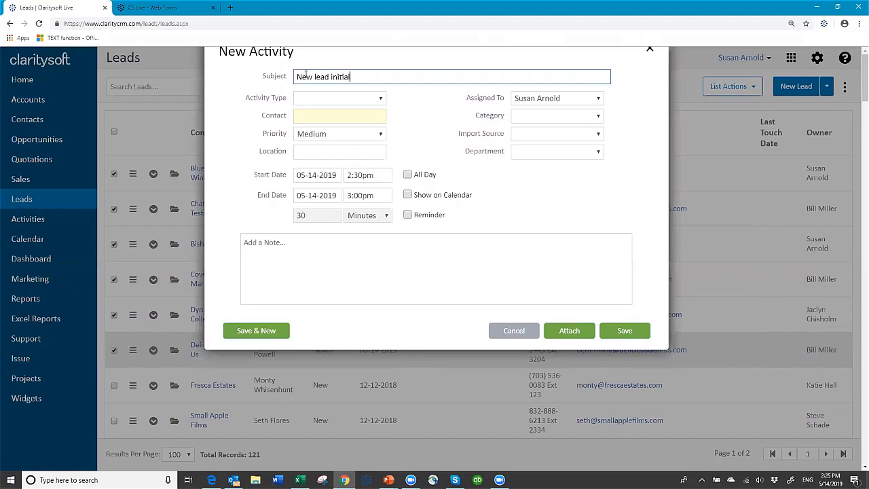
# Give the new activity the subject "New lead initial phone call" and set its activity type to Call
pyautogui.write('hone call')
pyautogui.click(332, 102)
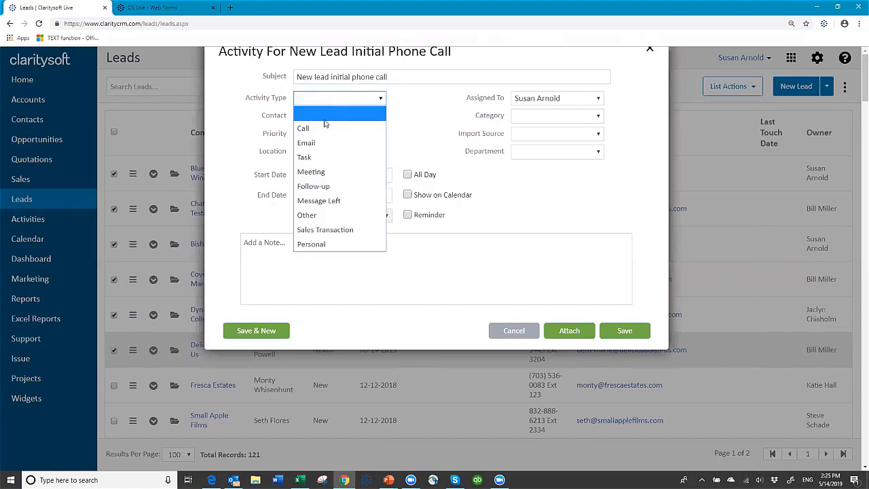
pyautogui.click(324, 129)
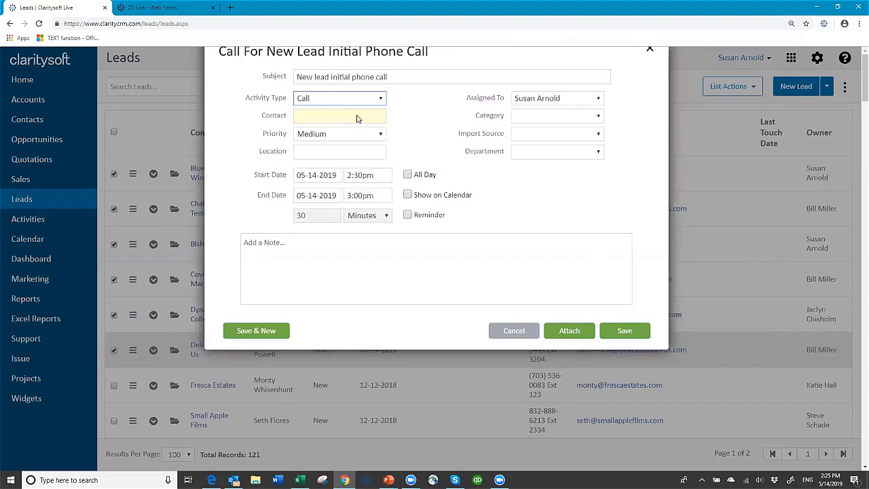
pyautogui.click(308, 121)
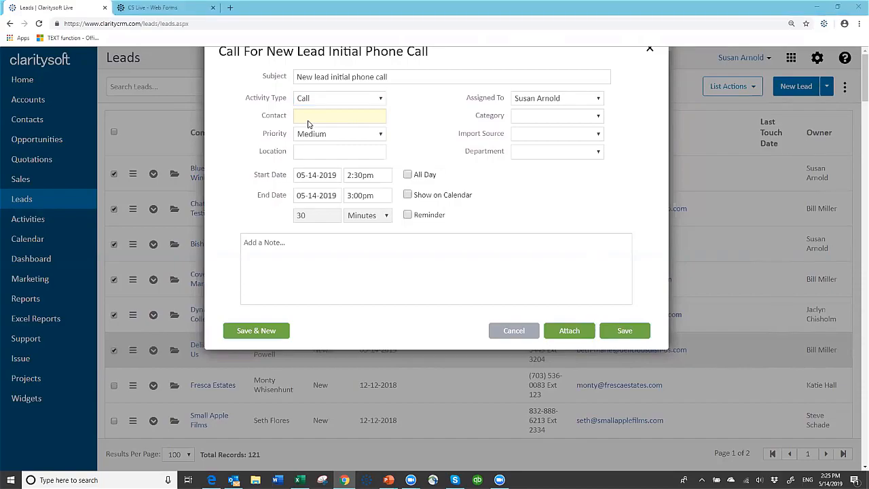
# Schedule the call to start on 05-15-2019 at 9:30am
pyautogui.click(338, 174)
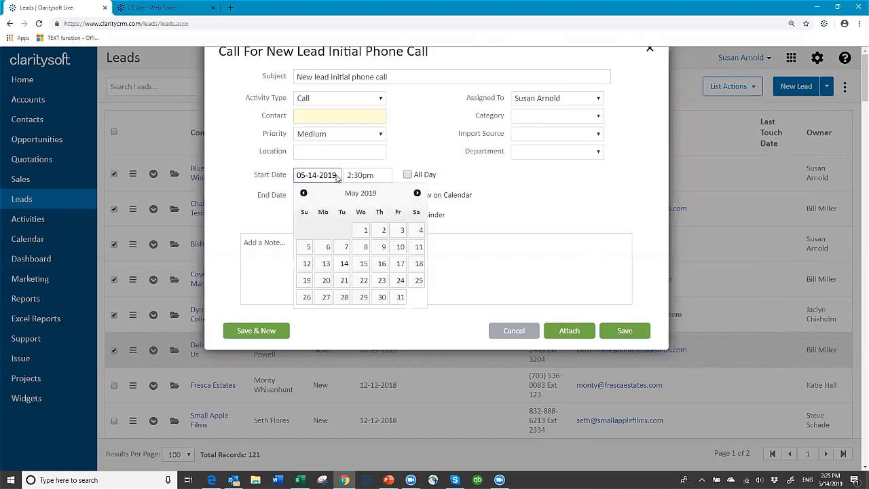
pyautogui.click(363, 263)
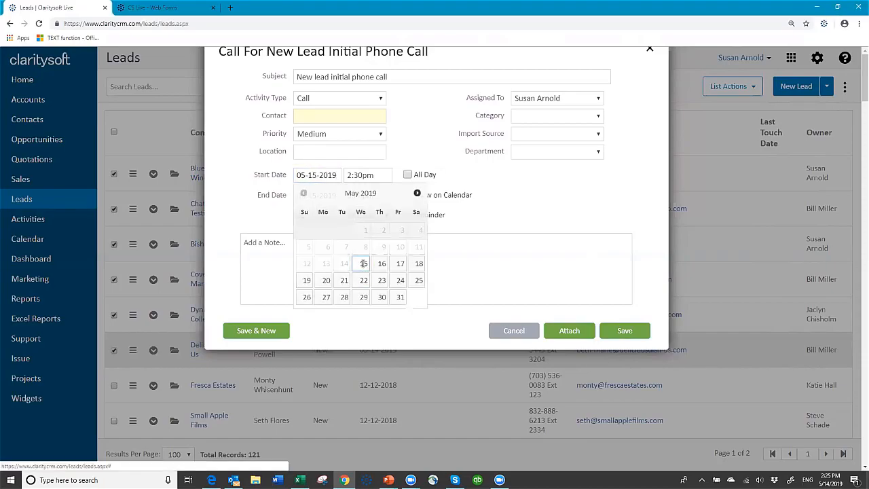
pyautogui.click(377, 175)
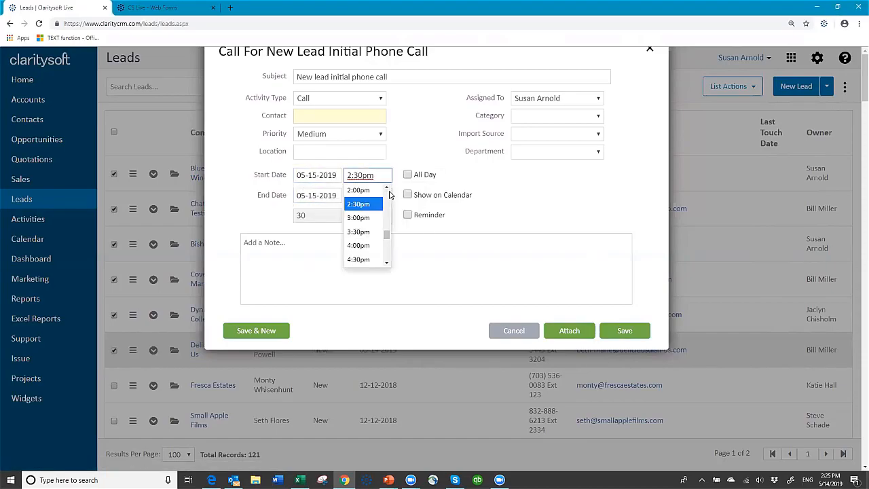
pyautogui.scroll(5, 390, 195)
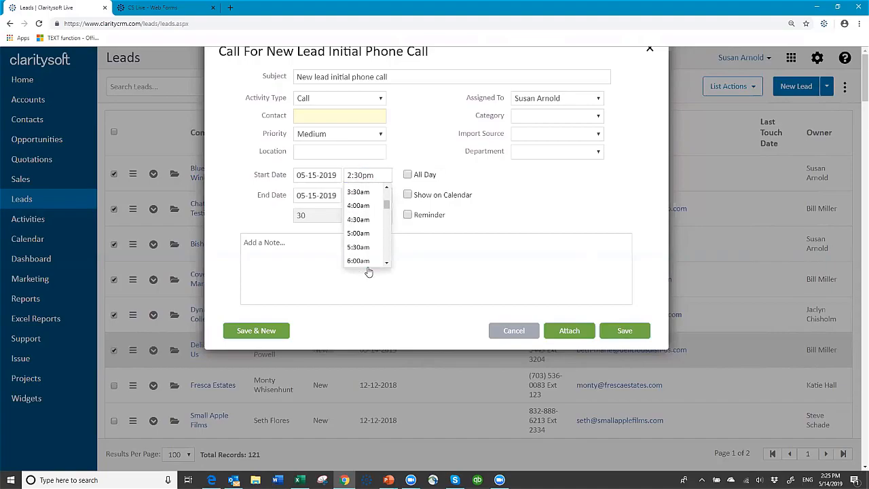
pyautogui.scroll(-3, 364, 261)
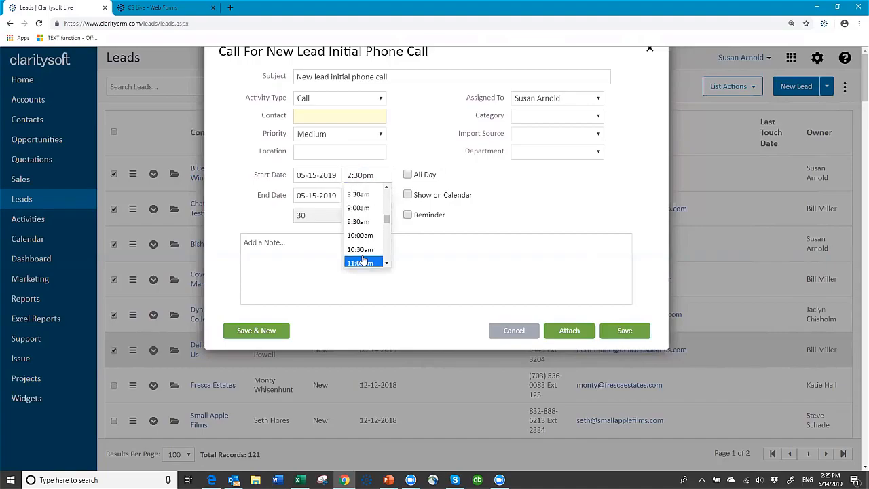
pyautogui.click(360, 224)
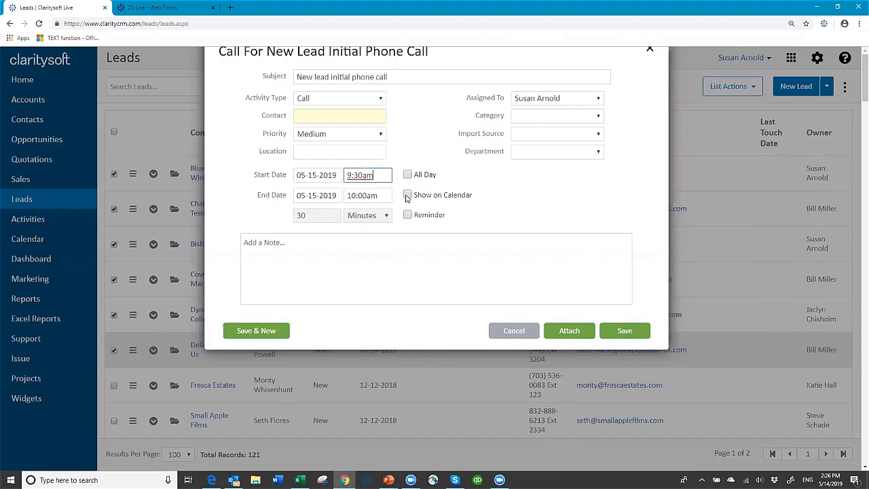
# Add the note "Make initial phone call", set the category to Customer Related, and save the activity
pyautogui.click(257, 242)
pyautogui.write('Make initial phone call')
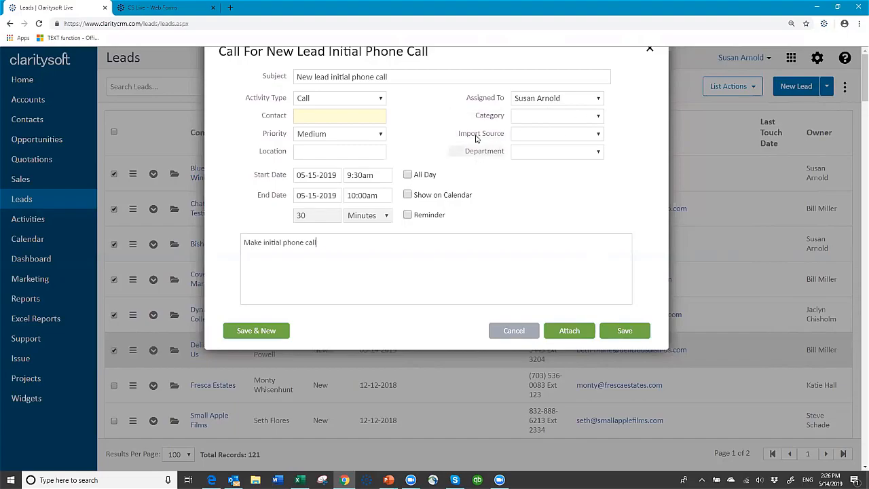
pyautogui.click(599, 116)
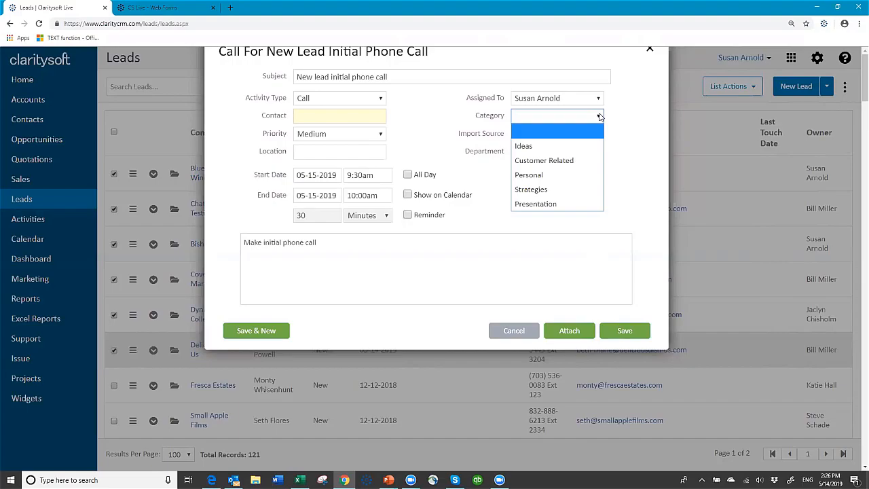
pyautogui.click(563, 160)
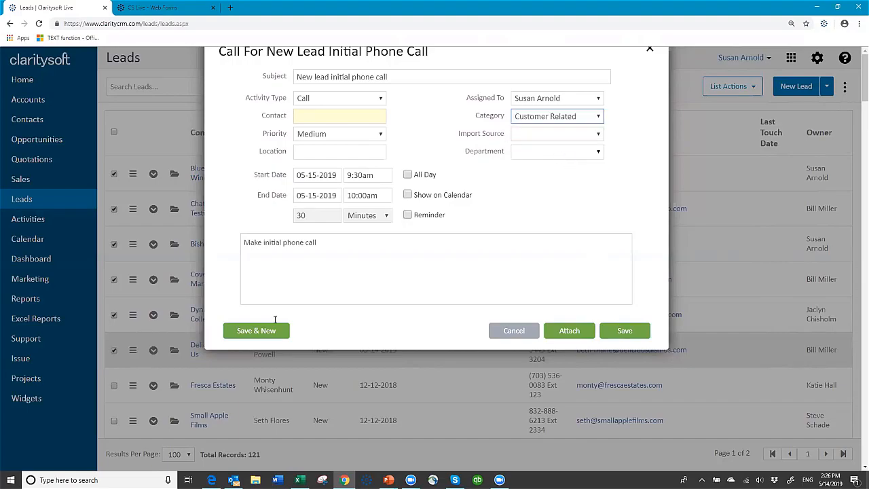
pyautogui.click(617, 333)
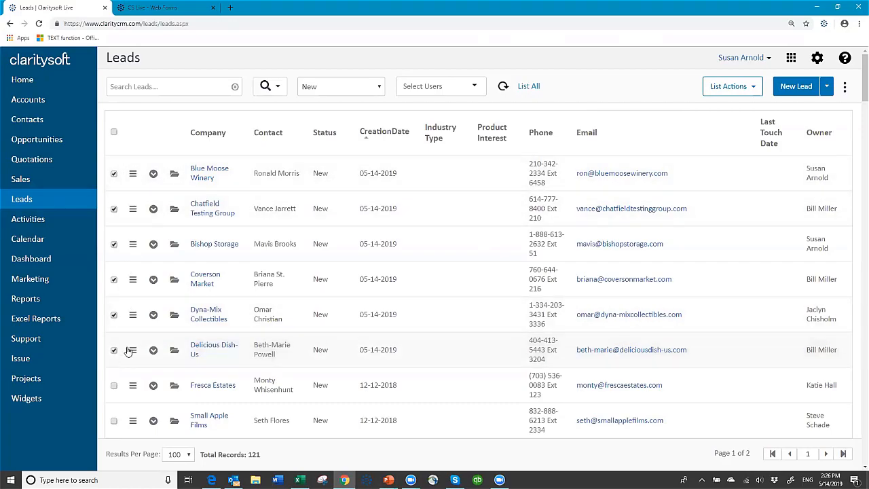
# Check the open activities of the Blue Moose Winery lead, then collapse its details
pyautogui.click(154, 174)
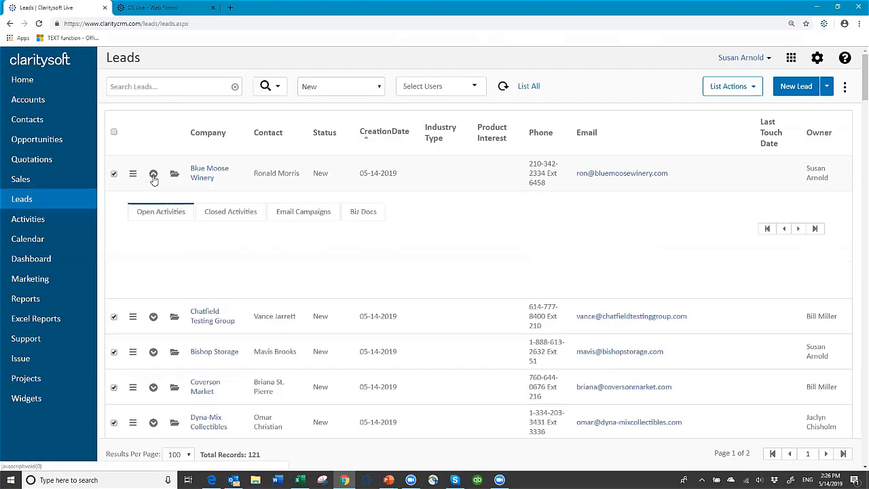
pyautogui.click(160, 212)
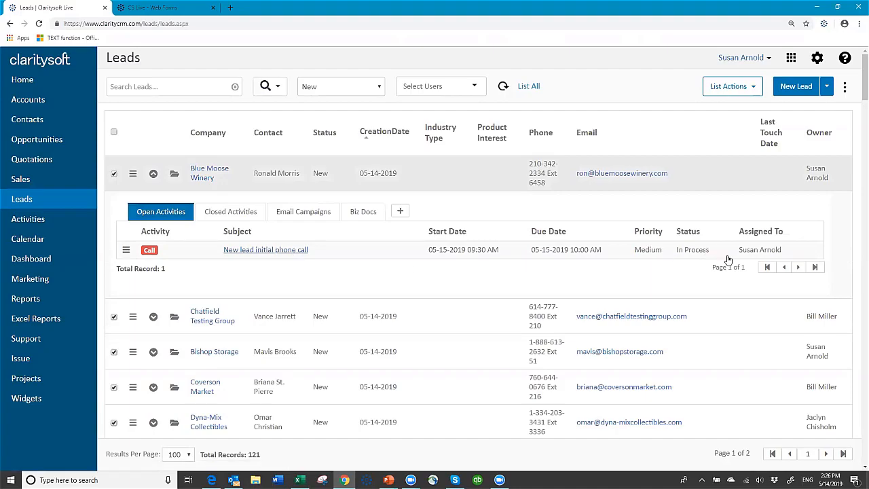
pyautogui.click(153, 174)
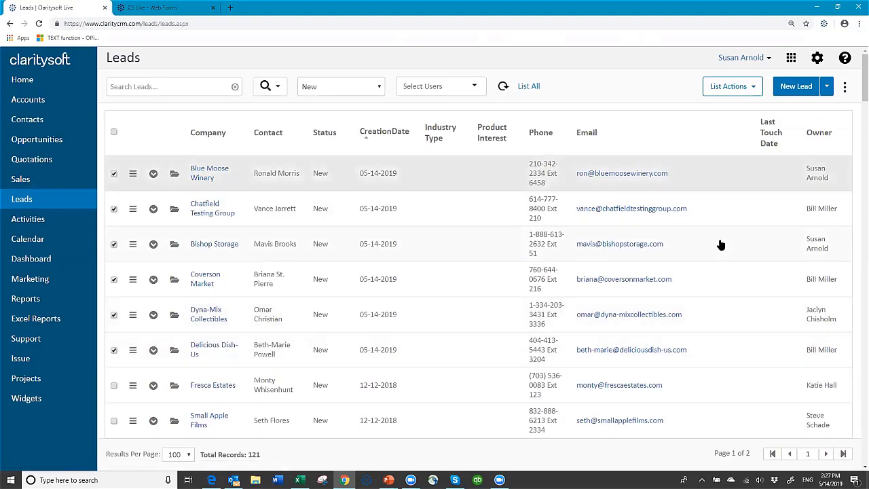
# Start an email to all the checked leads
pyautogui.click(751, 89)
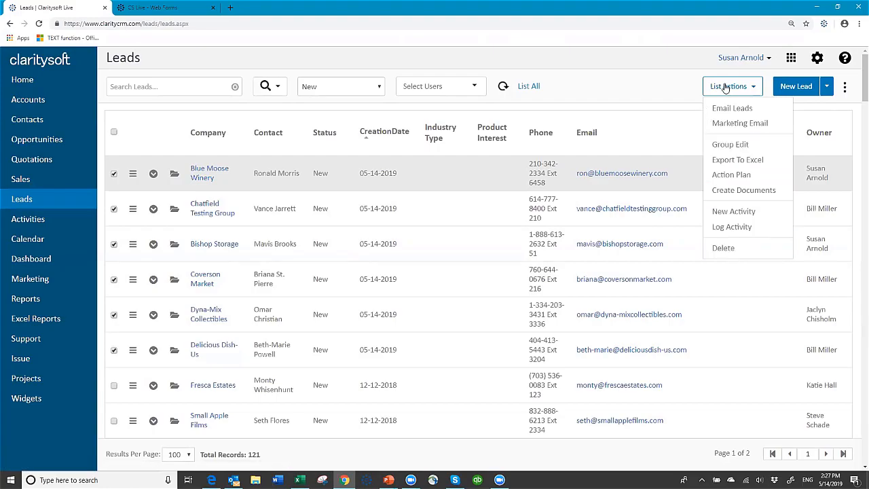
pyautogui.click(674, 89)
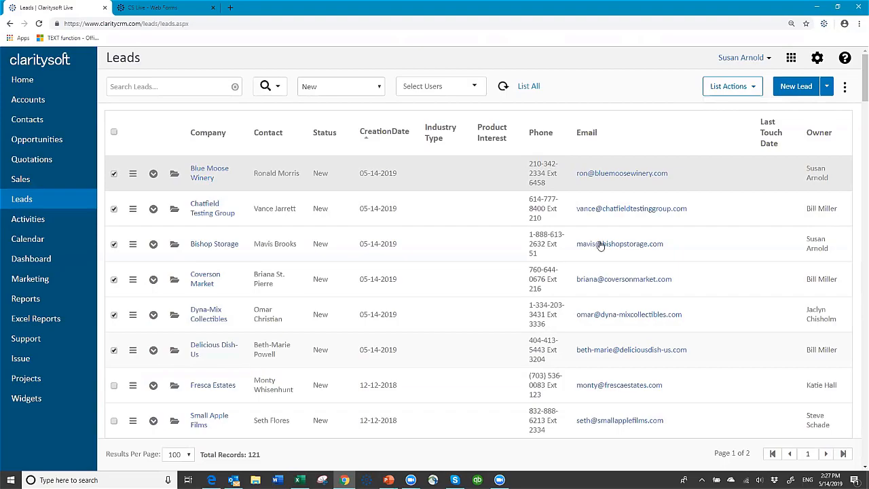
pyautogui.click(752, 92)
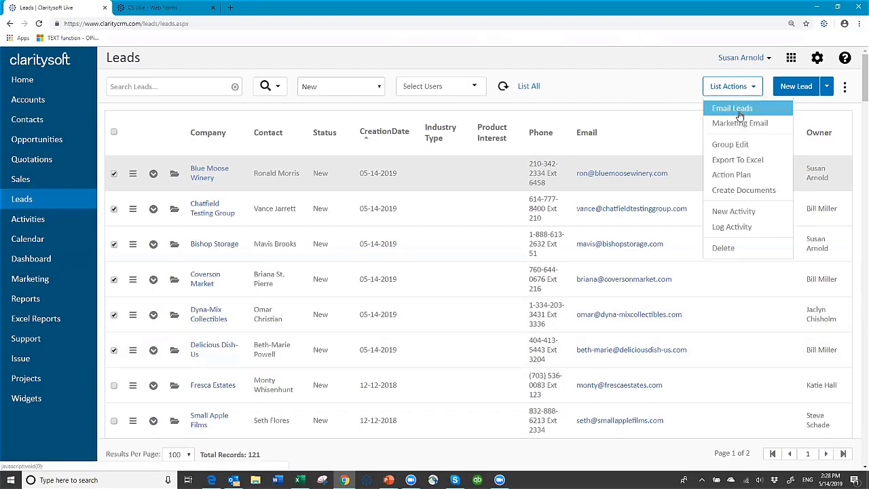
pyautogui.click(738, 111)
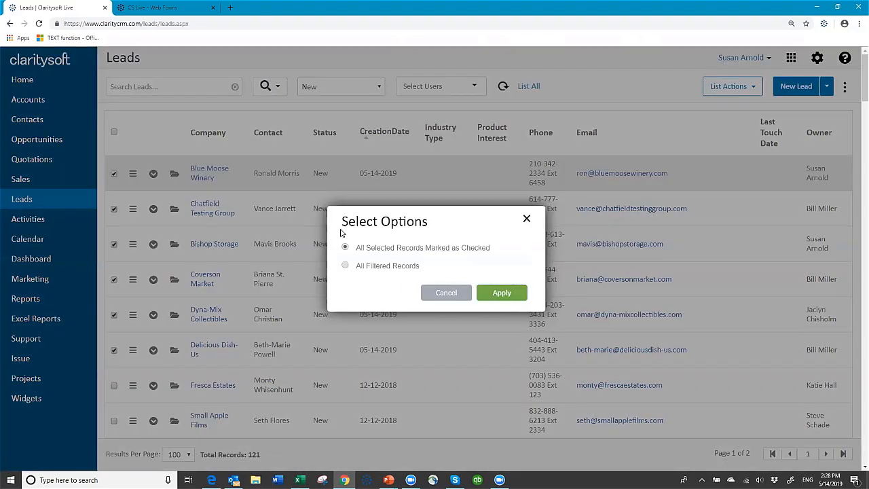
pyautogui.click(495, 293)
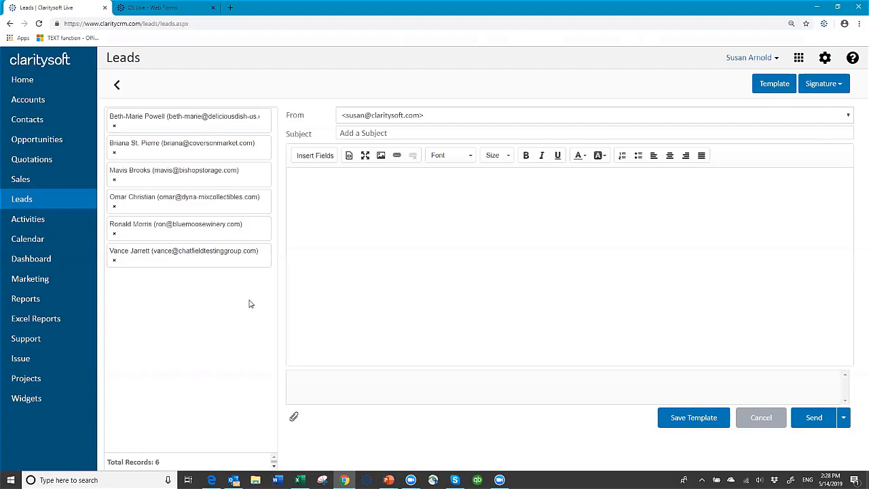
# Set the email subject to "You expressed interest" and begin the body with "Hello," followed by the First Name merge field
pyautogui.click(357, 131)
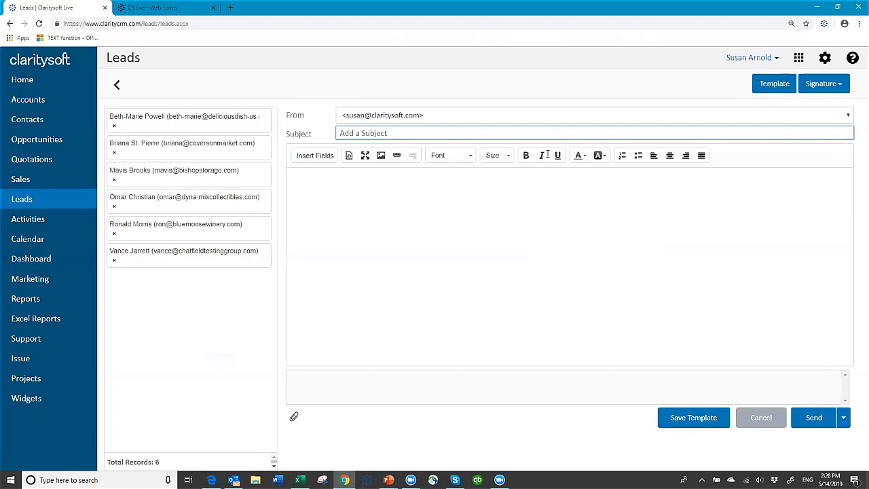
pyautogui.write('You expressed interest')
pyautogui.click(313, 179)
pyautogui.write('Hello')
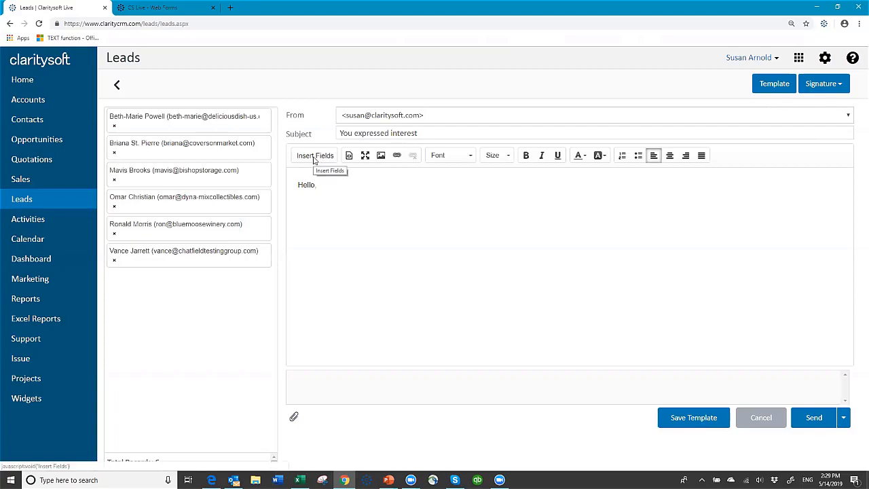
pyautogui.click(314, 155)
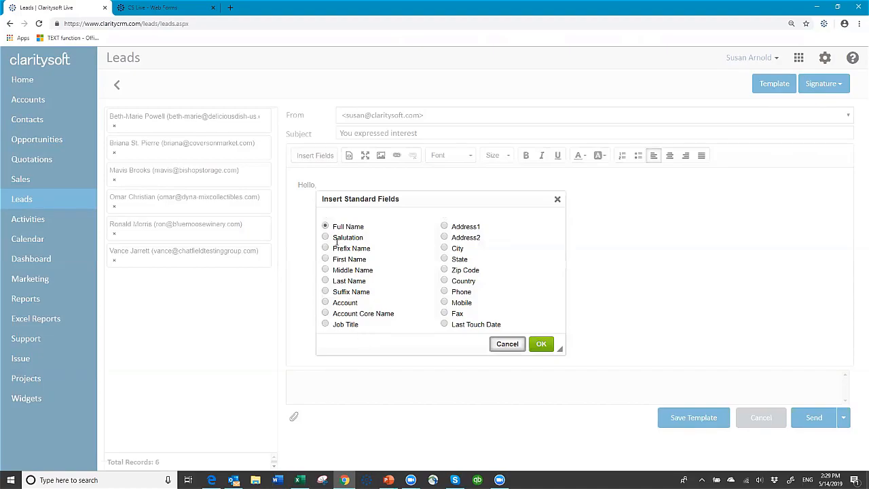
pyautogui.click(326, 259)
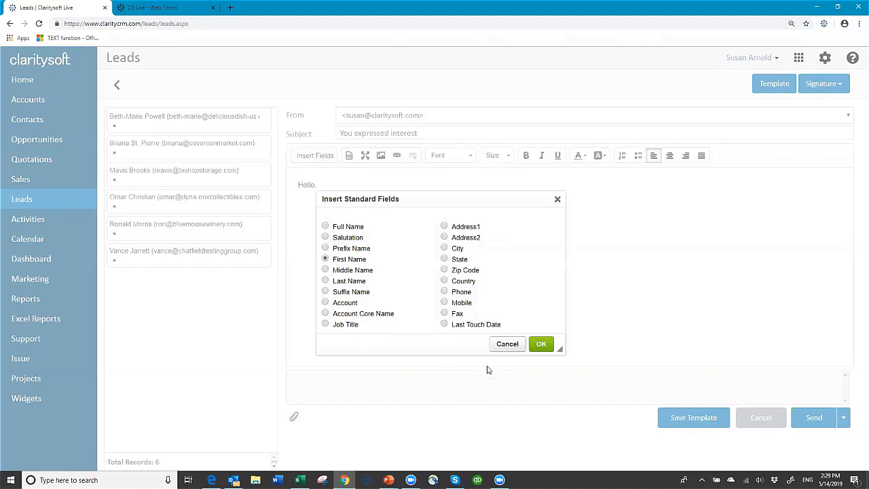
pyautogui.click(541, 345)
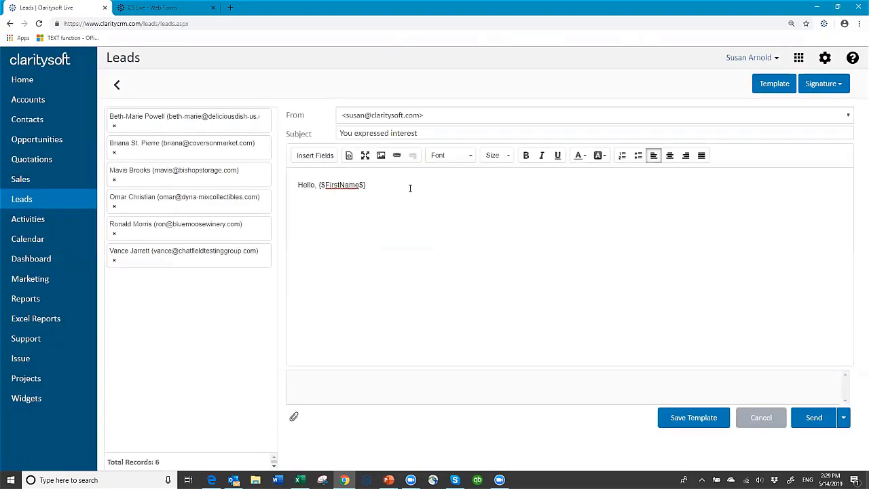
# Add "We are happy that you expressed an interest in our products." below the greeting, then cancel the email
pyautogui.write('We are happy that you express')
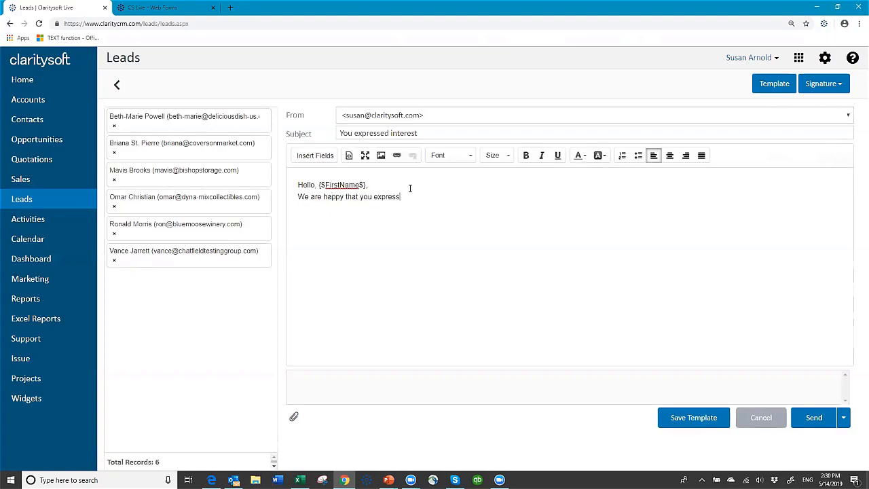
pyautogui.write('ed an interest in our products.')
pyautogui.click(301, 219)
pyautogui.click(752, 417)
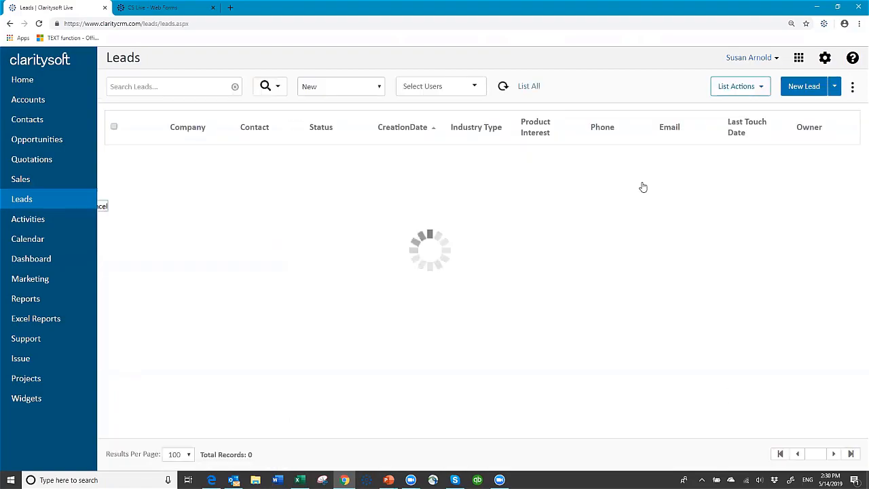
pyautogui.click(751, 90)
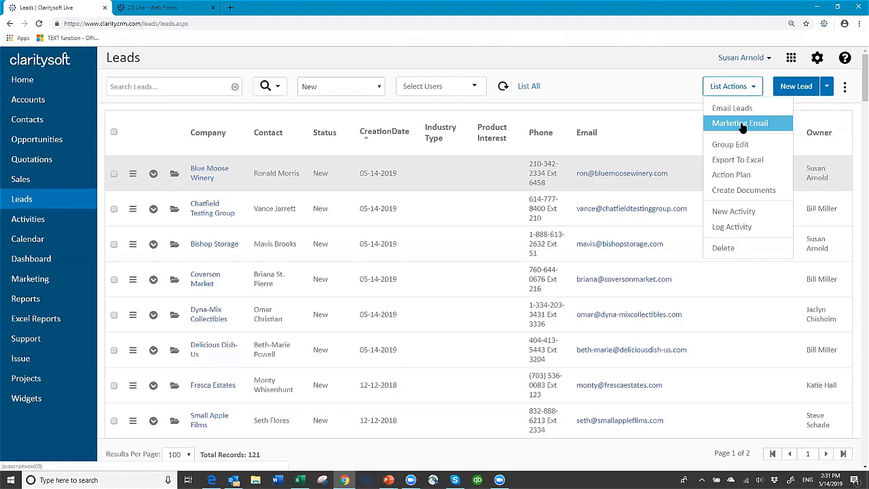
pyautogui.click(465, 225)
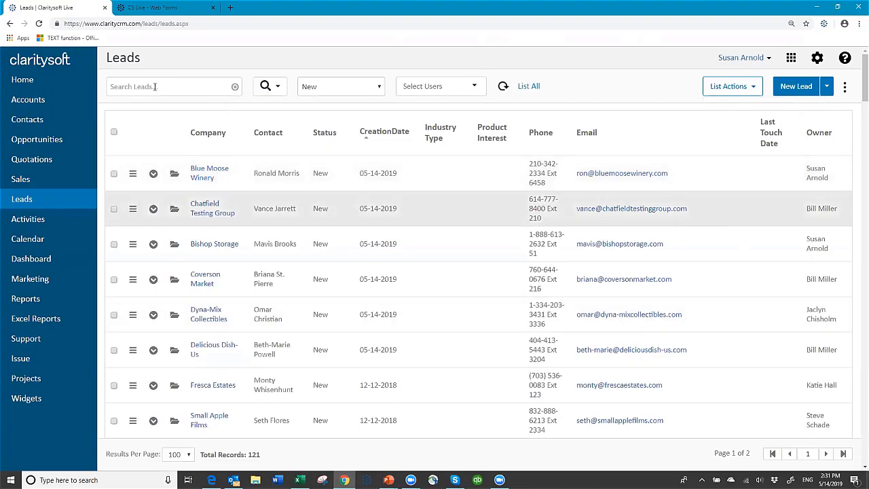
# Open the activities list and filter it to Future Activities
pyautogui.click(35, 220)
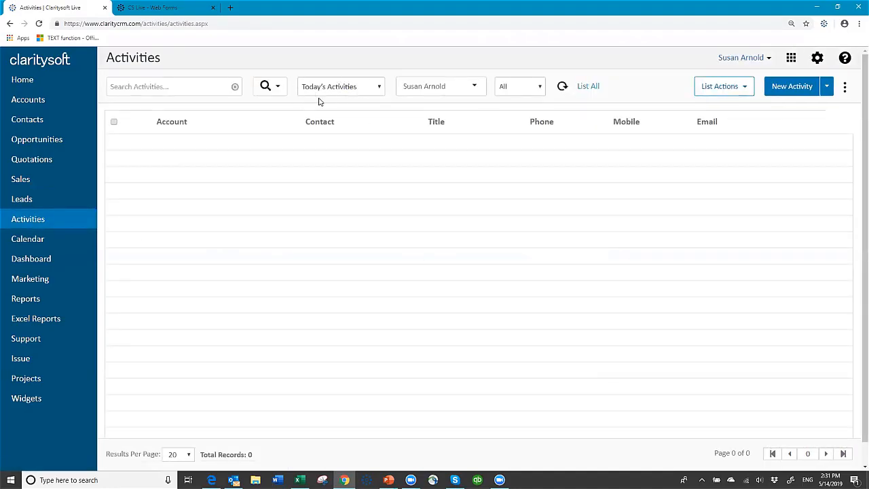
pyautogui.click(381, 89)
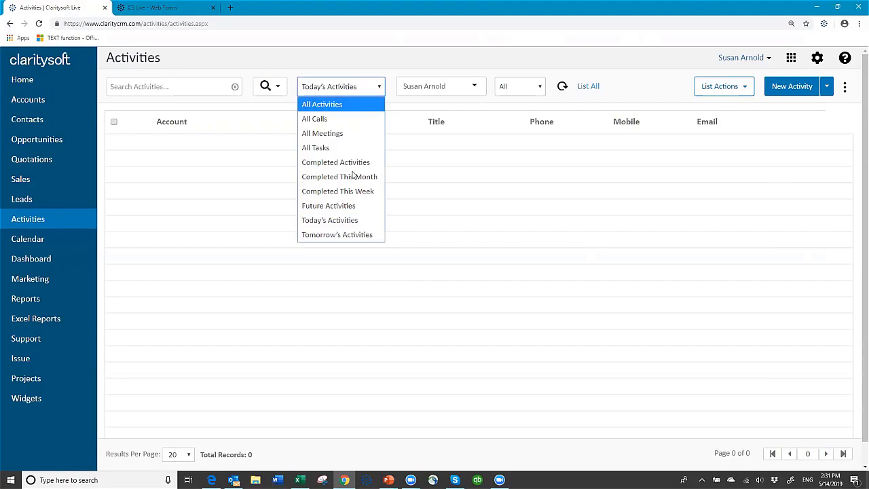
pyautogui.click(338, 208)
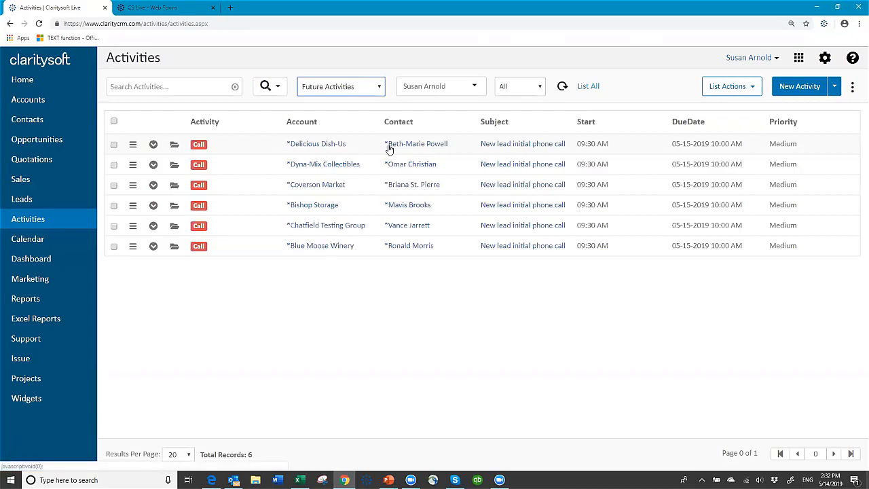
# Switch the list filter to All Activities, then return it to Future Activities
pyautogui.click(381, 89)
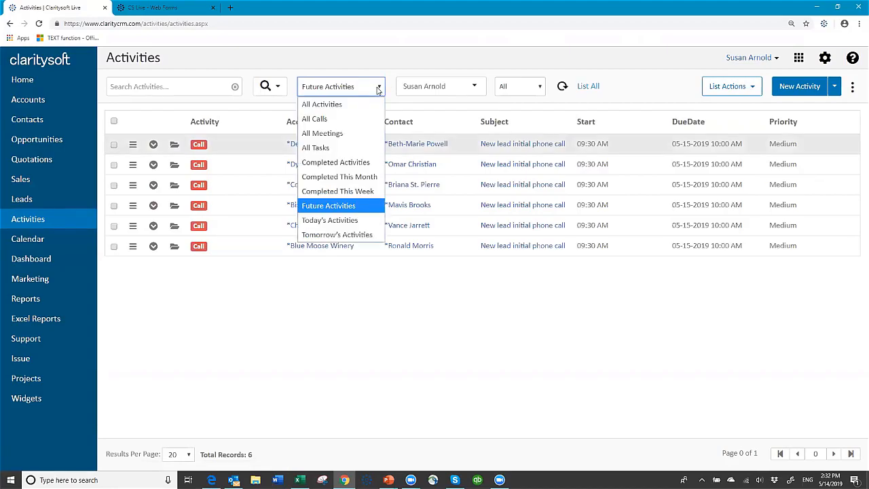
pyautogui.click(343, 105)
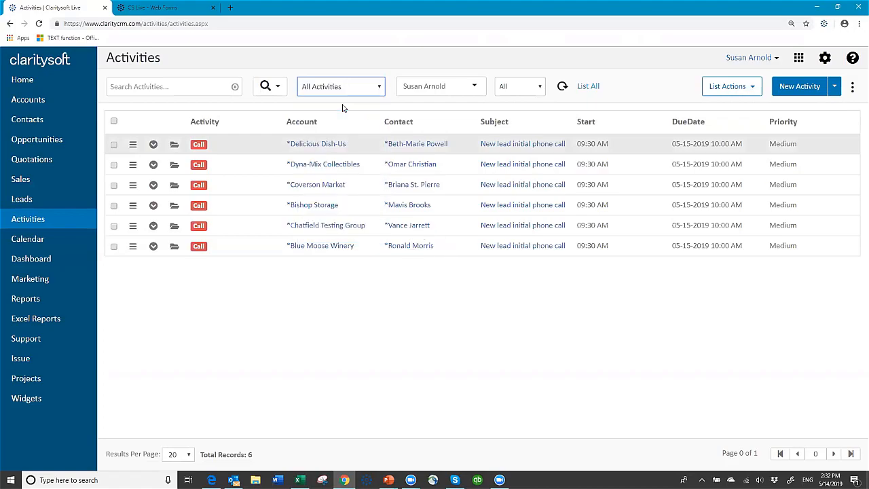
pyautogui.click(343, 87)
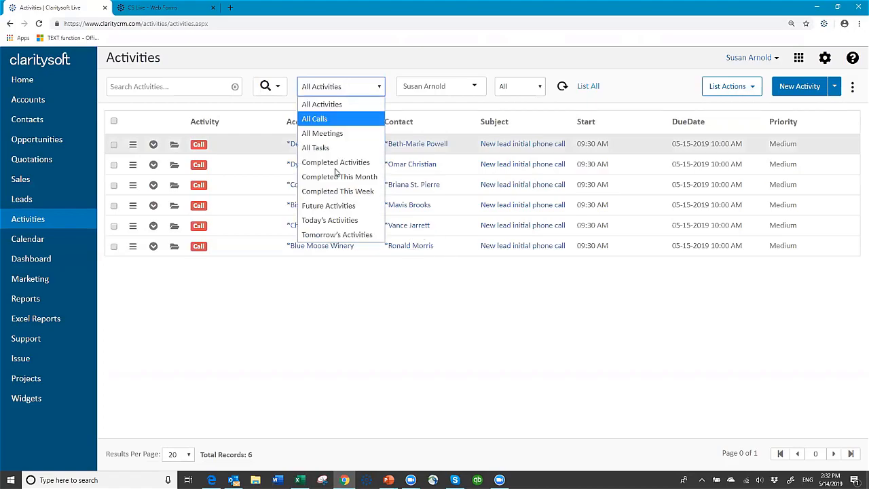
pyautogui.click(343, 207)
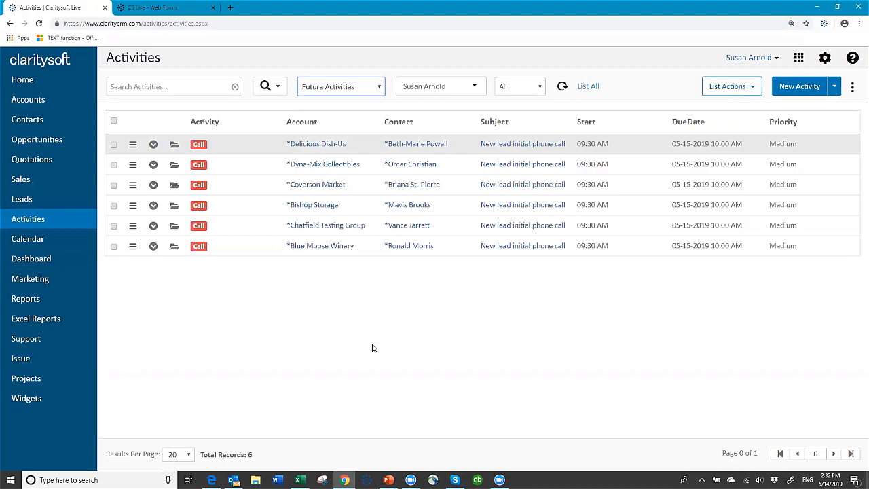
# Add the Phone, Mobile and Email columns between Subject and Start in the activities list's default column settings
pyautogui.click(852, 87)
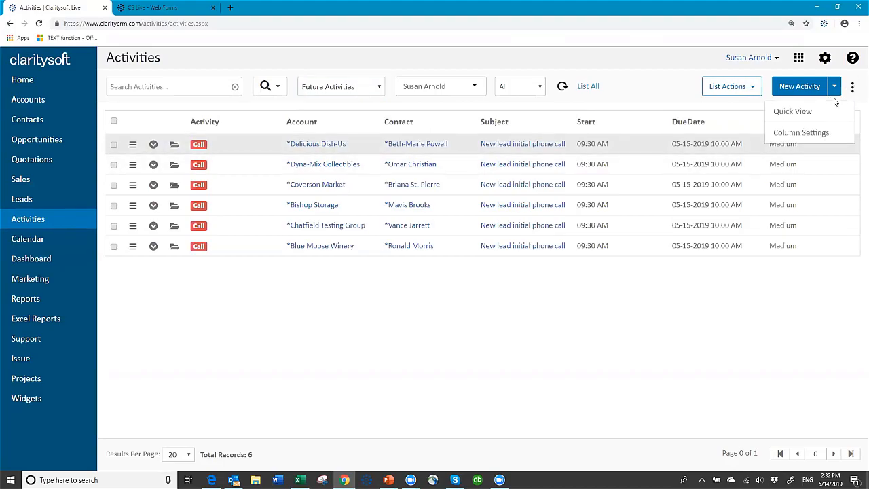
pyautogui.click(800, 133)
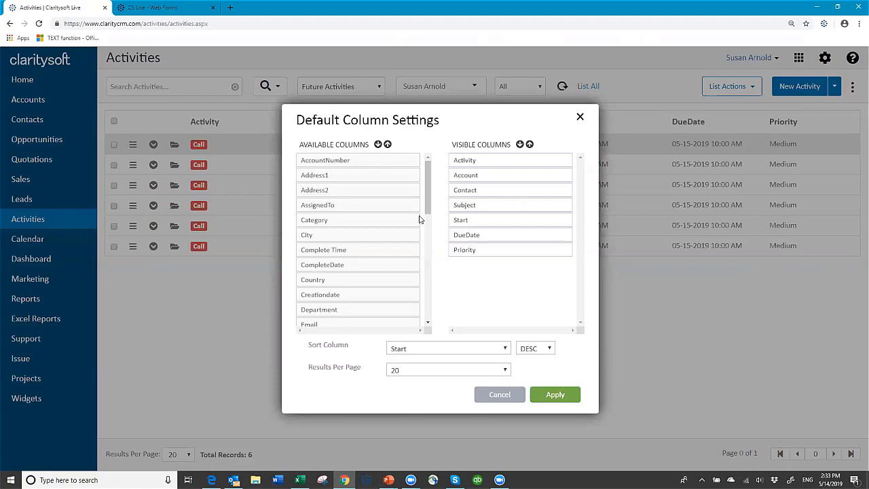
pyautogui.scroll(-1, 422, 237)
pyautogui.scroll(-3, 421, 237)
pyautogui.scroll(-1, 407, 283)
pyautogui.moveTo(362, 249); pyautogui.dragTo(465, 225)
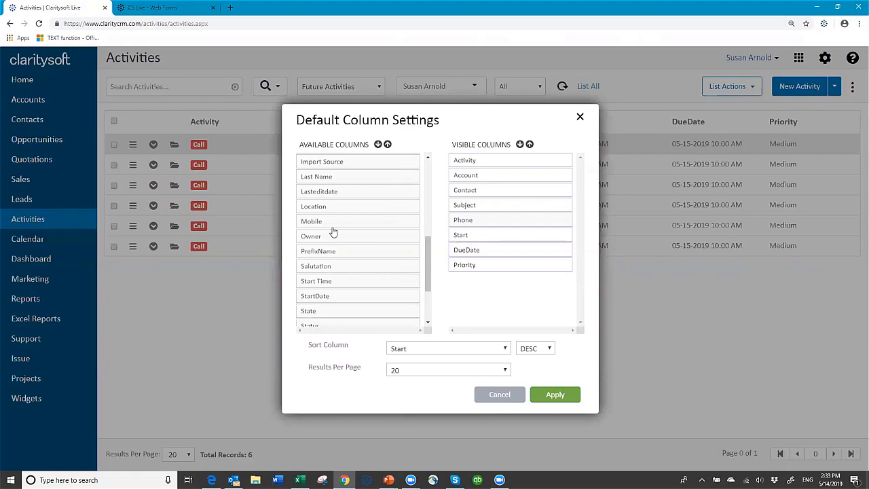
pyautogui.moveTo(333, 227); pyautogui.dragTo(482, 243)
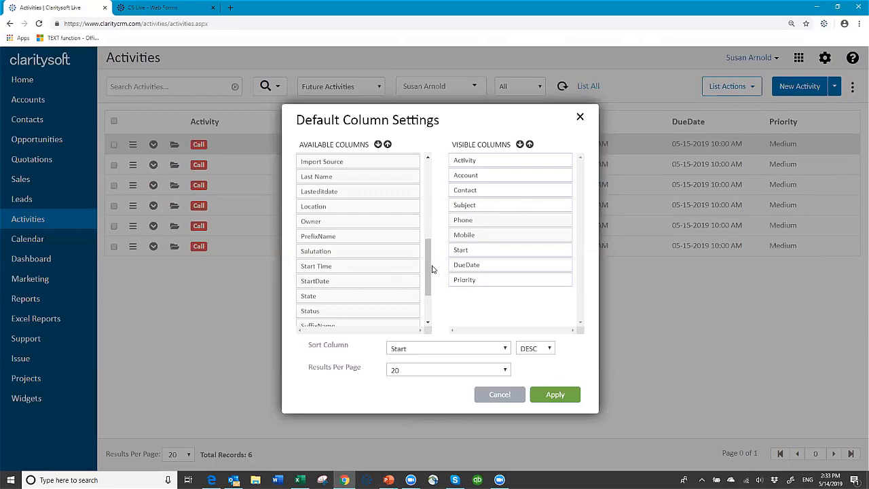
pyautogui.moveTo(416, 229); pyautogui.dragTo(422, 203)
pyautogui.moveTo(312, 200); pyautogui.dragTo(463, 229)
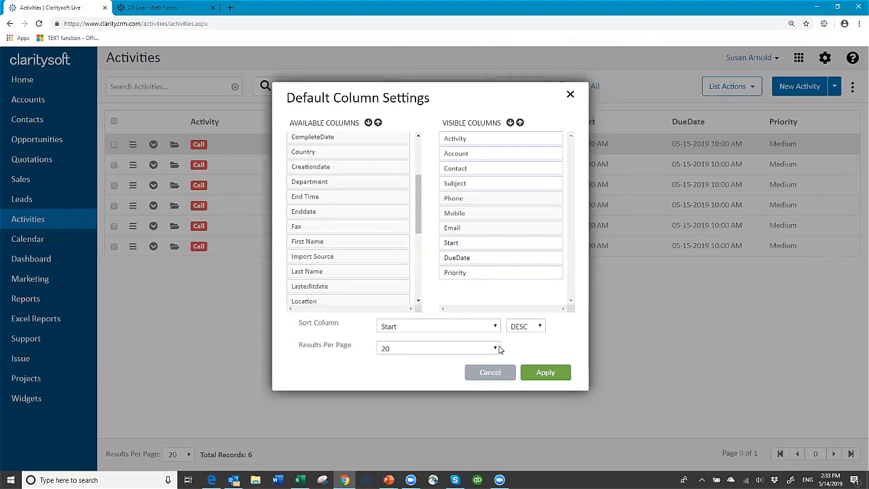
# Set the activities list to 100 results per page and apply the column settings
pyautogui.click(494, 348)
pyautogui.click(411, 391)
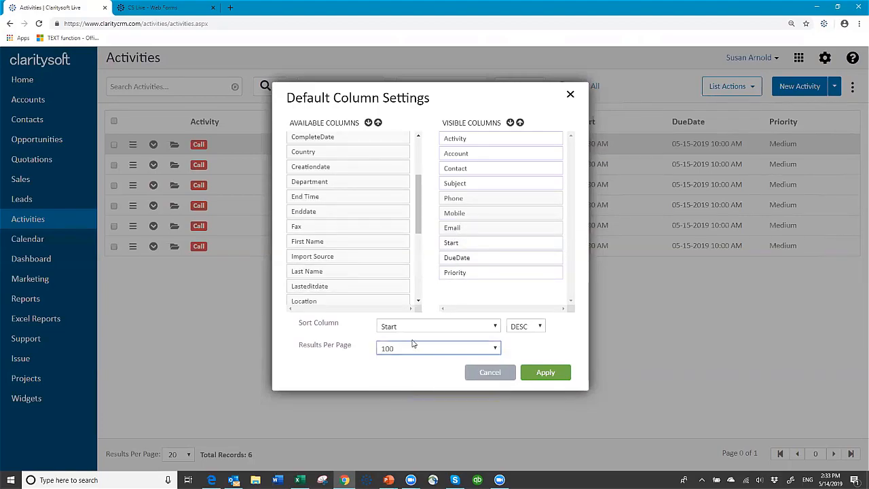
pyautogui.click(544, 372)
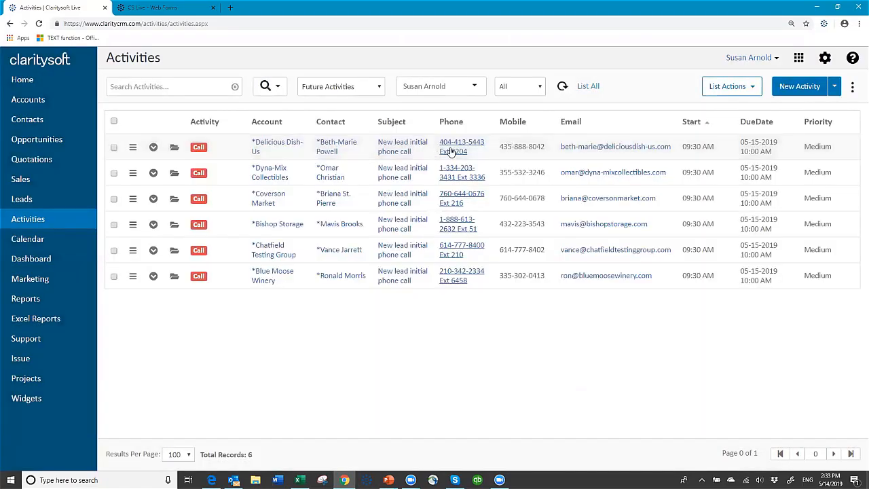
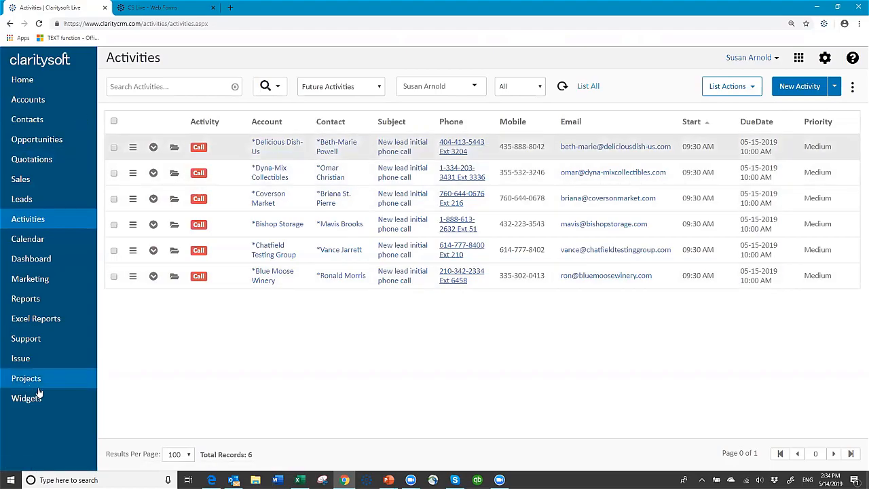
# Return to the leads list and open the Blue Moose Winery lead record
pyautogui.click(27, 199)
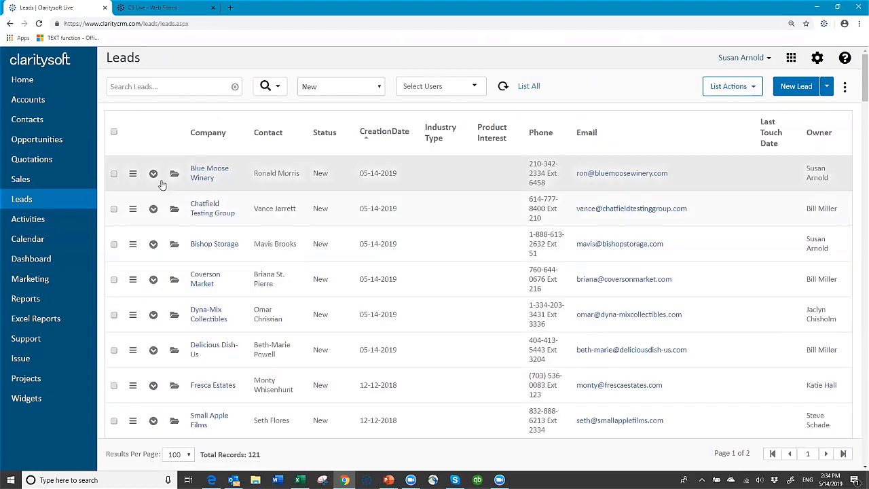
pyautogui.click(208, 180)
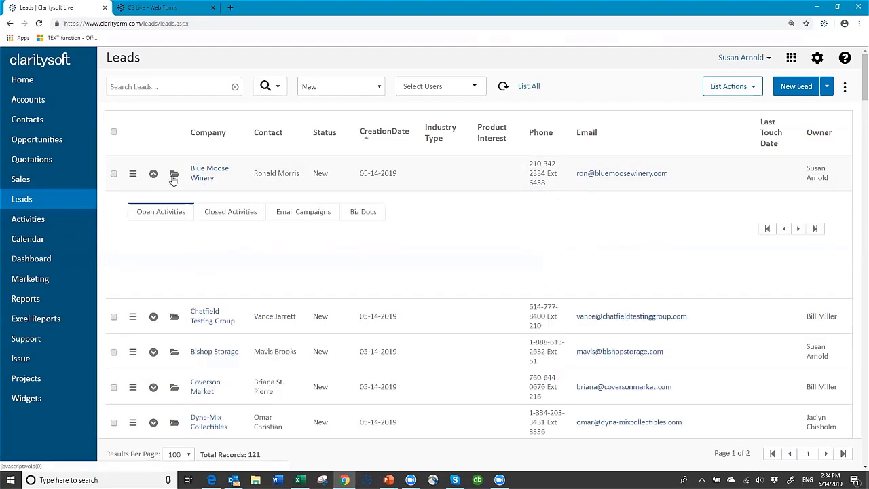
pyautogui.click(174, 177)
pyautogui.scroll(-2, 360, 330)
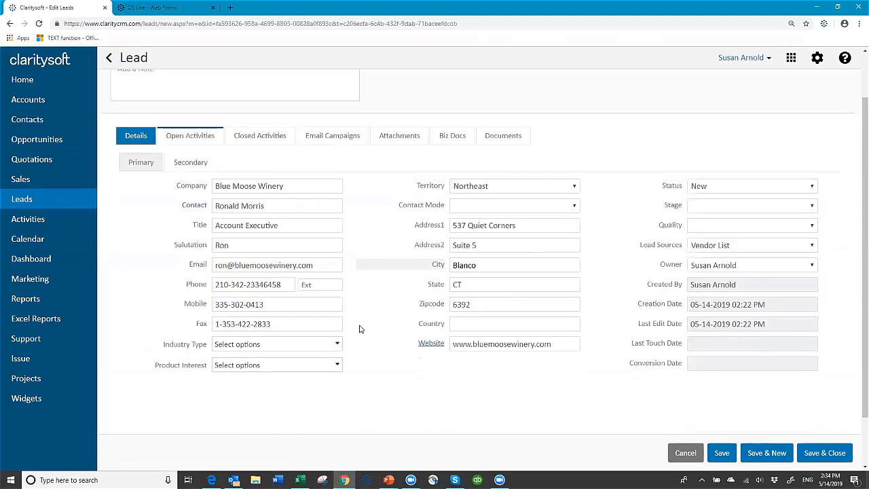
# Set the lead's Industry Type to Food & Beverage and its Product Interest to Product 02
pyautogui.click(338, 284)
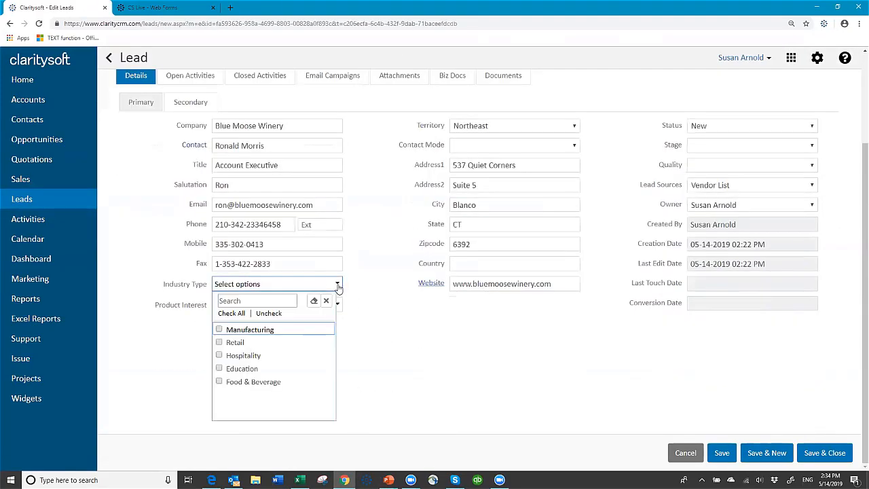
pyautogui.click(262, 381)
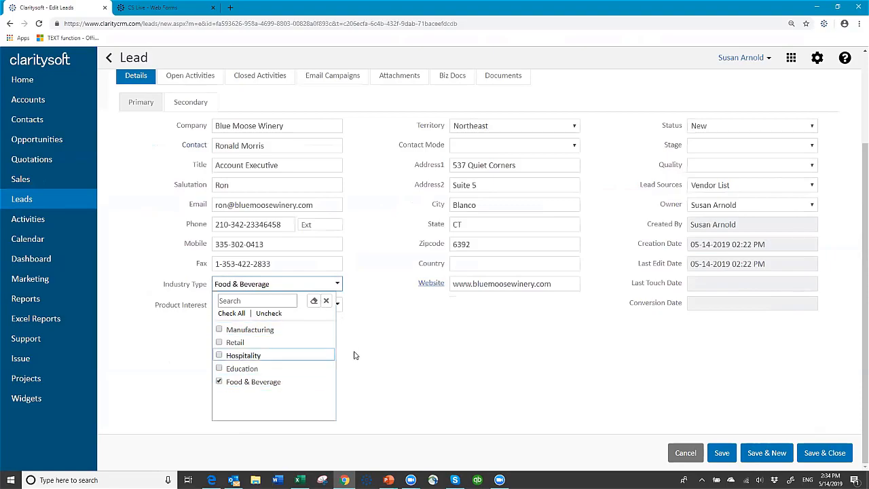
pyautogui.click(343, 331)
pyautogui.click(338, 305)
pyautogui.click(319, 340)
pyautogui.click(378, 354)
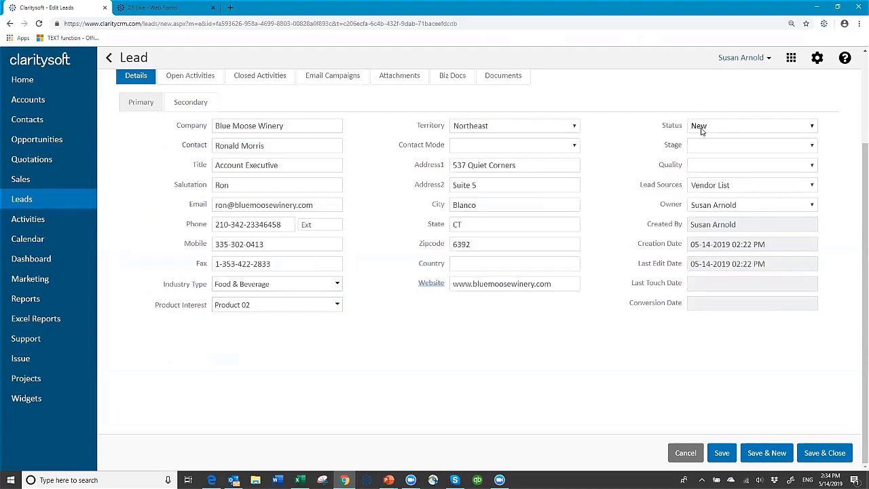
# Set the lead's Status to Working, Stage to Awareness and Quality to Good, and save the record
pyautogui.click(812, 126)
pyautogui.click(722, 157)
pyautogui.click(812, 146)
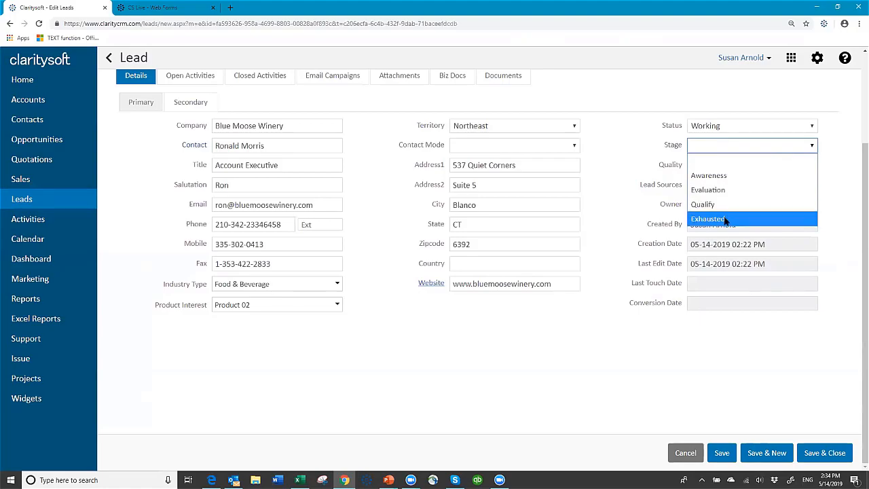
pyautogui.click(720, 178)
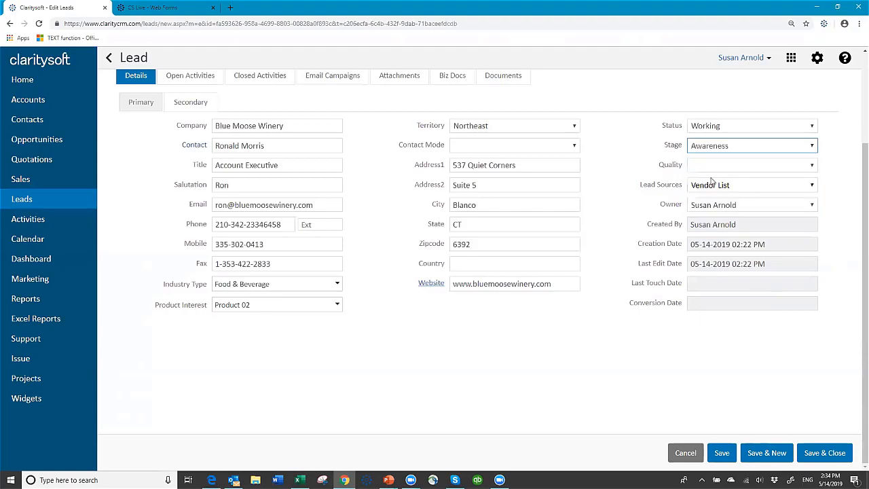
pyautogui.click(812, 168)
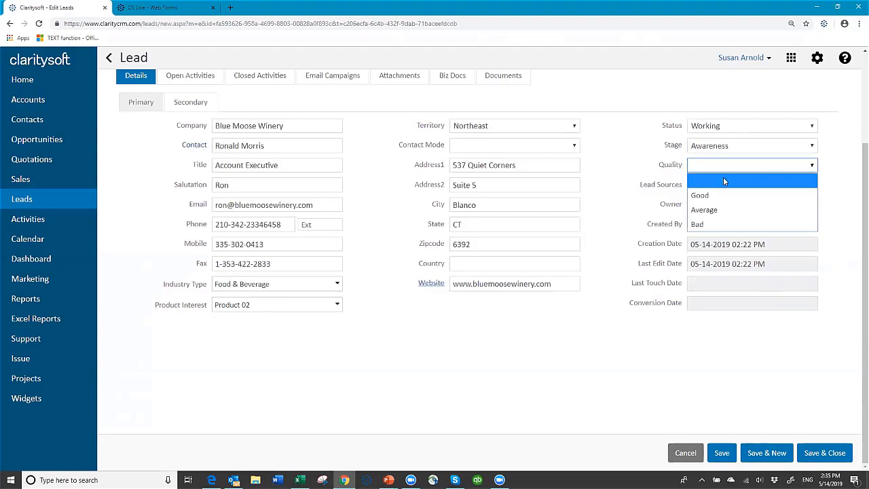
pyautogui.press('Return')
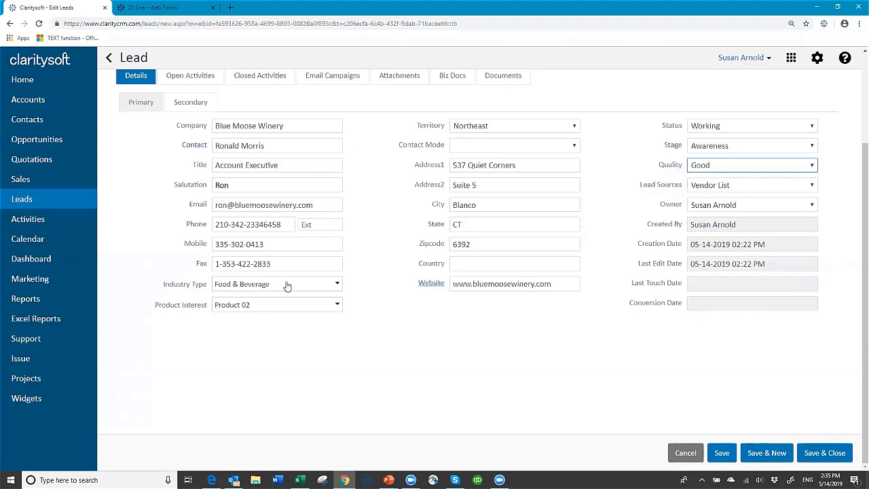
pyautogui.scroll(3, 398, 216)
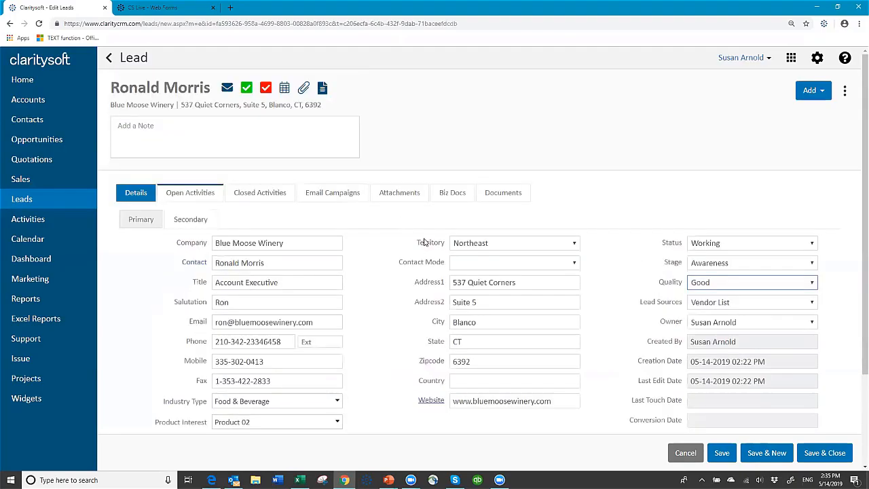
pyautogui.click(721, 452)
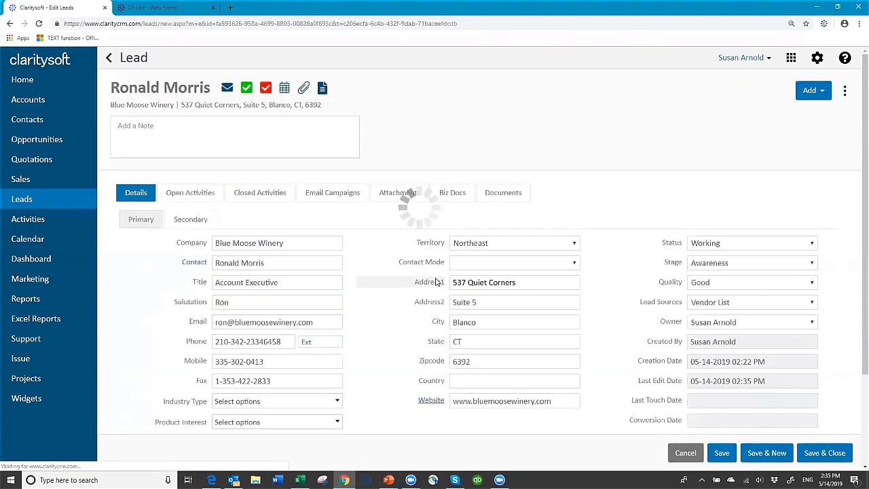
# Add the note line "type notes from call" to the lead's open initial phone call, then complete it and start a new activity
pyautogui.click(196, 194)
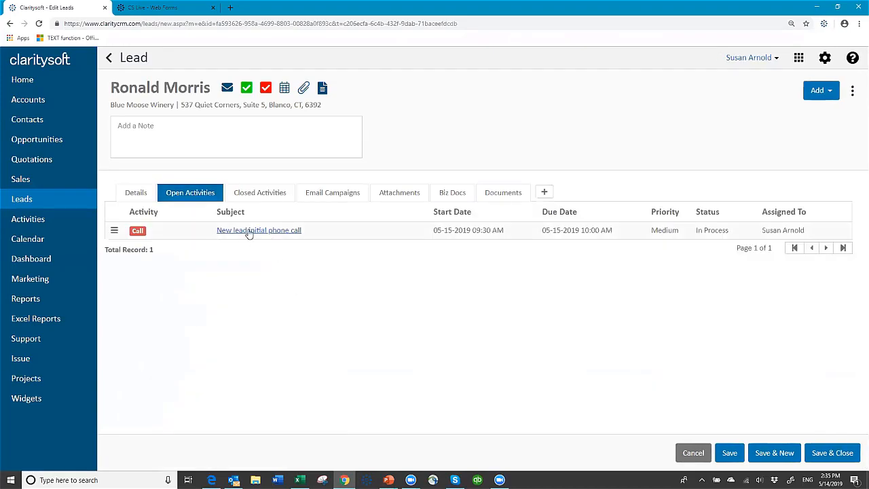
pyautogui.click(249, 230)
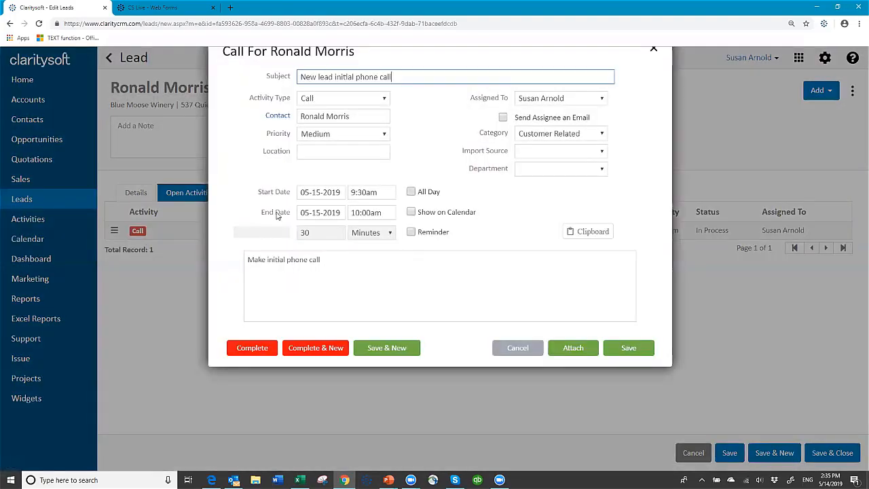
pyautogui.click(331, 261)
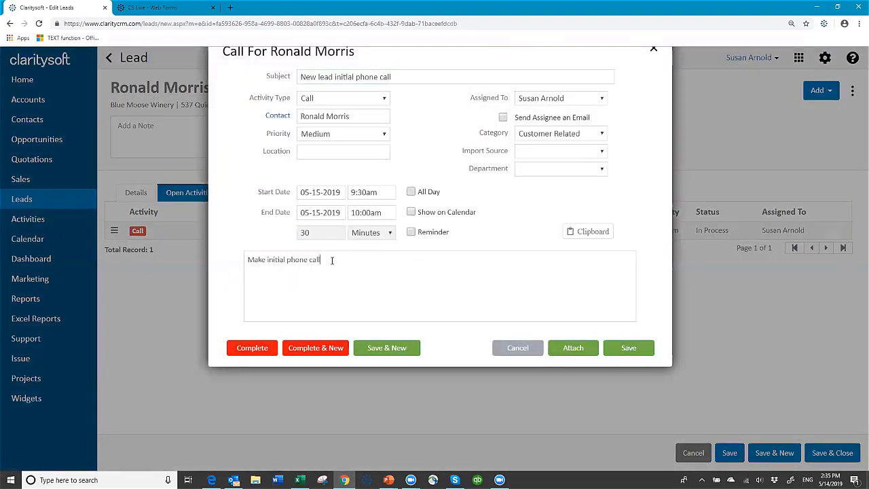
pyautogui.press('Return')
pyautogui.write('type notes from call')
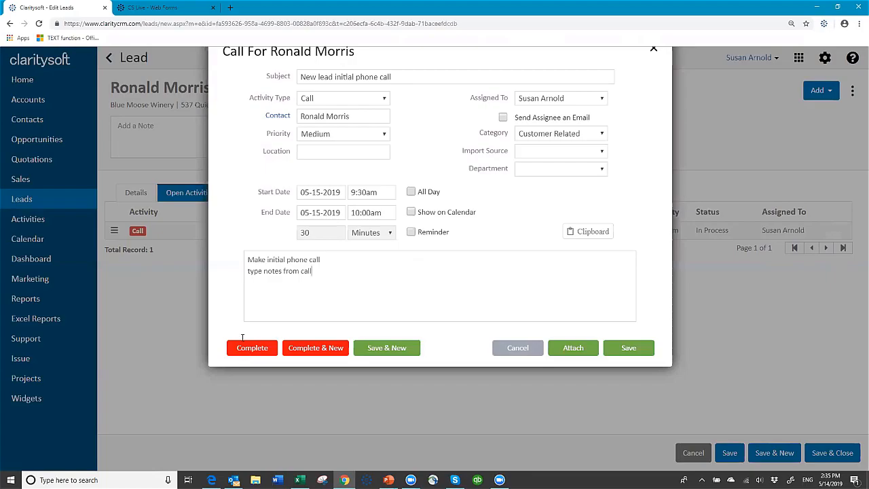
pyautogui.click(316, 348)
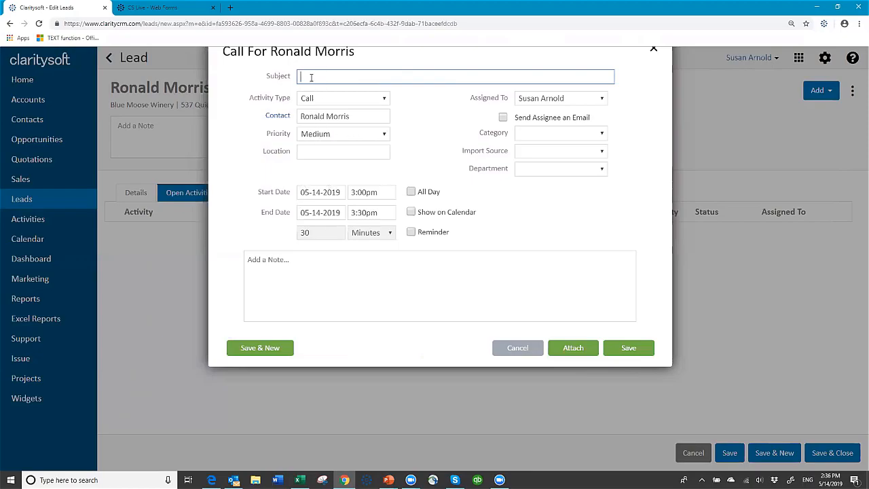
# Give the new activity the subject "SEcond lead call", keep the type Call, and schedule it to start 05-20-2019 at 10:30am
pyautogui.write('SEcond lead call')
pyautogui.click(383, 99)
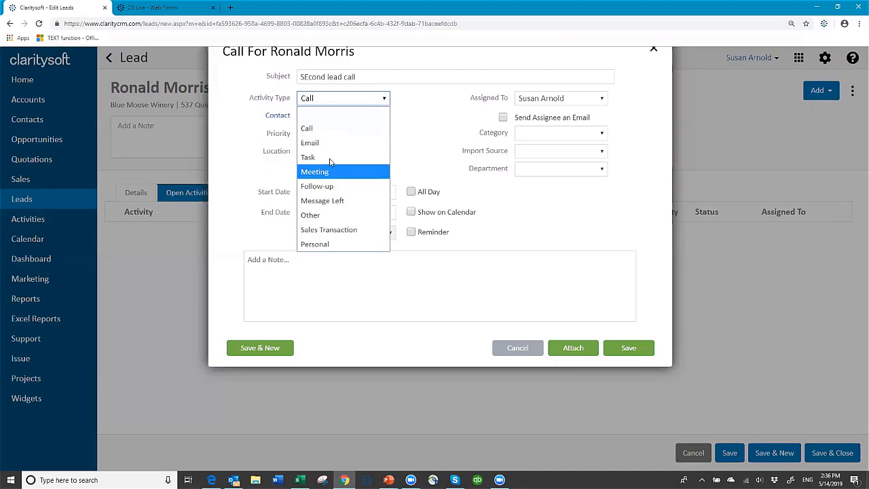
pyautogui.click(335, 103)
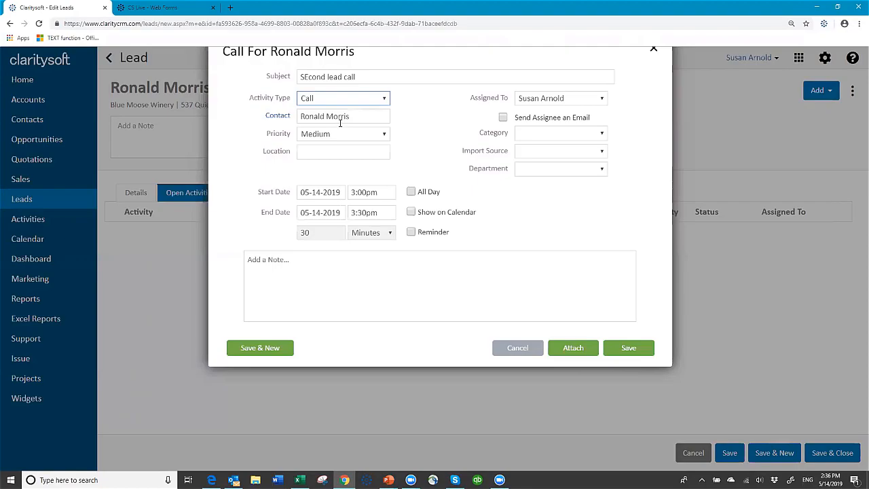
pyautogui.click(341, 192)
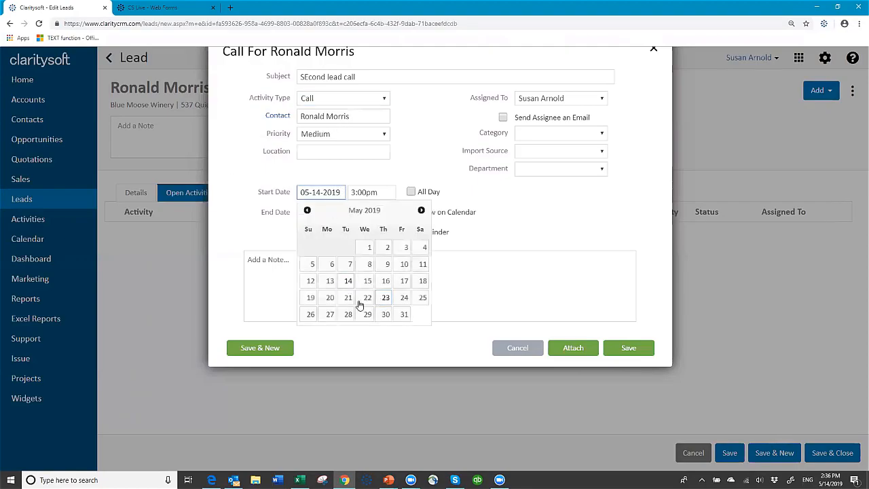
pyautogui.click(329, 300)
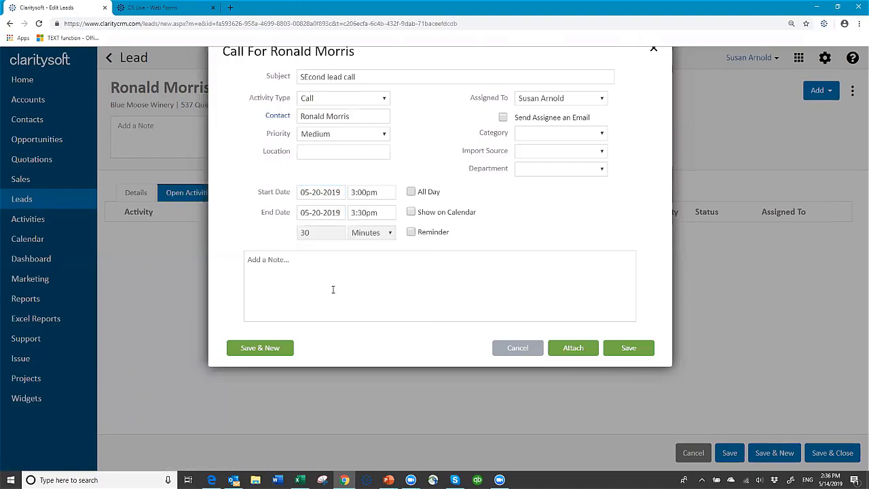
pyautogui.click(387, 195)
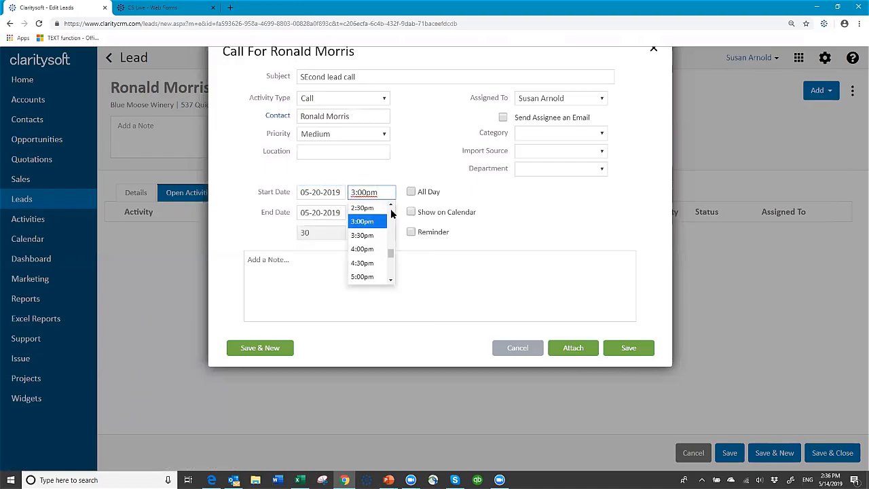
pyautogui.scroll(3, 382, 224)
pyautogui.click(367, 243)
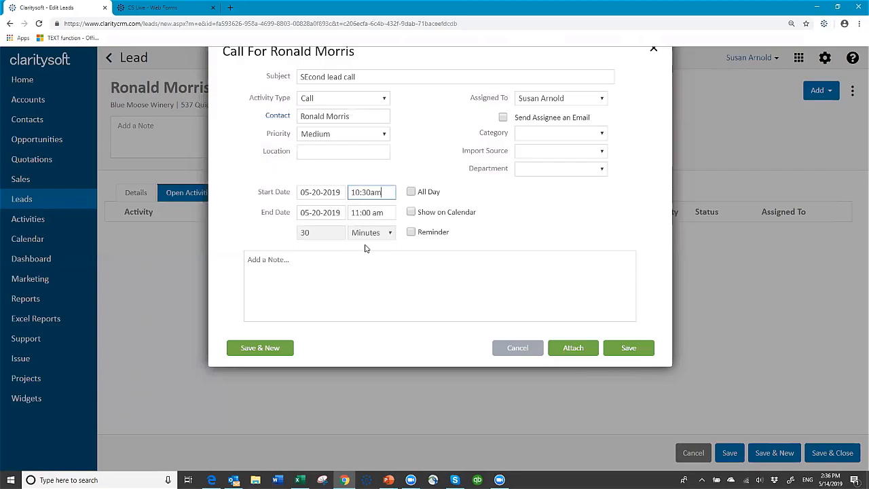
# Show the call on the calendar, add the note "prep notes", and save the activity
pyautogui.click(412, 213)
pyautogui.write('prep notes')
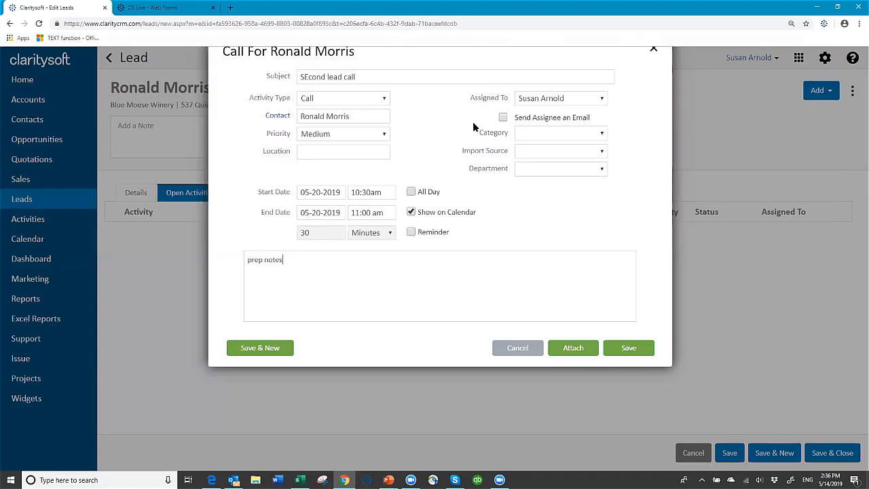
pyautogui.click(626, 349)
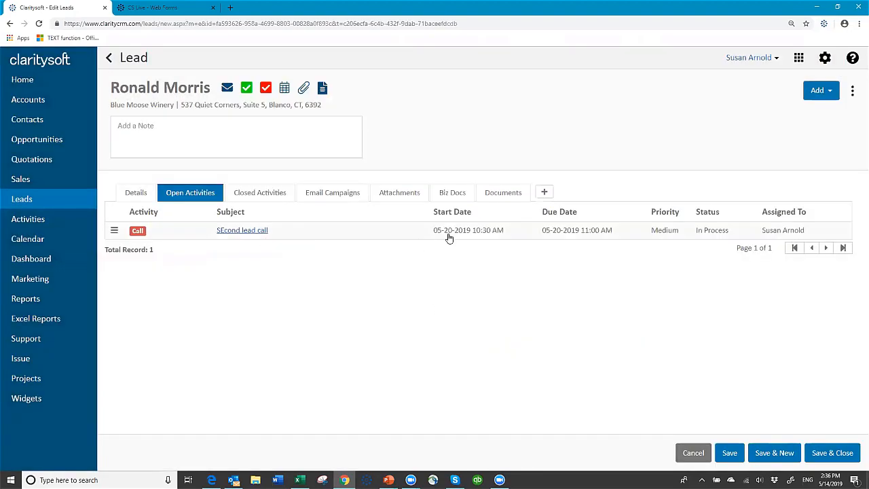
# Review the lead's closed activities and its details, and save and close the record
pyautogui.click(271, 195)
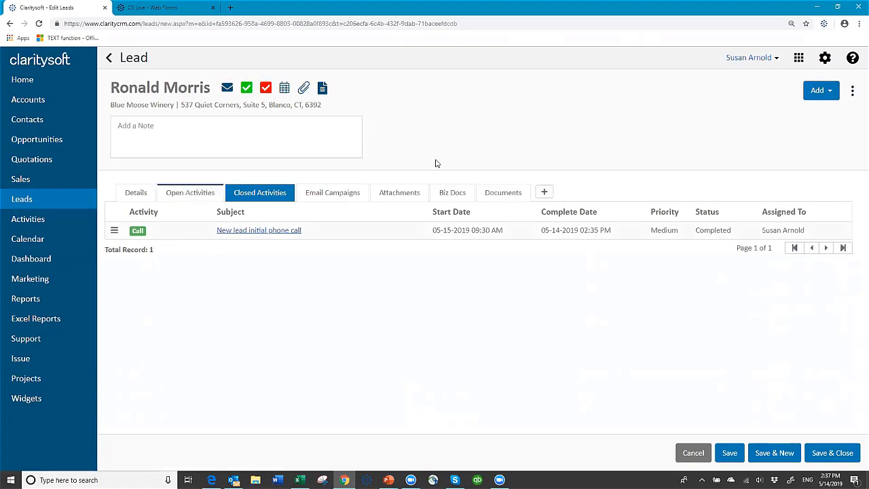
pyautogui.click(136, 195)
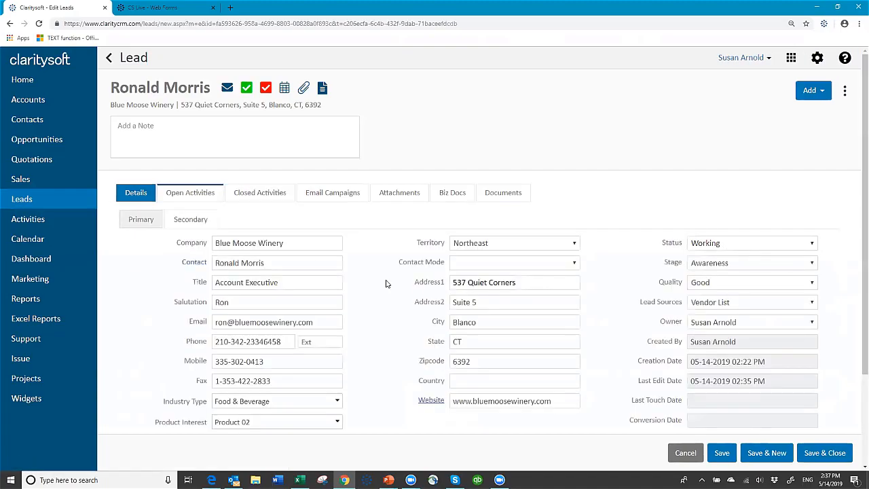
pyautogui.click(258, 242)
pyautogui.click(827, 455)
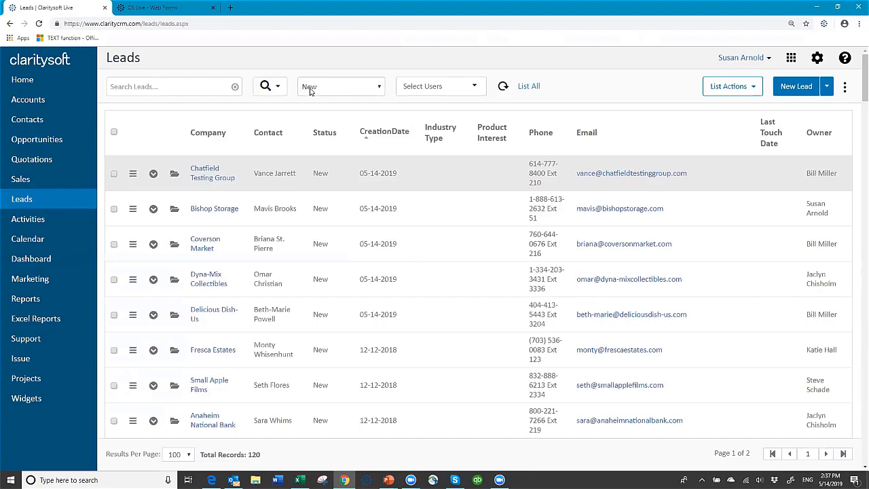
# Filter the leads list to Working leads and collapse the activities under Blue Moose Winery
pyautogui.click(378, 88)
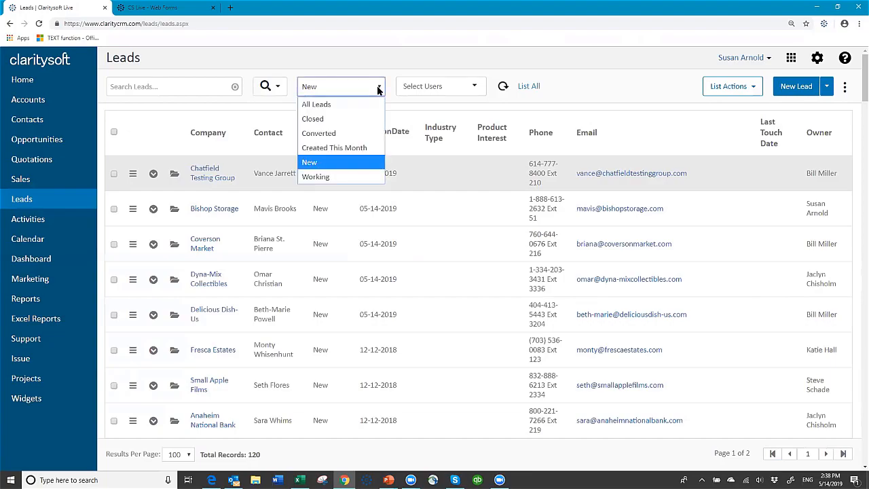
pyautogui.click(346, 178)
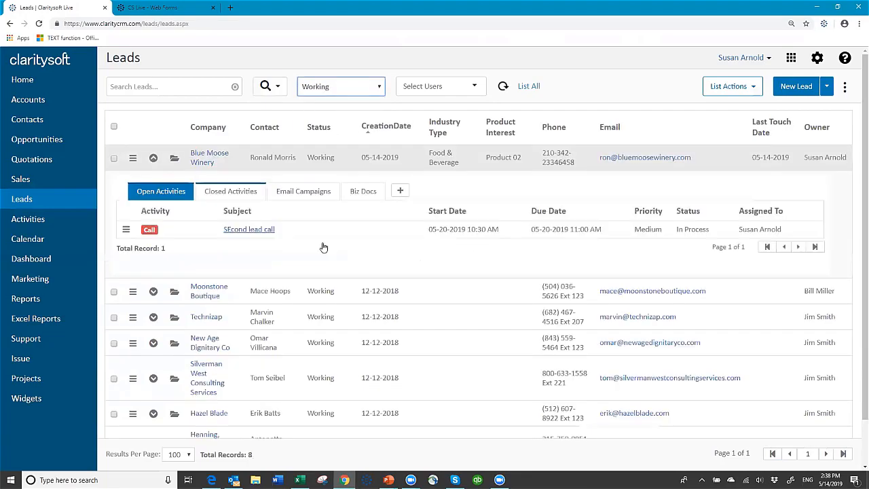
pyautogui.click(154, 161)
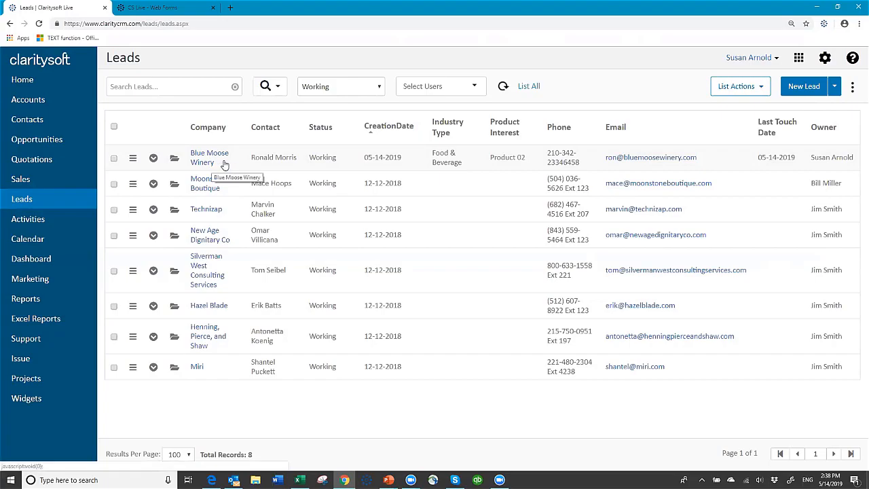
# Filter the list to New leads and select the five leads created on 05-14-2019
pyautogui.click(377, 89)
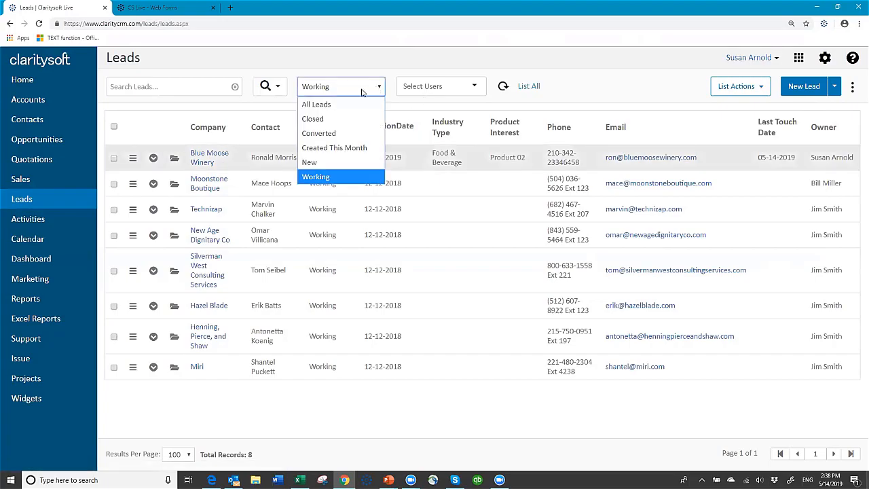
pyautogui.click(331, 164)
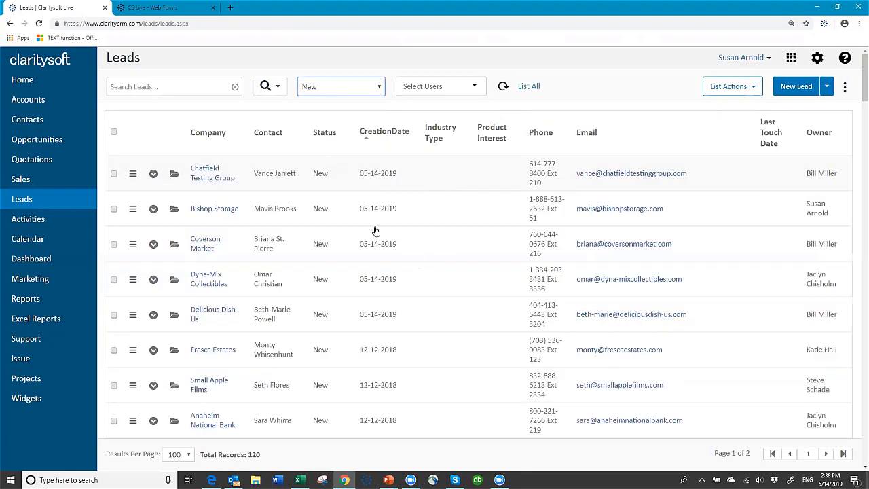
pyautogui.click(113, 174)
pyautogui.click(113, 209)
pyautogui.click(113, 245)
pyautogui.click(114, 280)
pyautogui.click(114, 314)
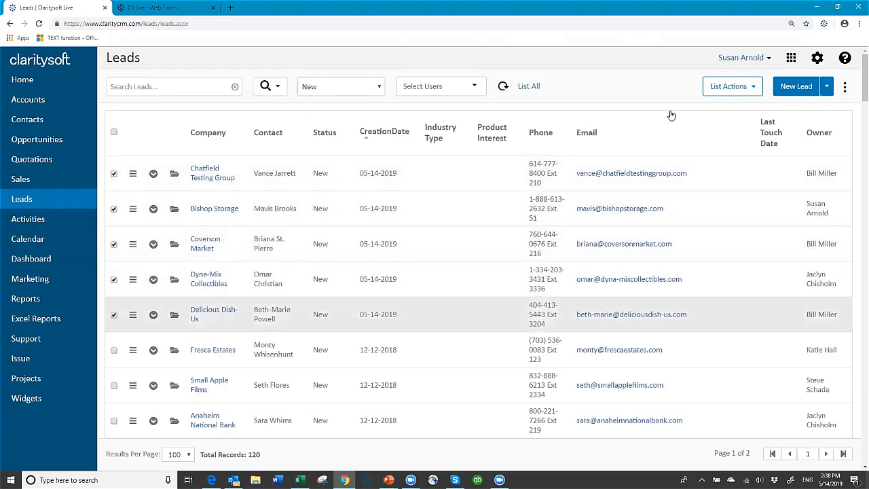
# Group edit the selected leads to set their Status to Working
pyautogui.click(753, 88)
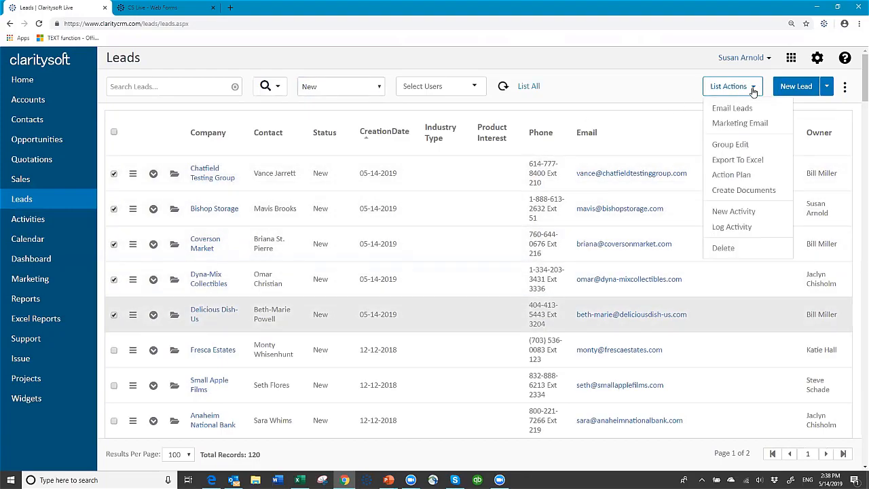
pyautogui.click(731, 146)
pyautogui.click(502, 294)
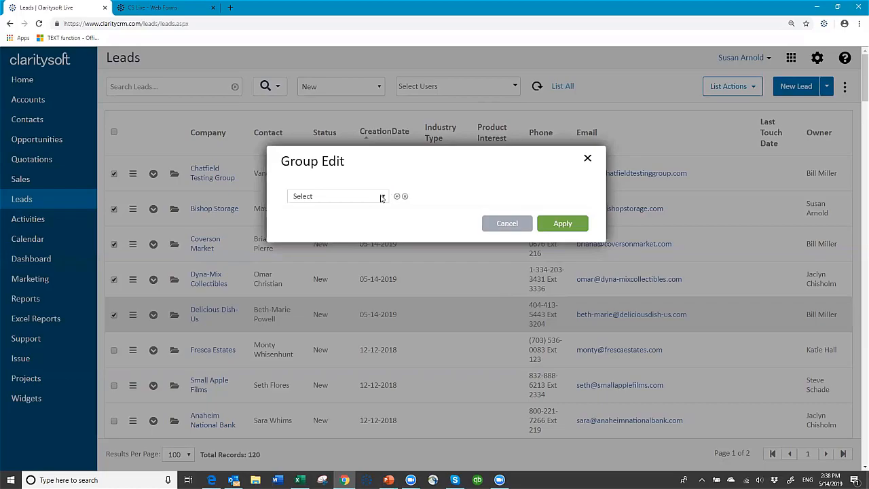
pyautogui.click(384, 197)
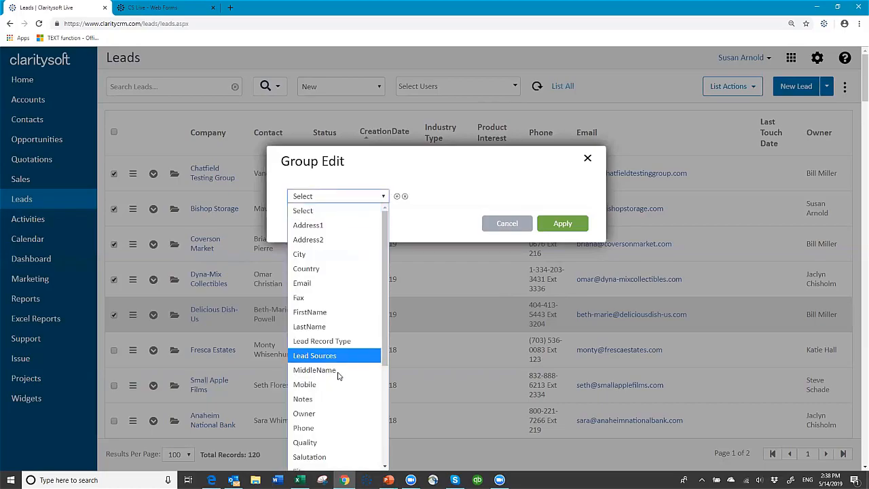
pyautogui.scroll(-3, 340, 377)
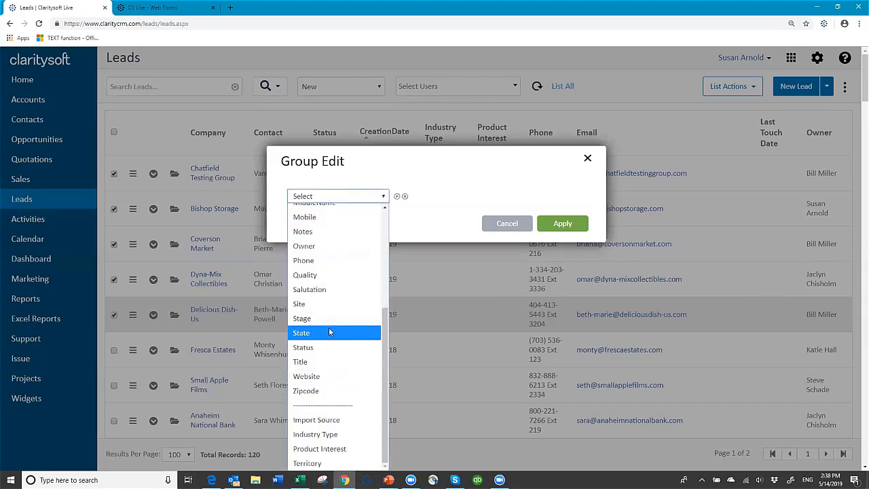
pyautogui.click(332, 346)
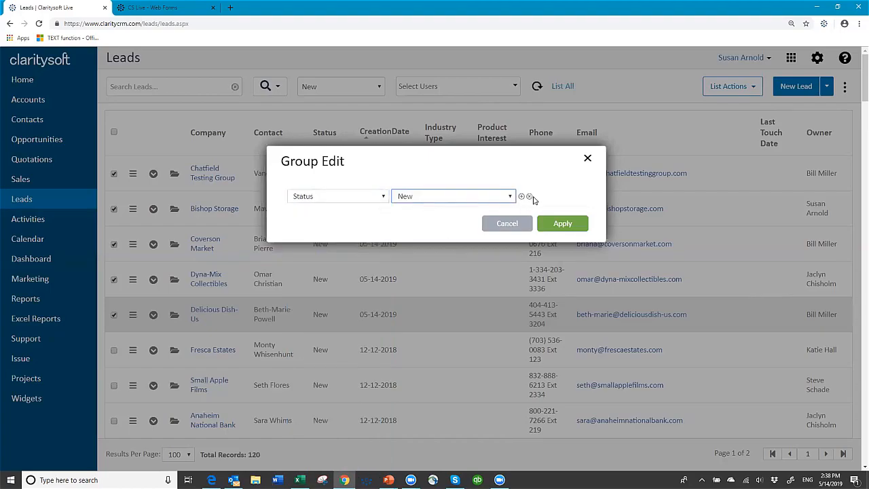
pyautogui.click(511, 197)
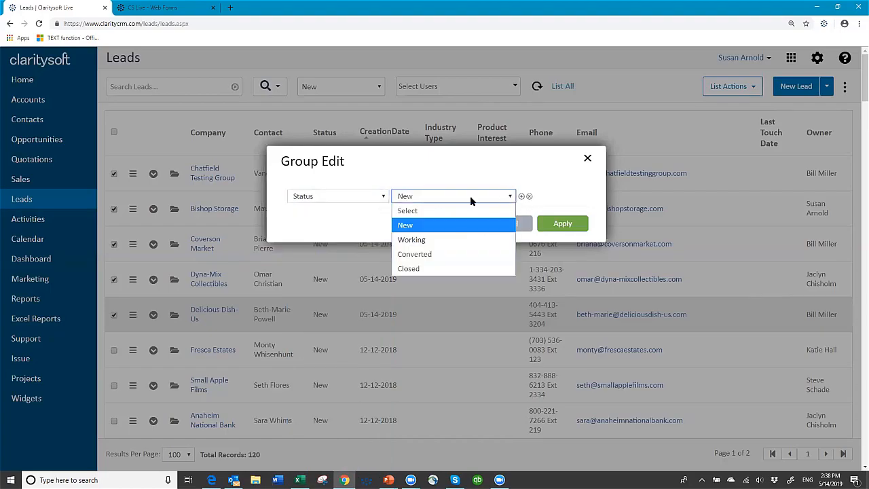
pyautogui.click(429, 242)
pyautogui.click(551, 226)
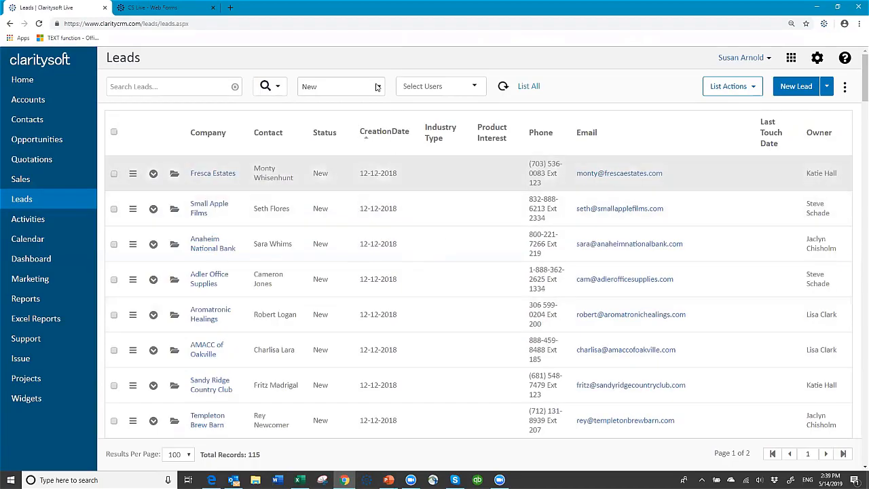
# List the Working leads, review the details of the Blue Moose Winery lead, and save and close its record
pyautogui.click(378, 91)
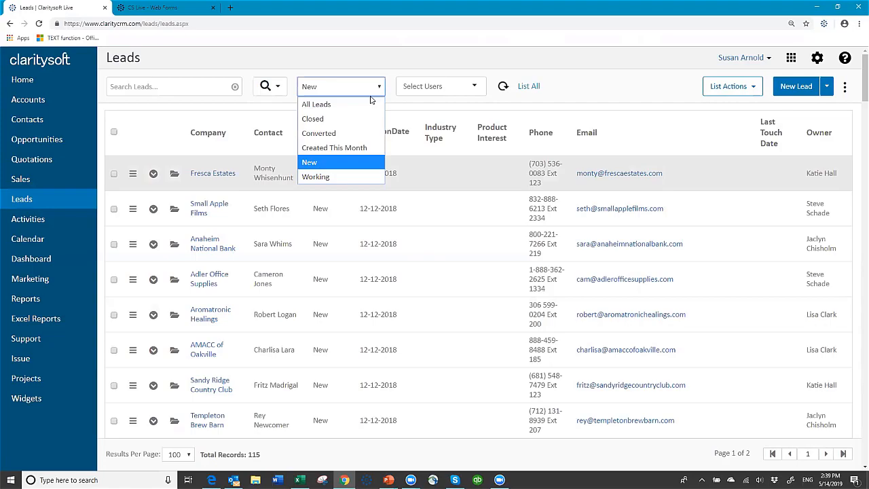
pyautogui.click(354, 177)
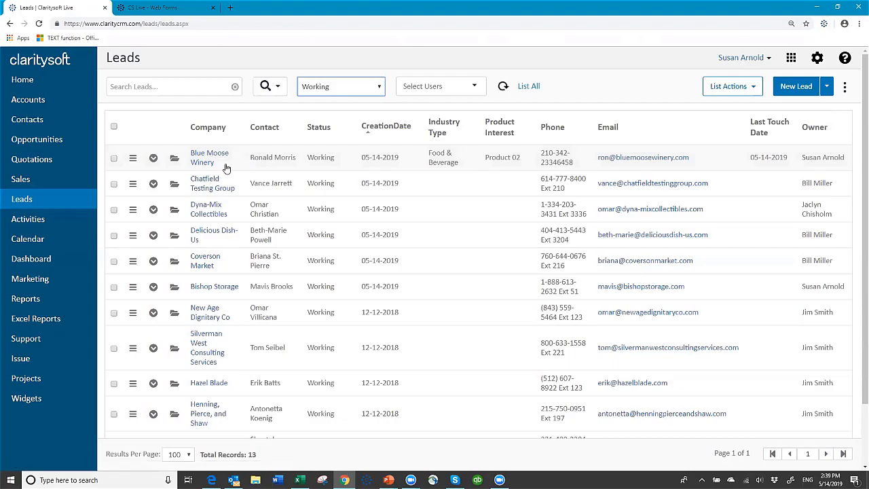
pyautogui.click(175, 159)
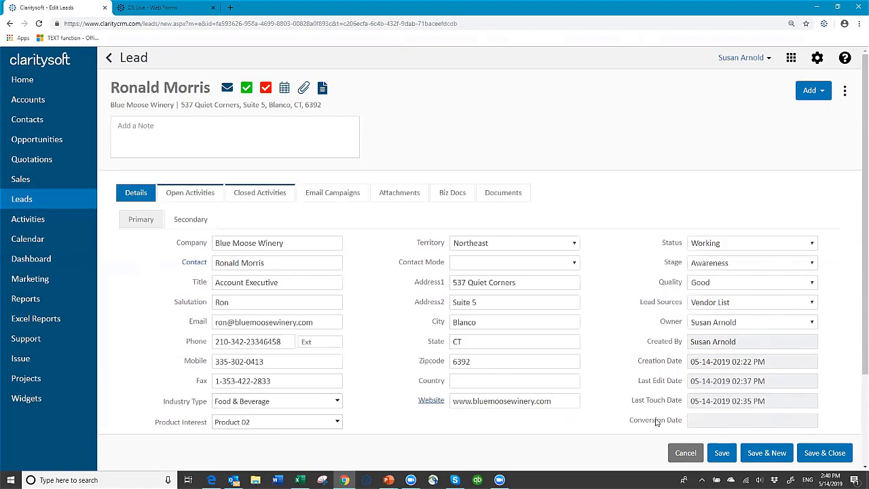
pyautogui.scroll(-1, 574, 380)
pyautogui.scroll(-2, 574, 378)
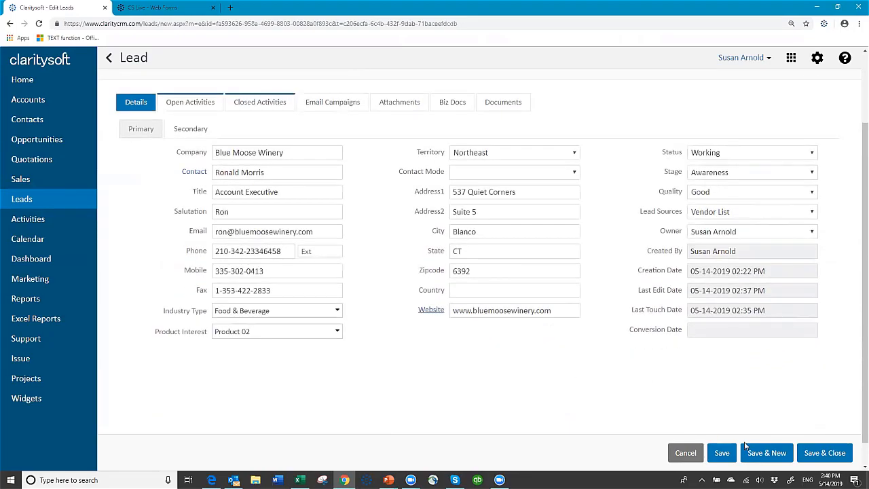
pyautogui.click(824, 453)
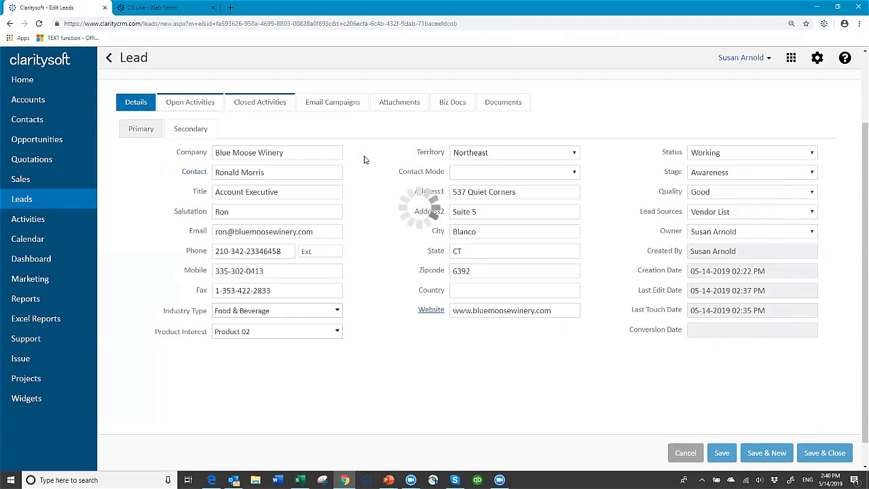
# Open the custom fields settings for leads and find the Industry Type field
pyautogui.click(817, 59)
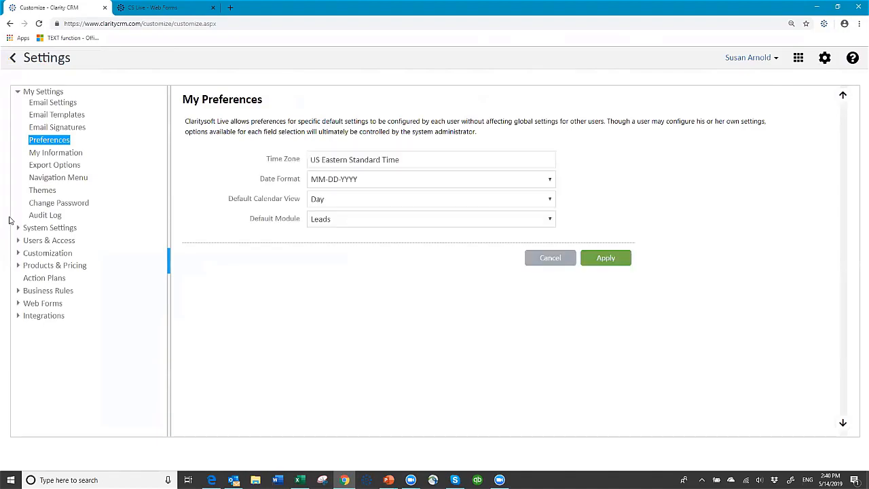
pyautogui.click(45, 253)
pyautogui.click(38, 278)
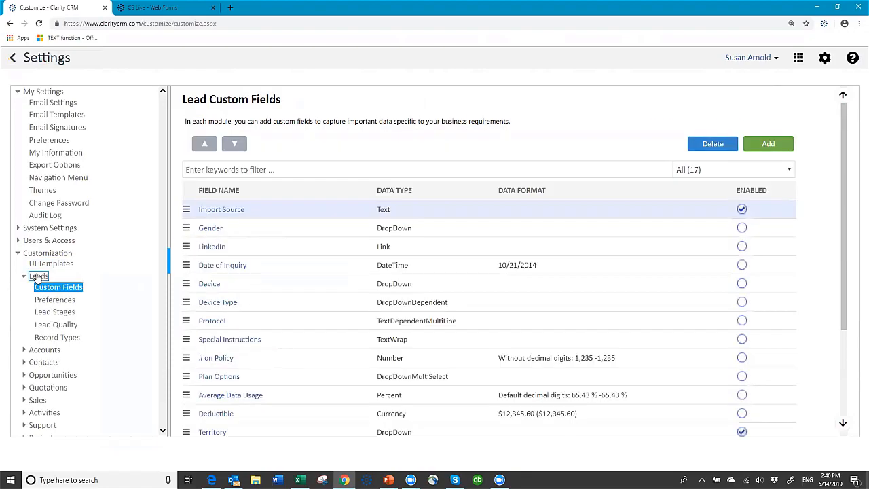
pyautogui.scroll(-3, 281, 331)
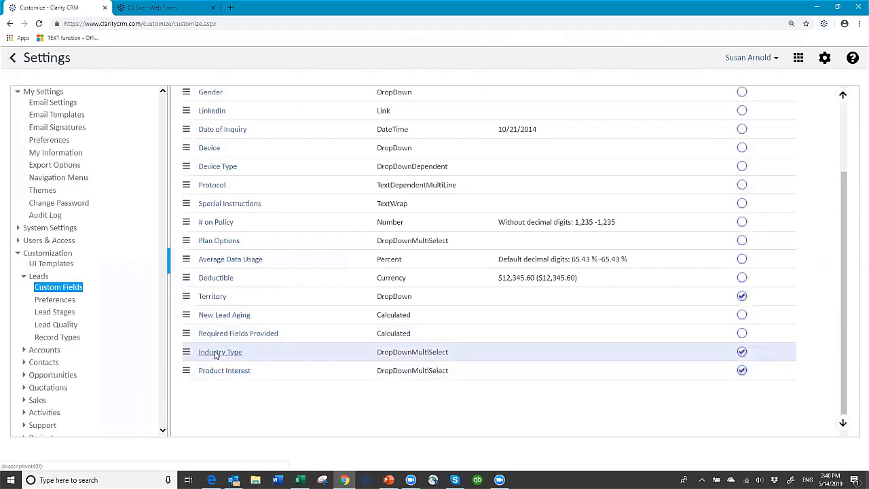
# Copy all drop-down values of the Industry Type lead field and leave the field without saving
pyautogui.click(216, 352)
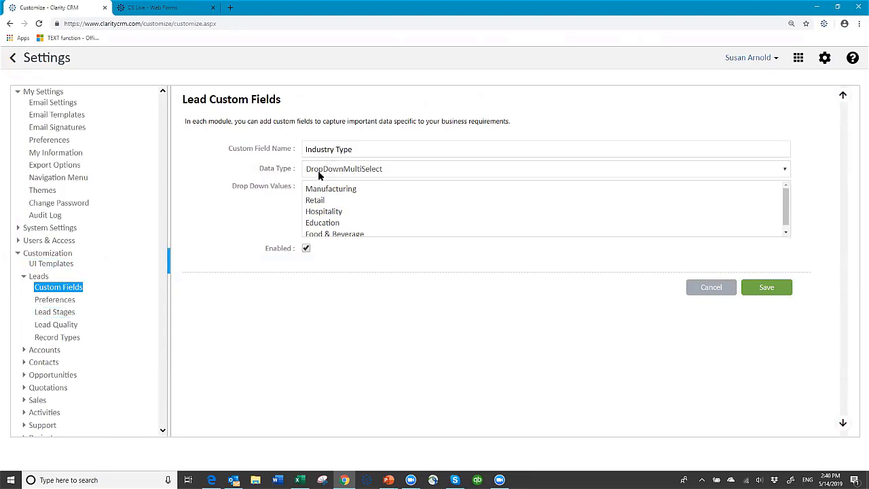
pyautogui.moveTo(306, 189); pyautogui.dragTo(400, 252)
pyautogui.hotkey('ctrl', 'c')
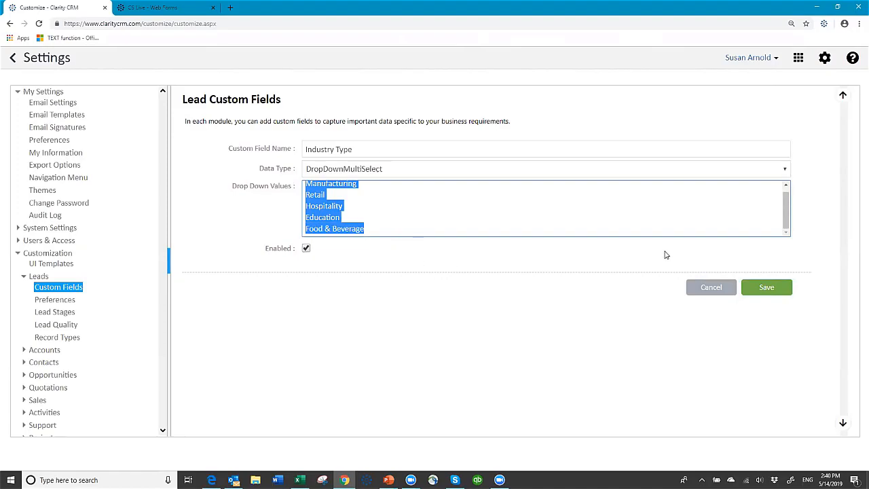
pyautogui.click(720, 294)
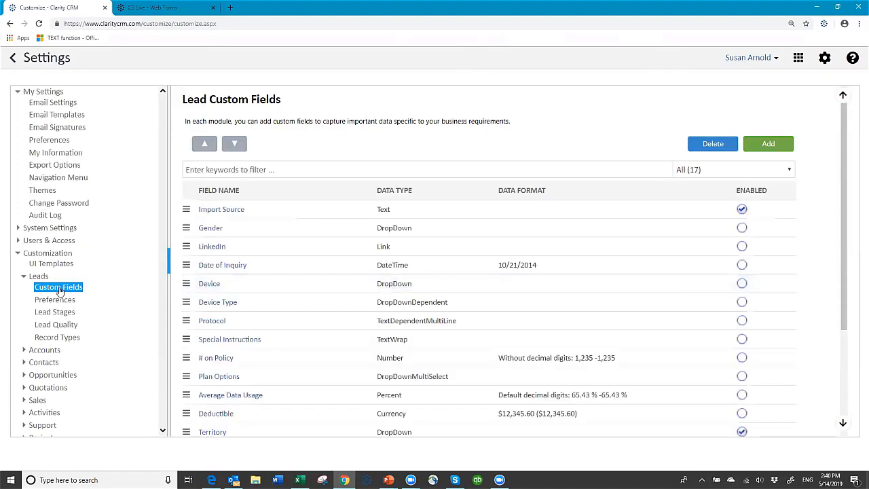
# Add an account custom field named Industry Type with data type DropDownMultiSelect, paste the copied drop-down values, and save it
pyautogui.click(42, 350)
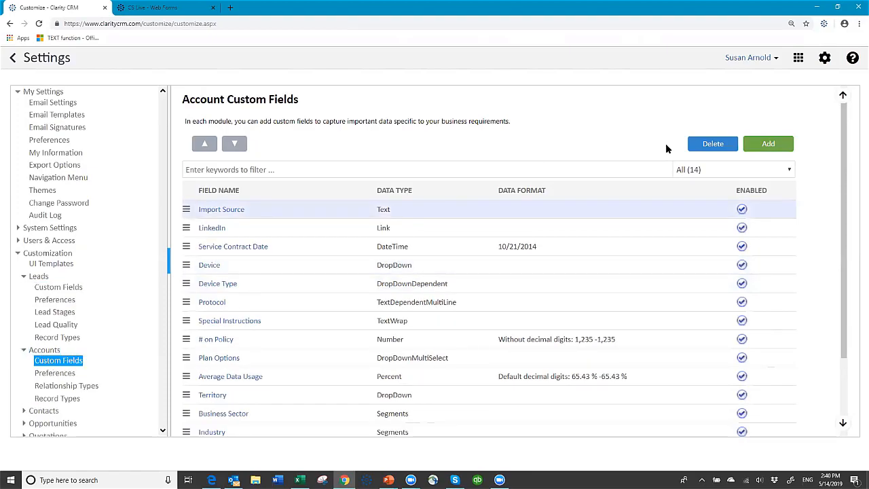
pyautogui.click(769, 143)
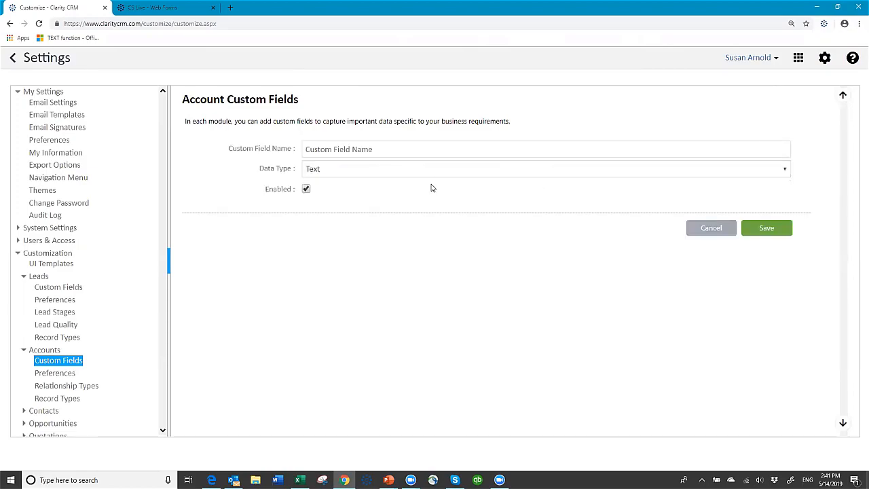
pyautogui.click(319, 143)
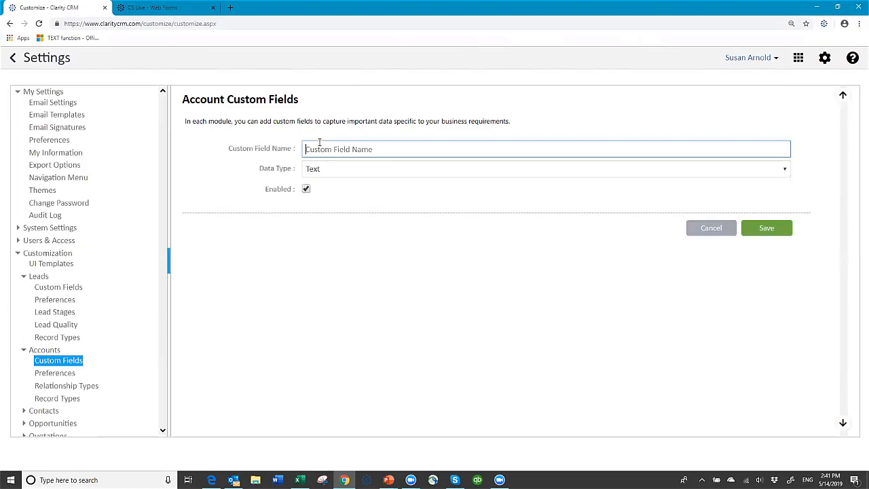
pyautogui.write('Industry Type')
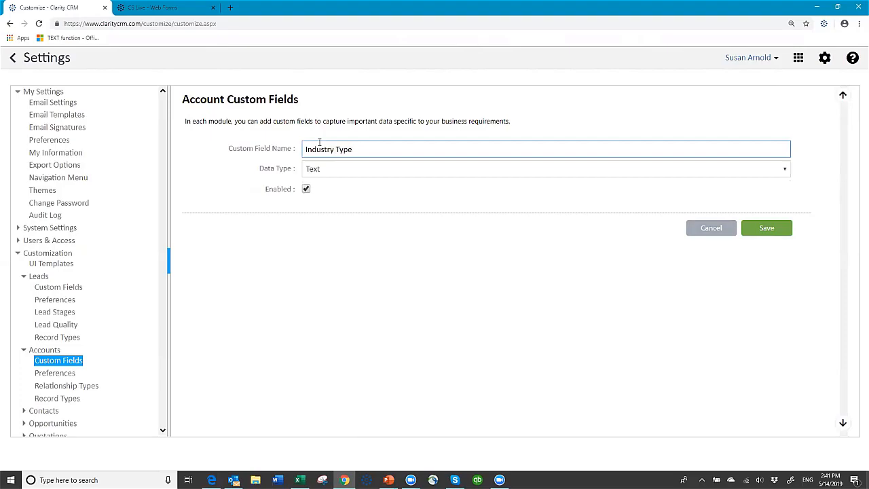
pyautogui.press('Tab')
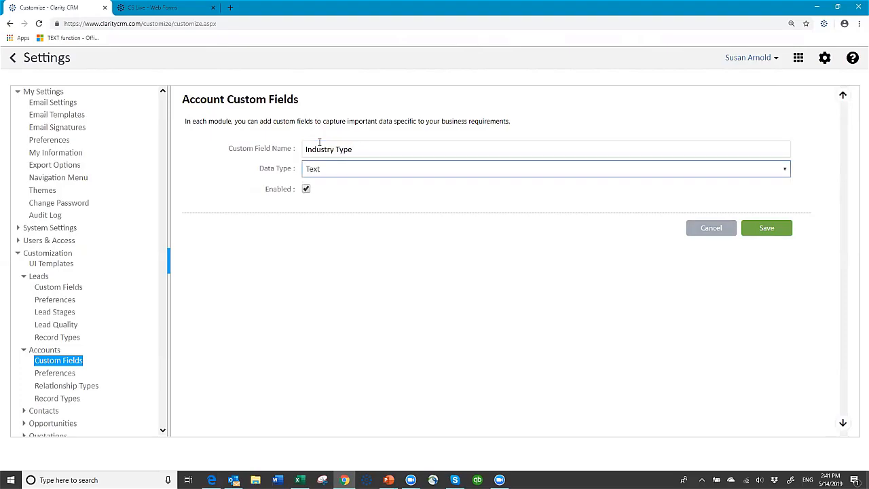
pyautogui.click(334, 169)
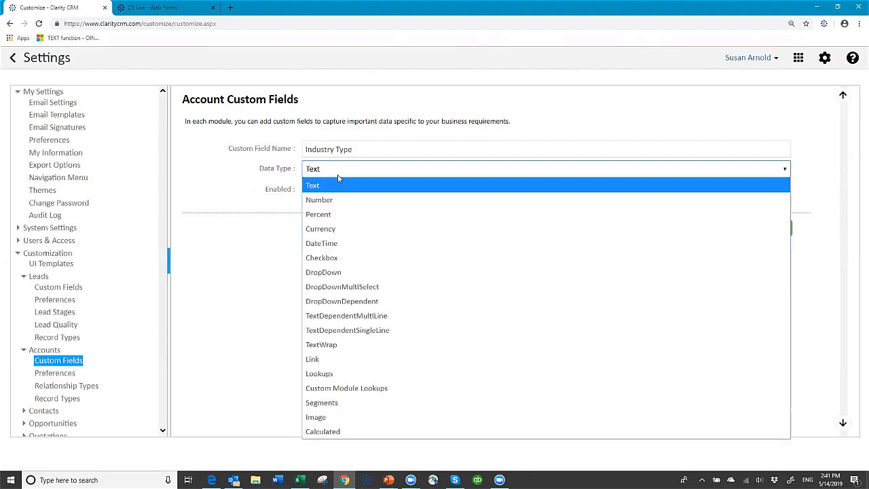
pyautogui.click(357, 279)
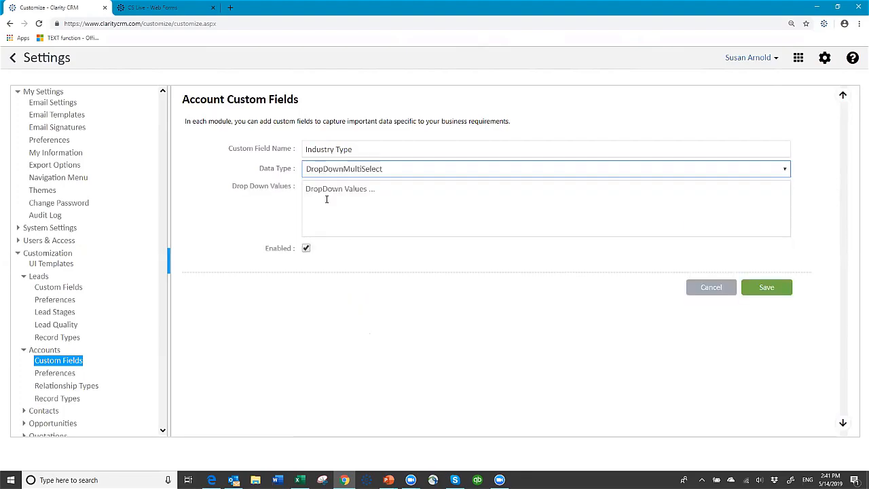
pyautogui.click(318, 188)
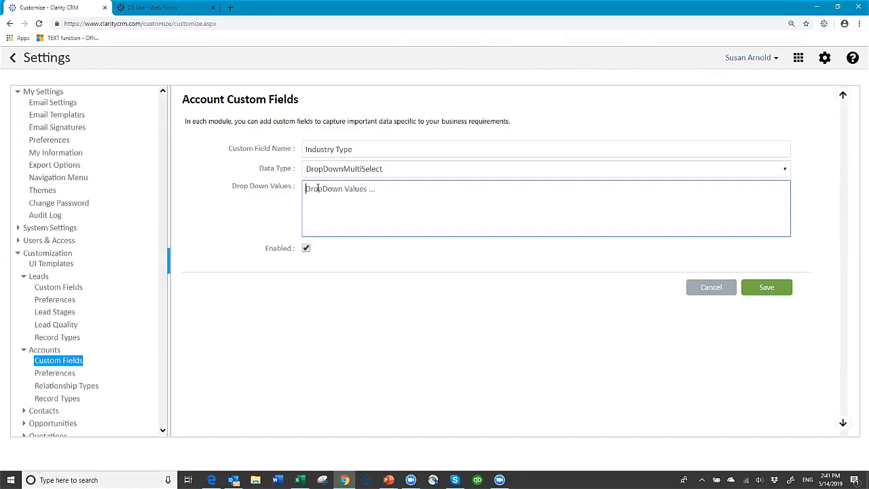
pyautogui.hotkey('ctrl', 'v')
pyautogui.click(767, 289)
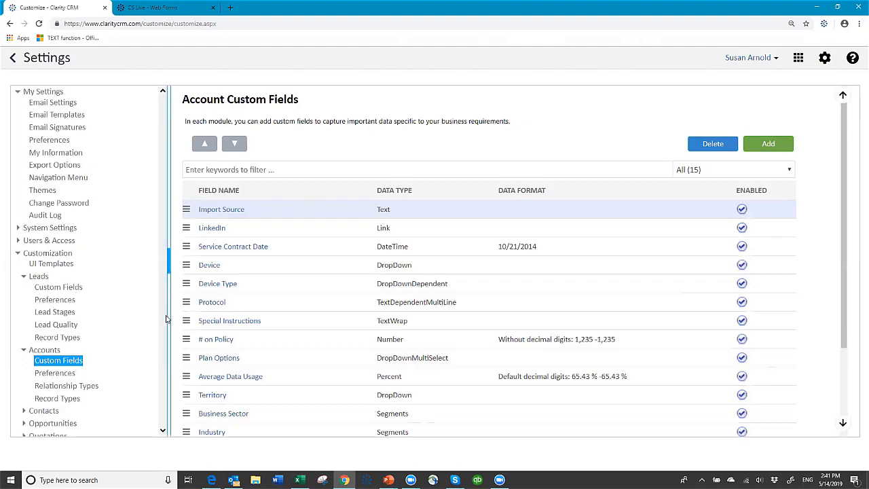
# Add an opportunity custom field named Industry Type as DropDownMultiSelect with the same copied drop-down values and save it
pyautogui.moveTo(169, 343); pyautogui.dragTo(153, 447)
pyautogui.click(49, 423)
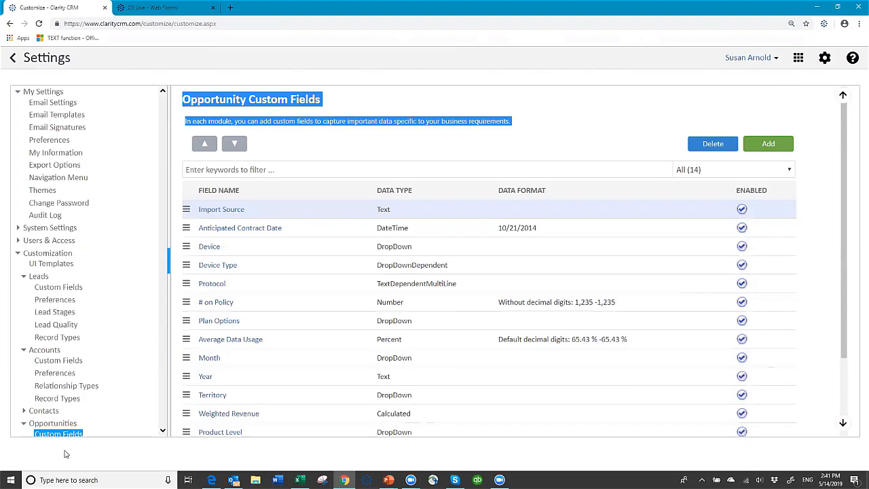
pyautogui.scroll(-2, 136, 390)
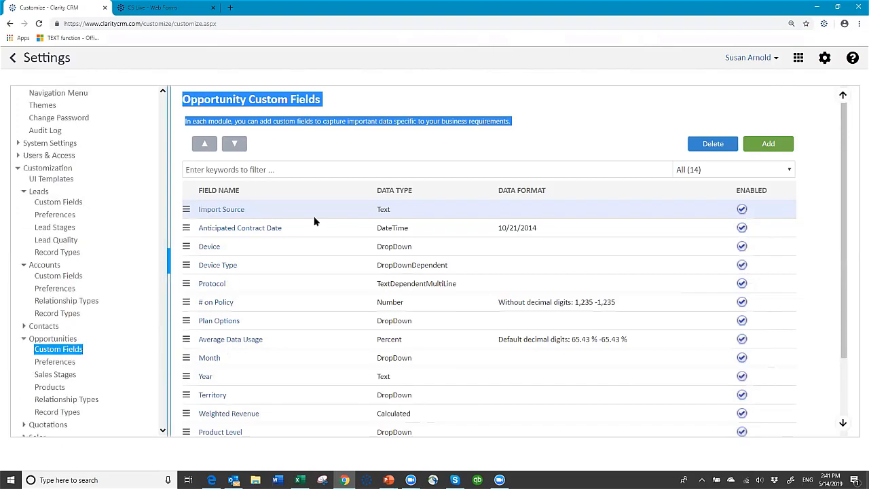
pyautogui.click(766, 145)
pyautogui.write('Industry Type')
pyautogui.click(321, 172)
pyautogui.click(349, 286)
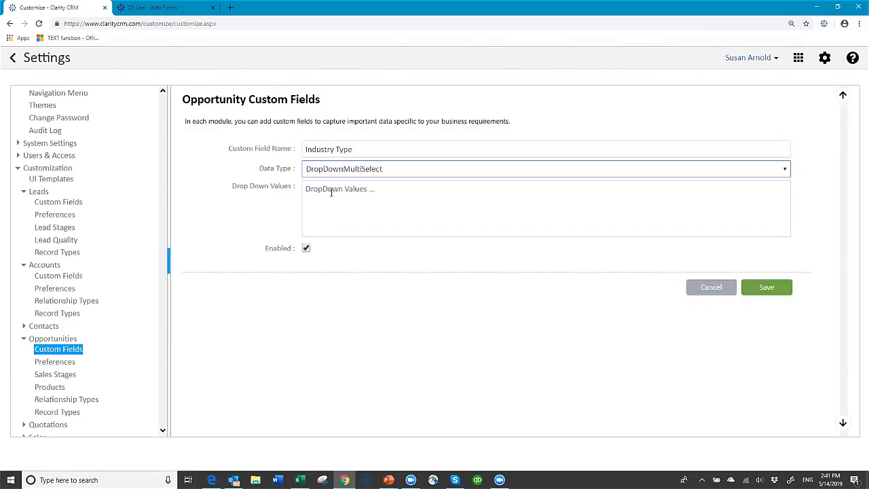
pyautogui.click(325, 187)
pyautogui.hotkey('ctrl', 'v')
pyautogui.click(766, 287)
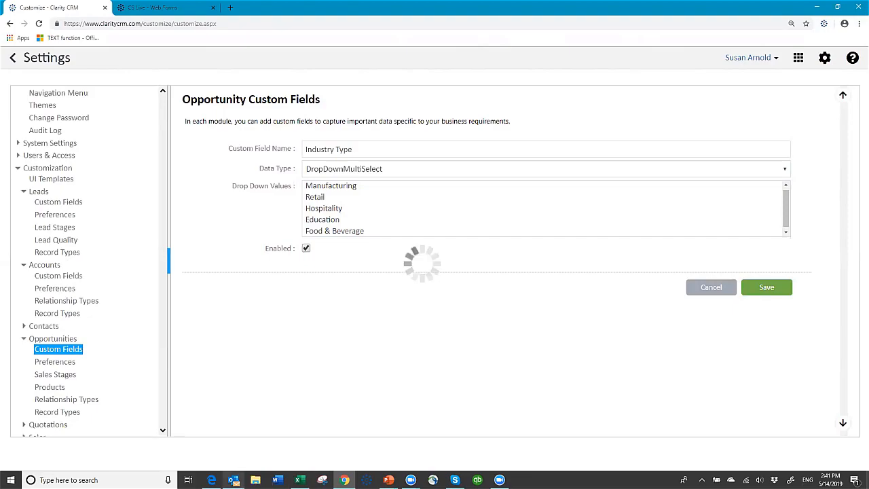
pyautogui.moveTo(234, 480)
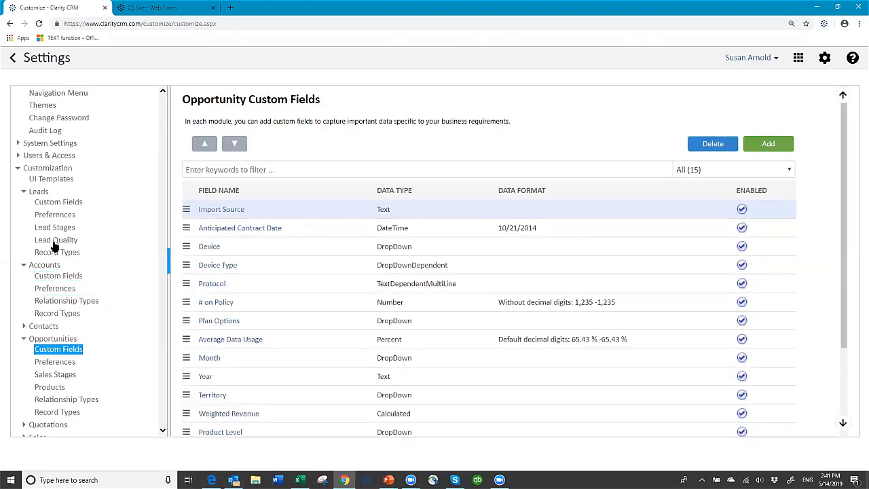
# In the Account UI Template for the All profile, place the Industry Type field in primary column 1 and save the layout
pyautogui.click(63, 179)
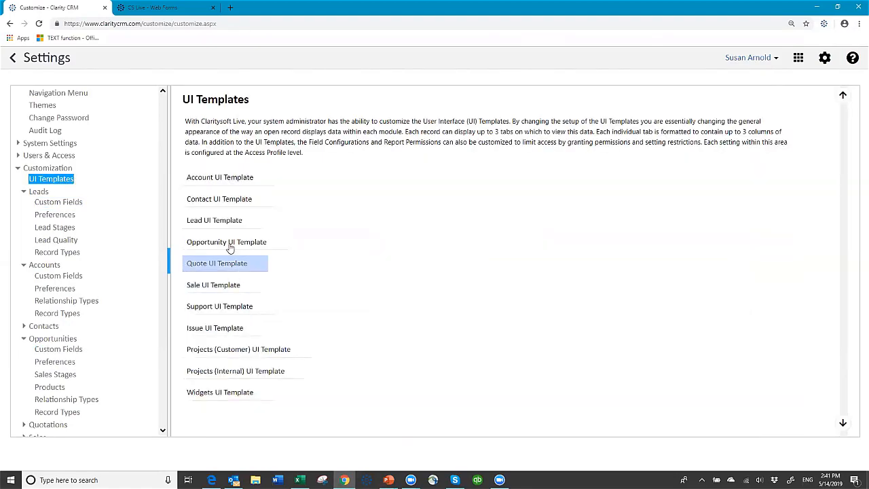
pyautogui.click(214, 181)
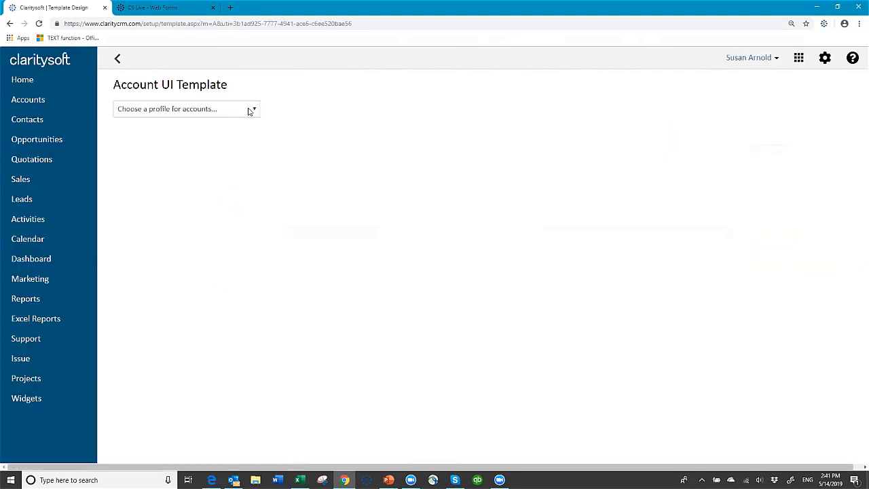
pyautogui.click(250, 110)
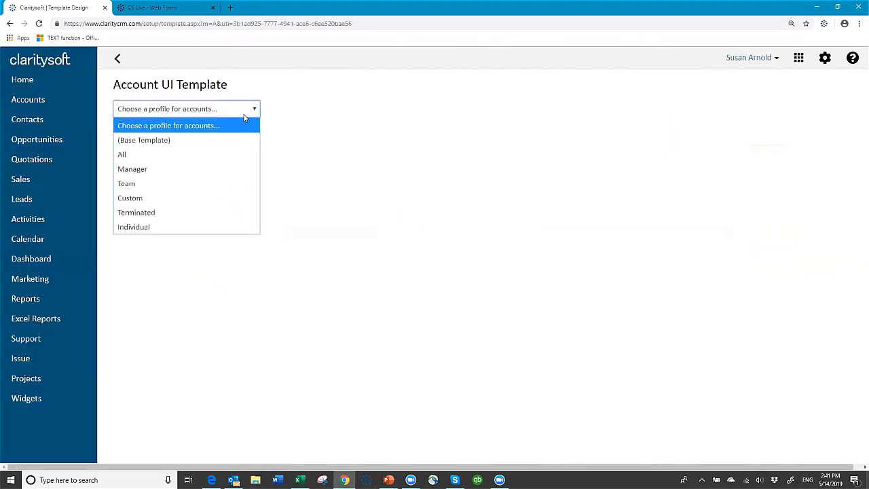
pyautogui.click(189, 154)
pyautogui.moveTo(184, 187); pyautogui.dragTo(136, 190)
pyautogui.click(408, 113)
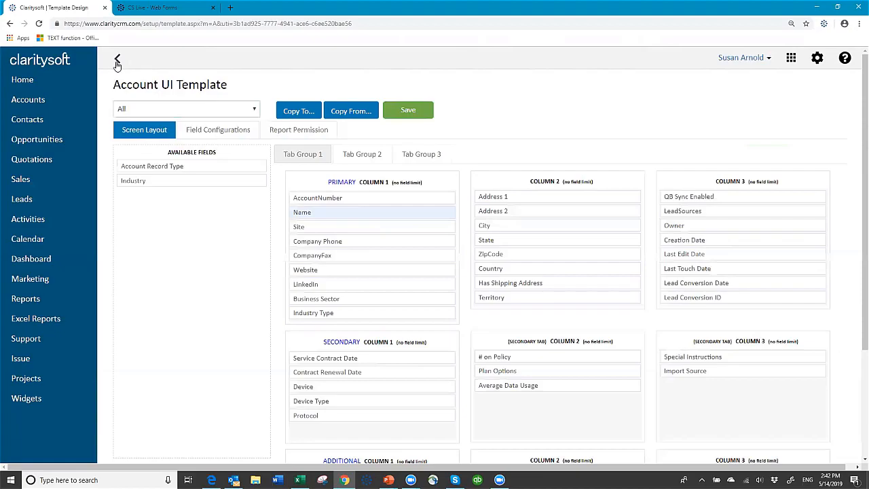
# In the Opportunity UI Template for the All profile, place Industry Type at the end of primary column 1 and save the layout
pyautogui.click(116, 60)
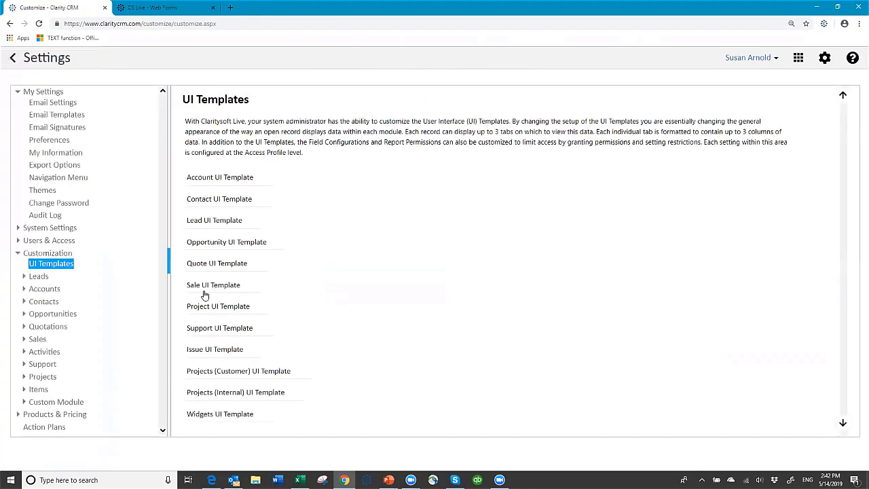
pyautogui.click(211, 245)
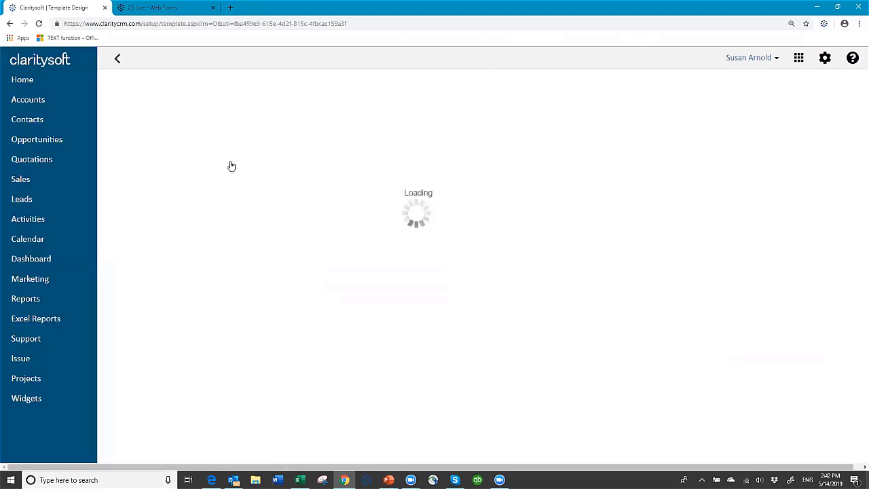
pyautogui.click(251, 110)
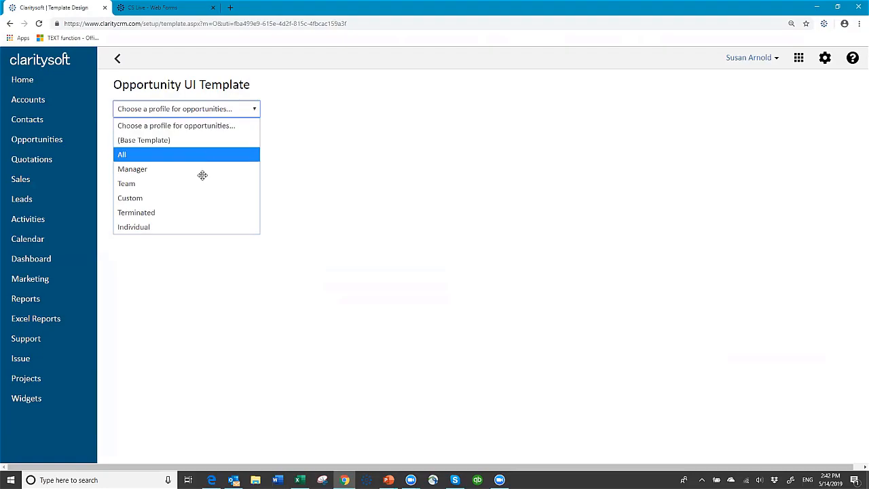
pyautogui.click(203, 155)
pyautogui.moveTo(186, 181); pyautogui.dragTo(354, 341)
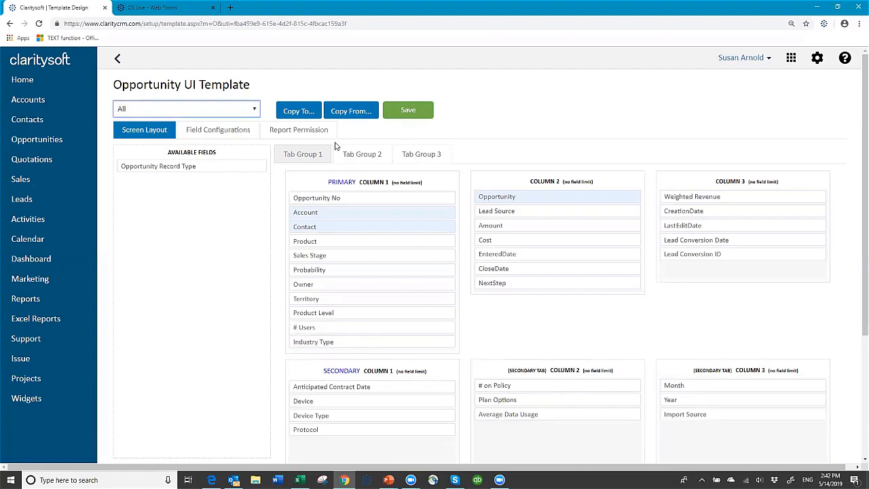
pyautogui.click(412, 111)
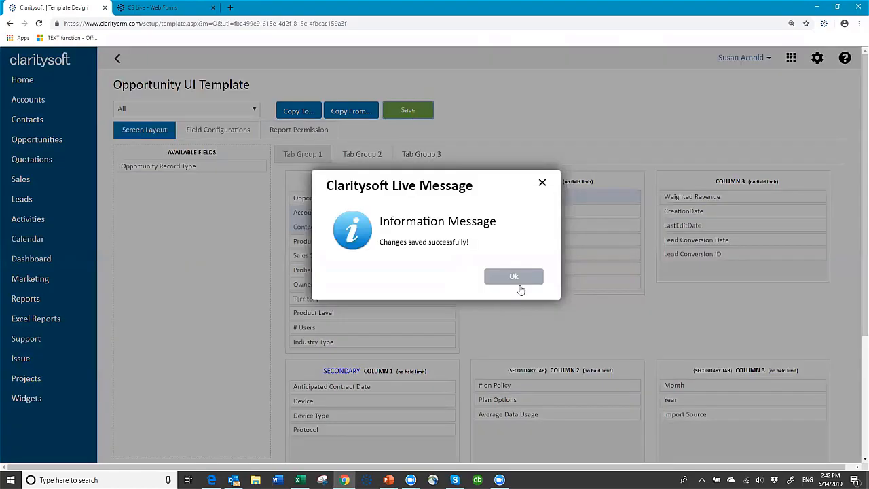
pyautogui.click(513, 277)
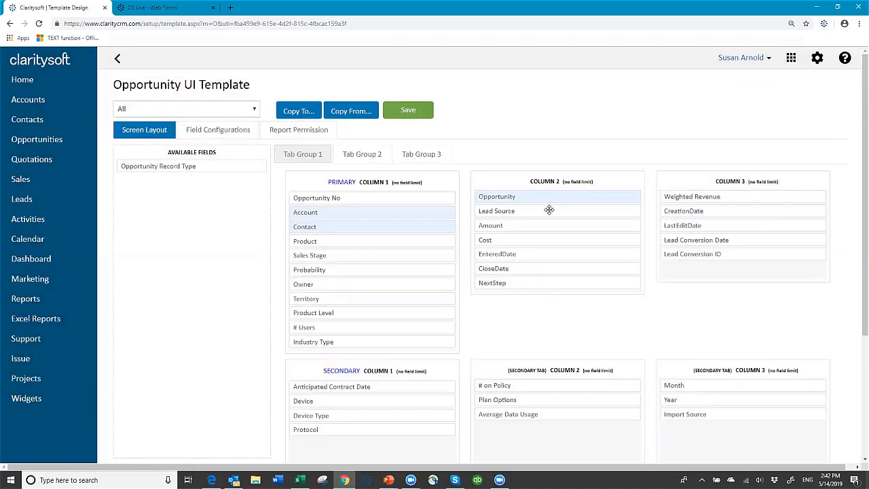
# Convert the A Grape Time Winery lead in the New leads list to an account and contact, creating an opportunity and assigning the signed-in user
pyautogui.click(765, 59)
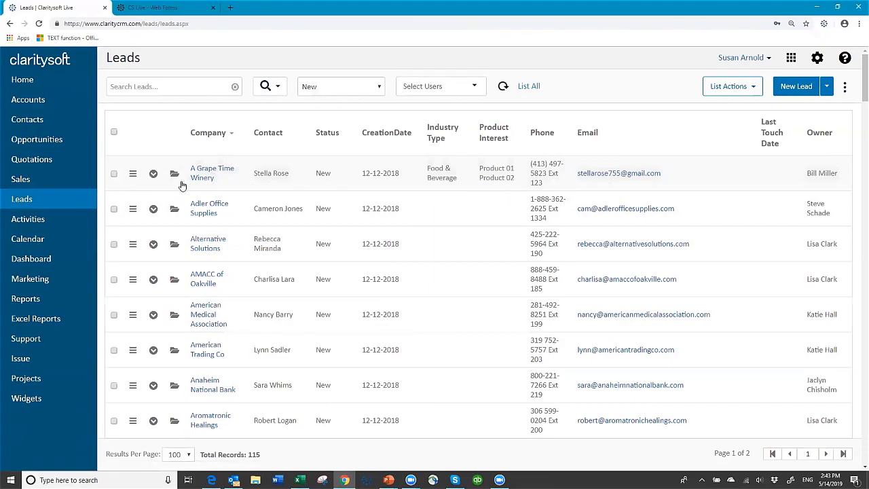
pyautogui.click(133, 175)
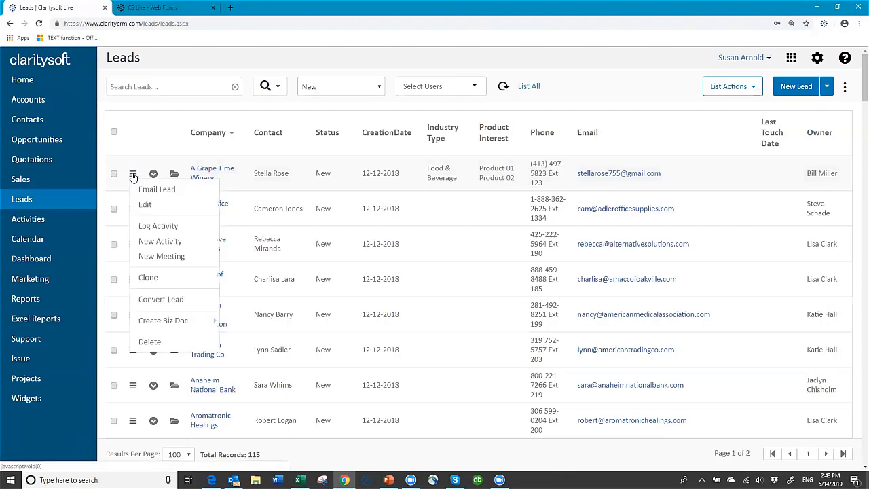
pyautogui.click(174, 299)
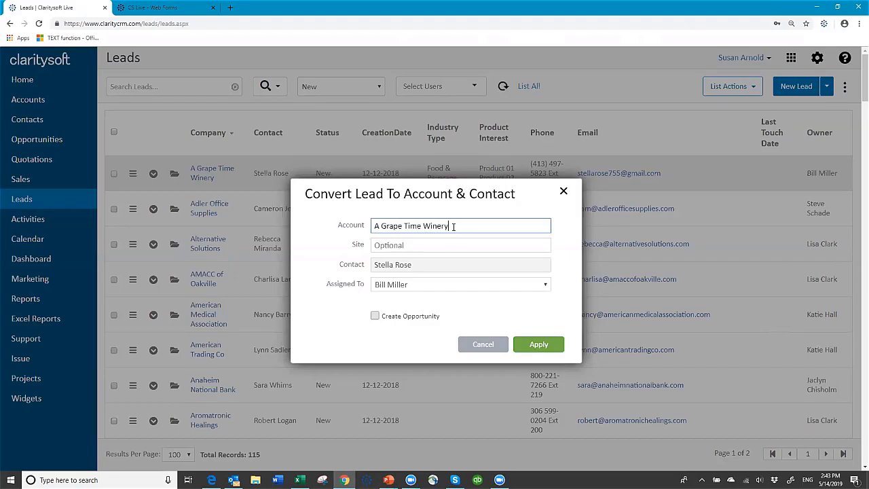
pyautogui.click(382, 248)
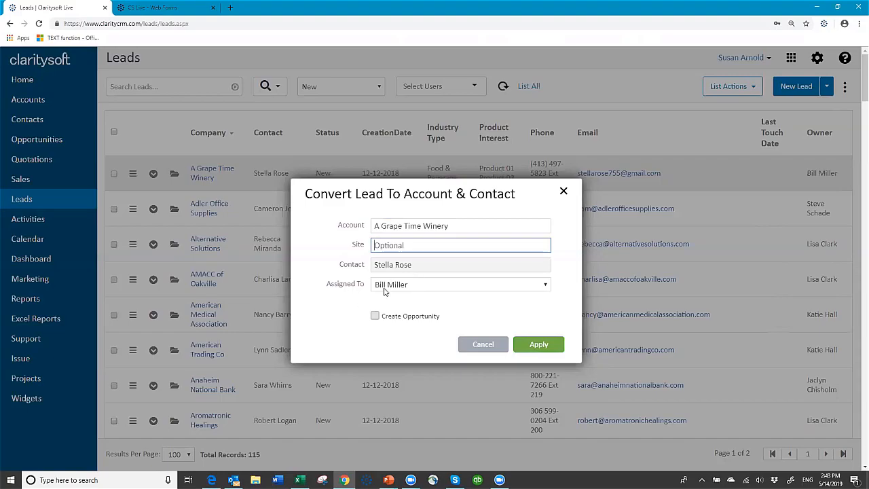
pyautogui.click(545, 285)
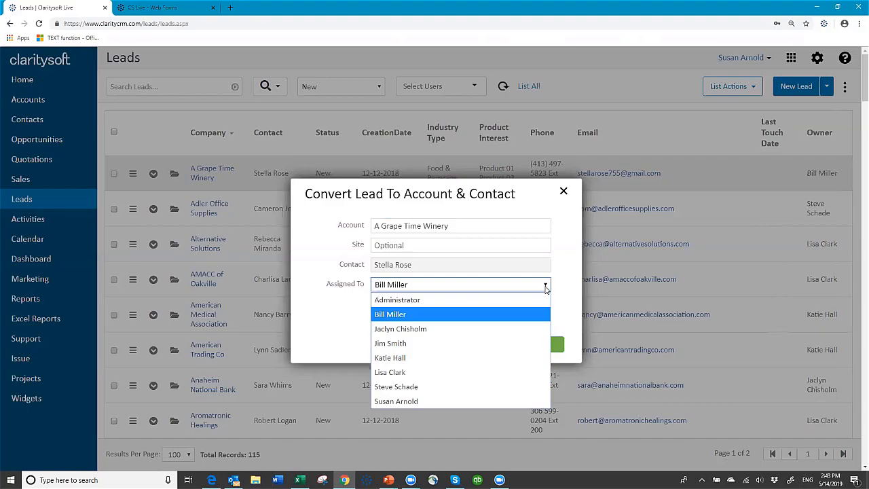
pyautogui.click(432, 286)
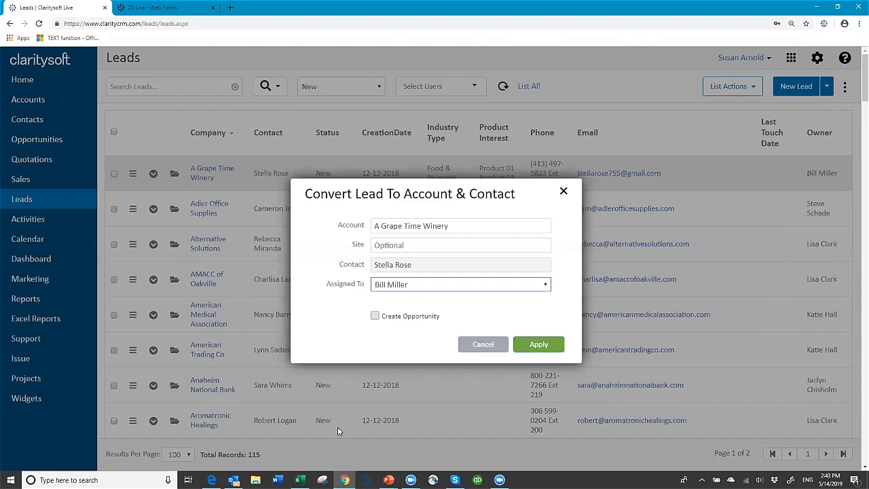
pyautogui.click(375, 316)
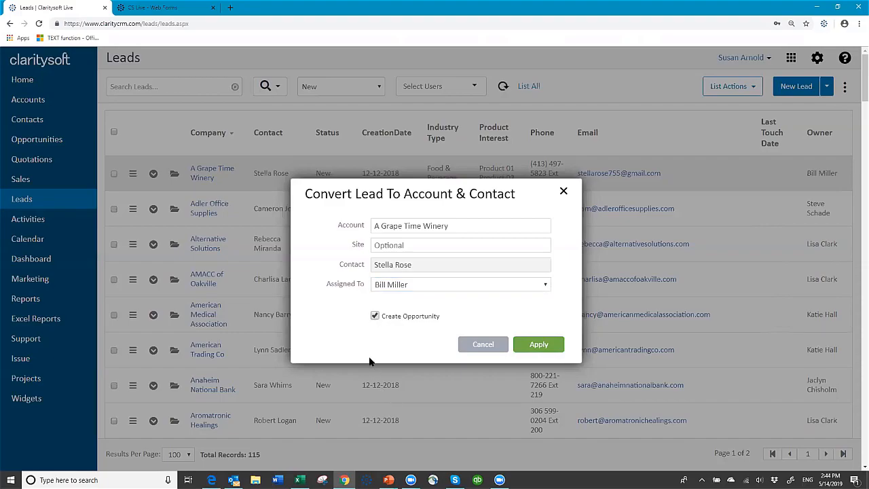
pyautogui.click(546, 285)
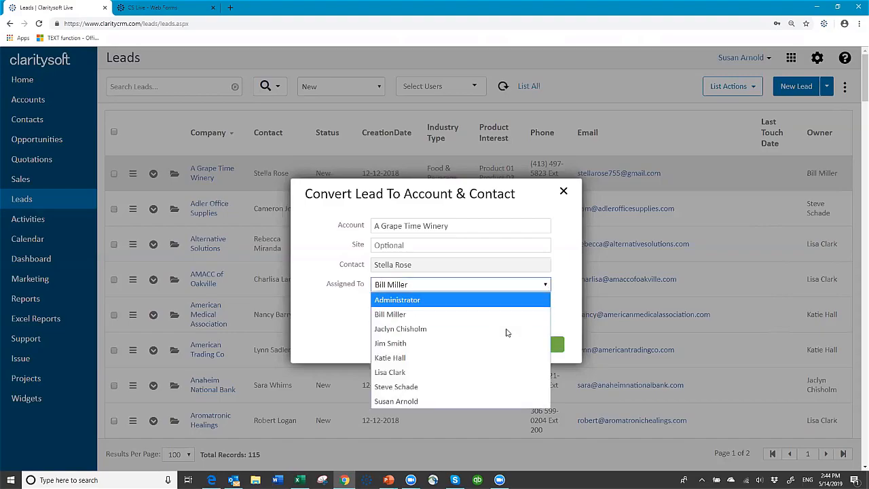
pyautogui.click(408, 400)
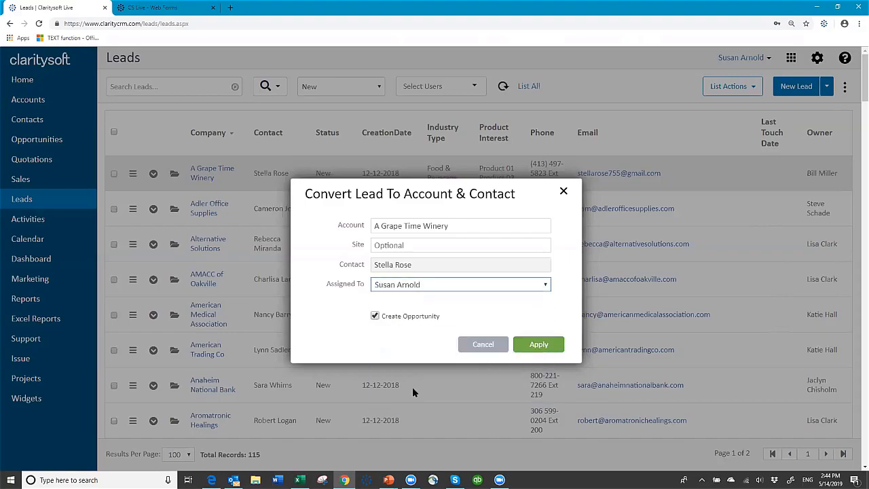
pyautogui.click(536, 345)
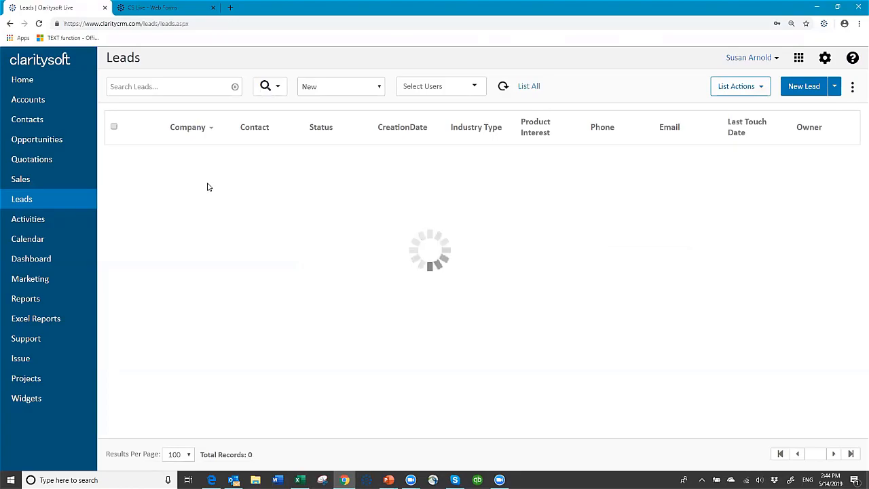
# Filter the leads list to Converted and examine the A Grape Time Winery lead's status and conversion date, leaving it without saving
pyautogui.click(380, 89)
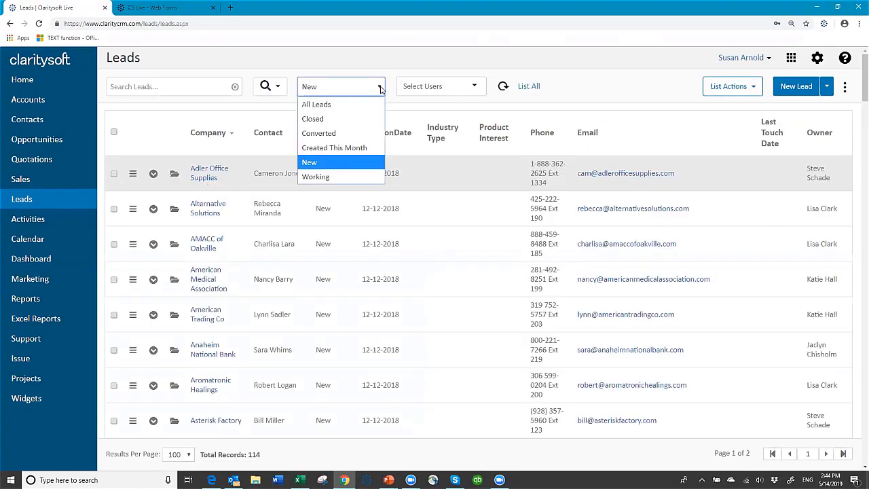
pyautogui.click(327, 133)
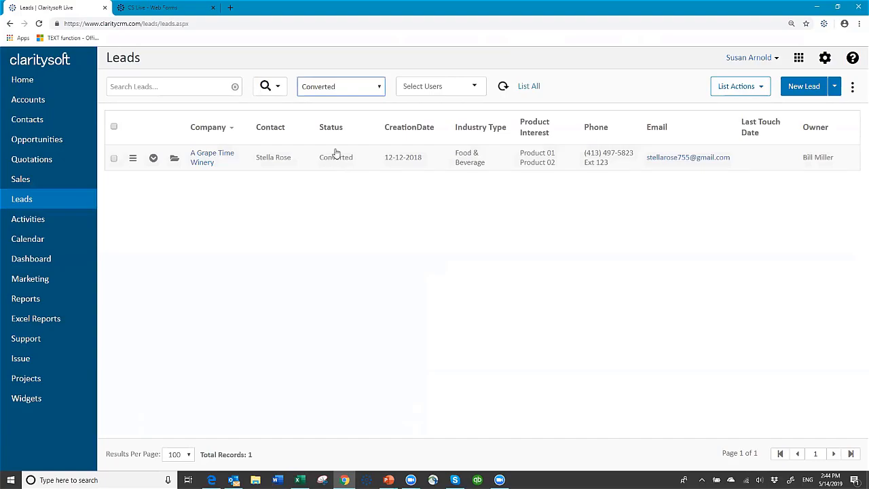
pyautogui.click(175, 160)
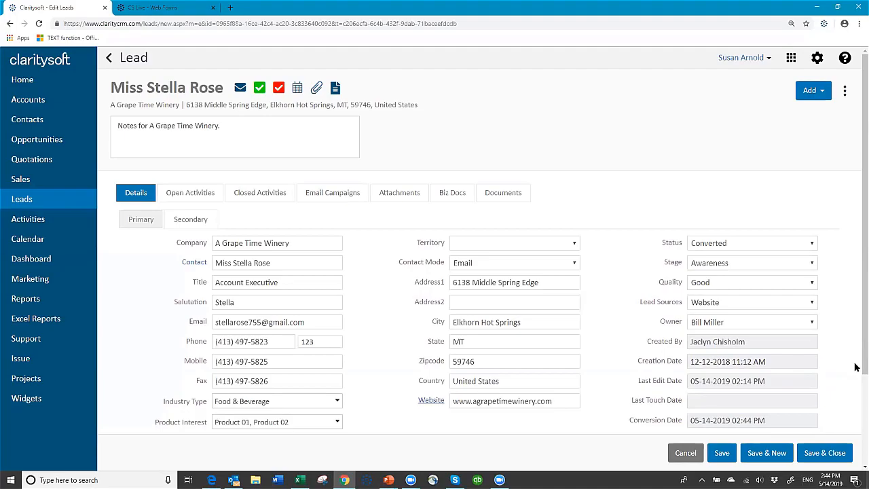
pyautogui.scroll(-2, 855, 376)
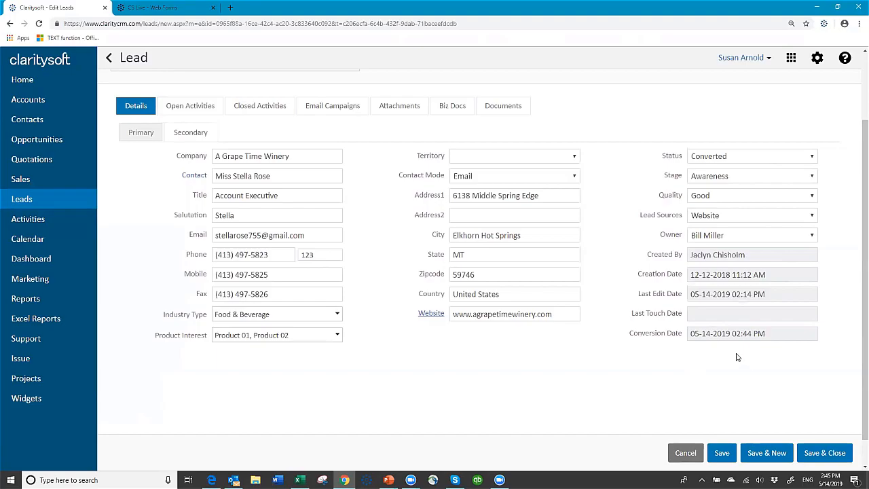
pyautogui.click(681, 452)
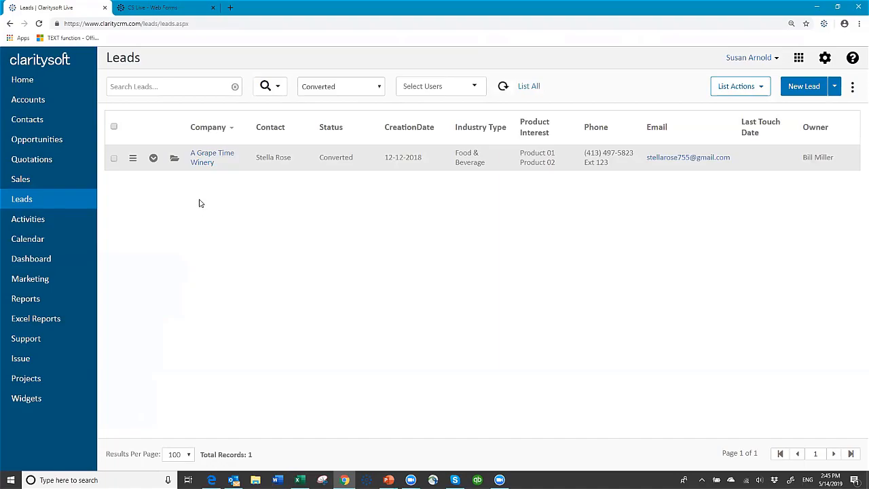
# Search the accounts for "grape time" and open the A Grape Time Winery account to review its converted details
pyautogui.click(26, 100)
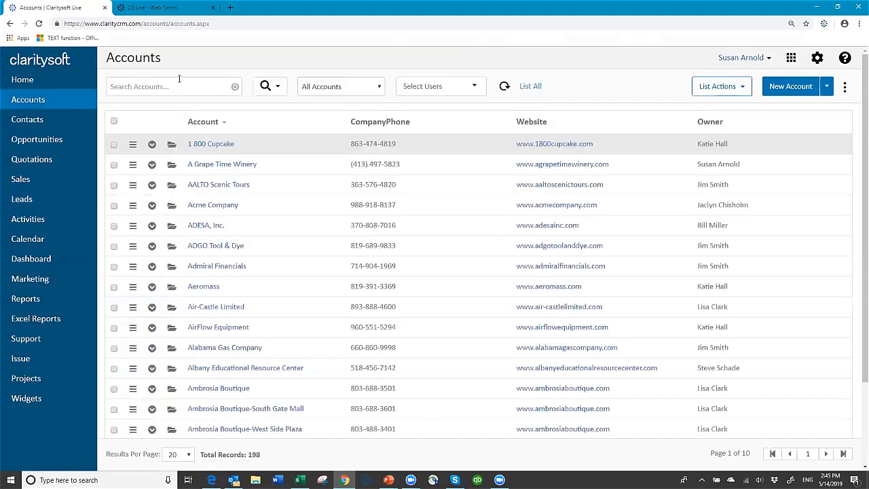
pyautogui.click(182, 86)
pyautogui.write('grape time')
pyautogui.press('Return')
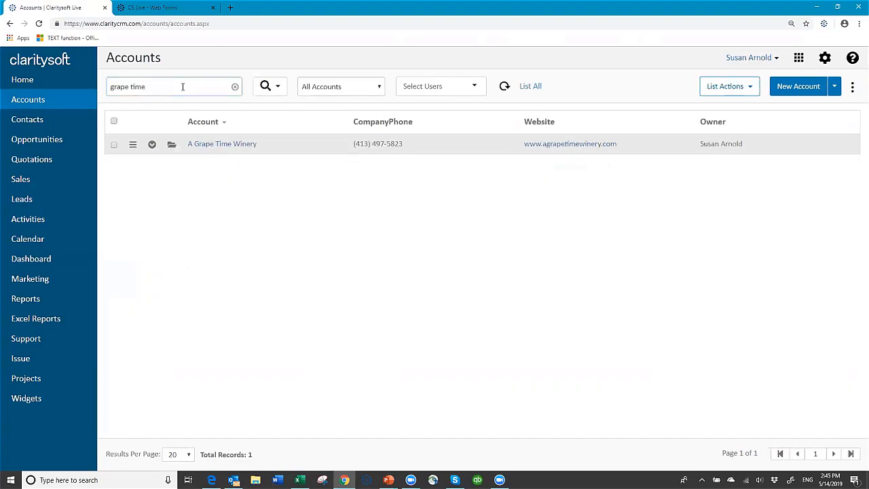
pyautogui.click(171, 145)
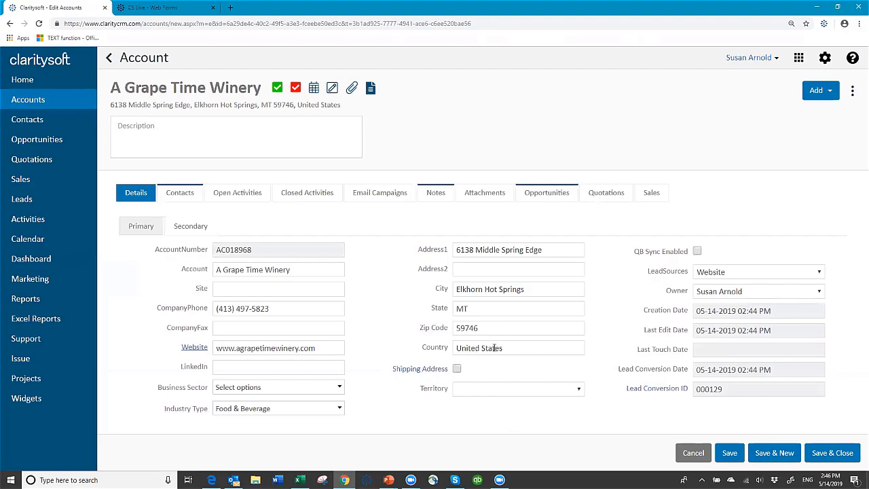
# Review the account's contacts and linked opportunity, including the available Sales Stage options, and leave the opportunity without saving
pyautogui.click(187, 197)
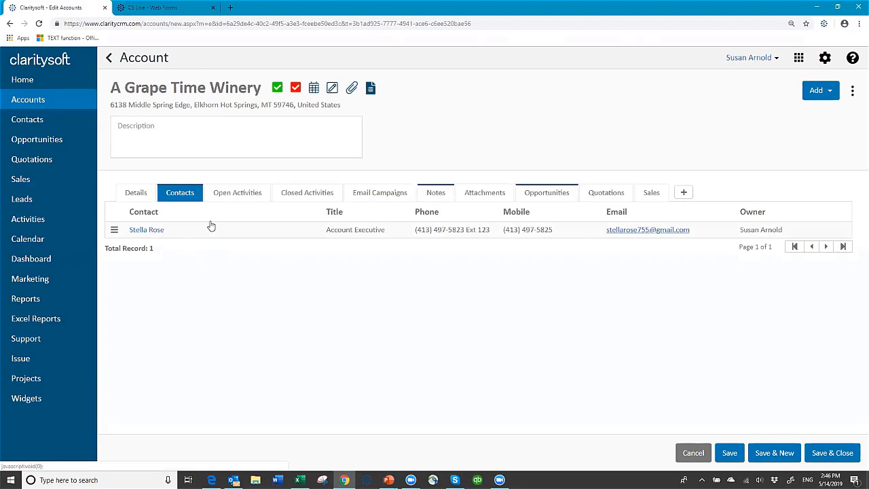
pyautogui.click(527, 196)
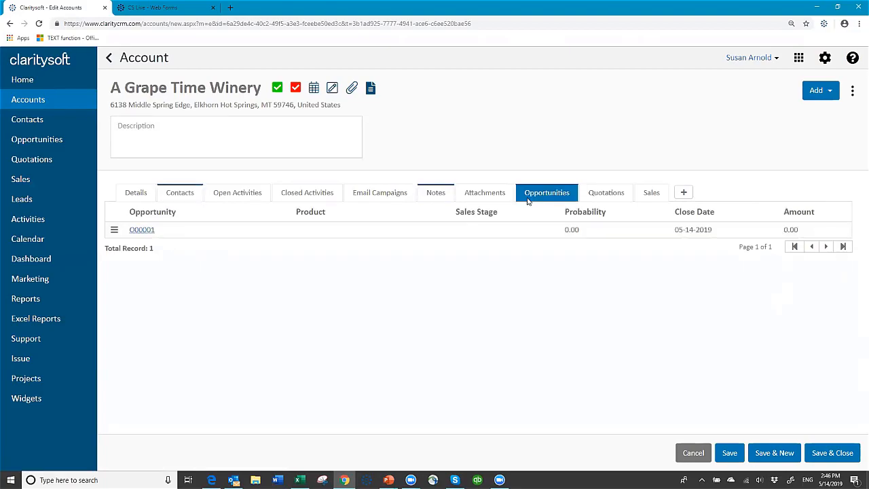
pyautogui.click(142, 230)
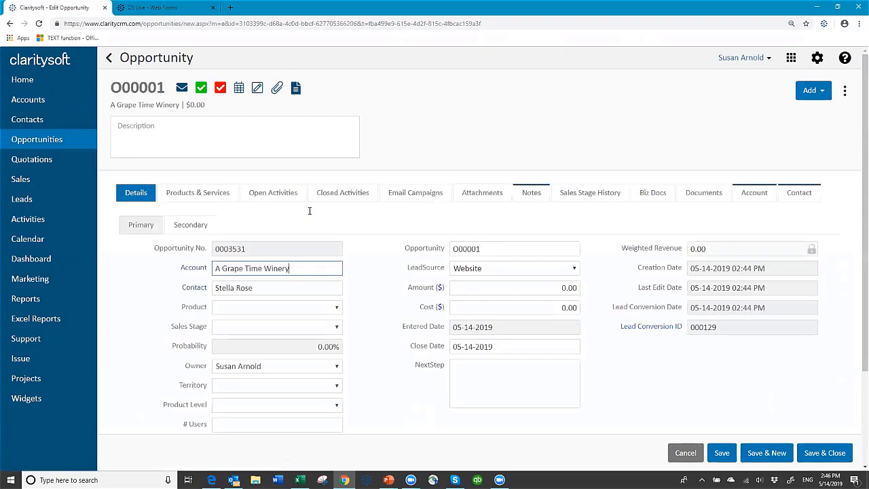
pyautogui.click(331, 328)
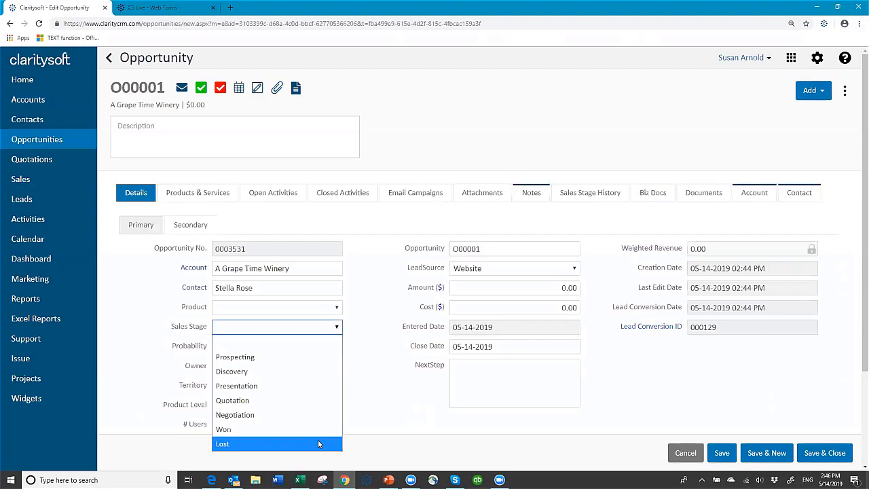
pyautogui.click(303, 331)
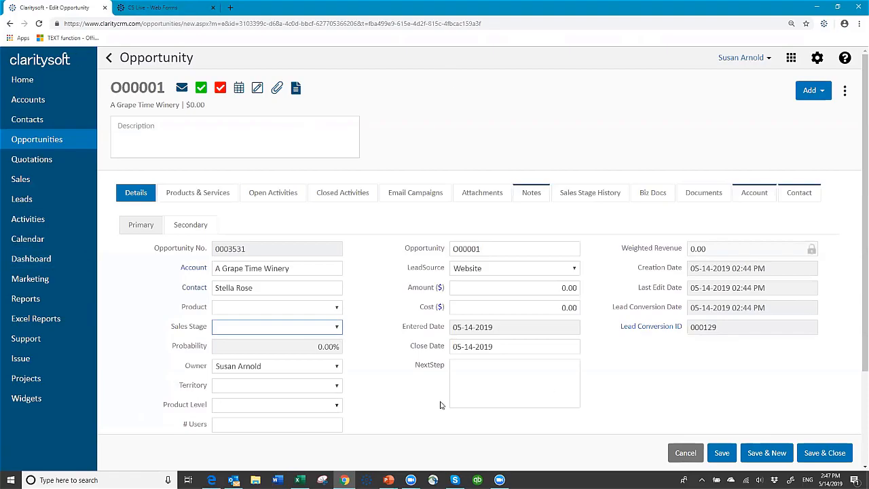
pyautogui.click(684, 453)
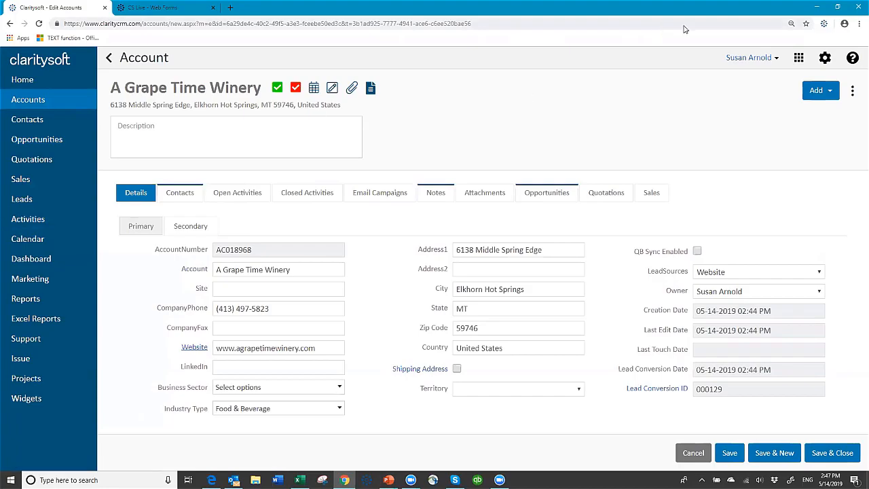
# In the Lead Web Form settings, add Company, FirstName, LastName, Phone and Email to the selected columns of a new template
pyautogui.click(825, 60)
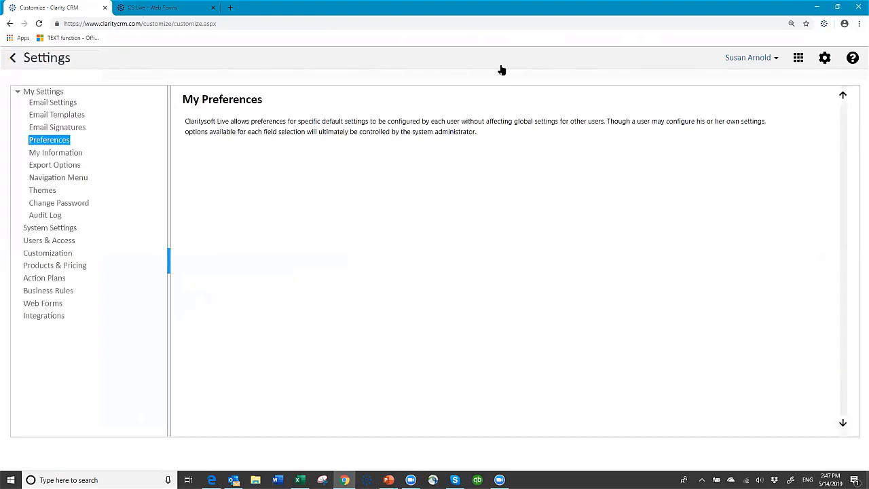
pyautogui.click(42, 305)
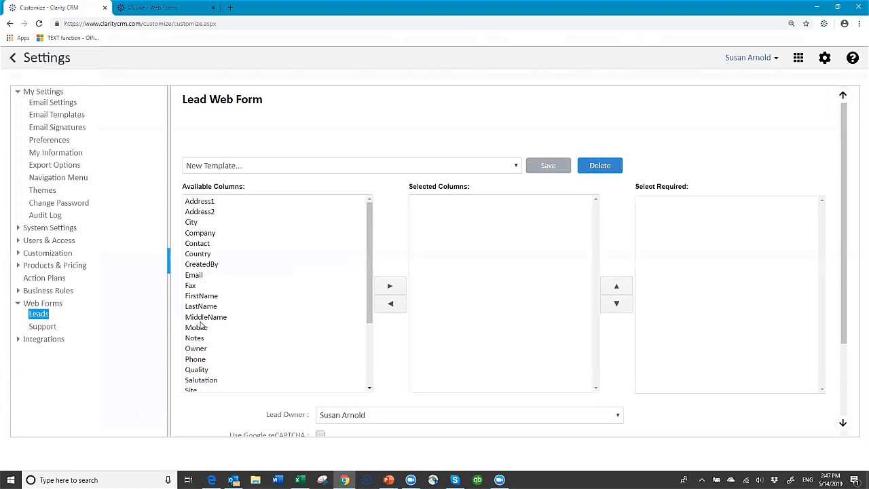
pyautogui.click(215, 235)
pyautogui.click(391, 289)
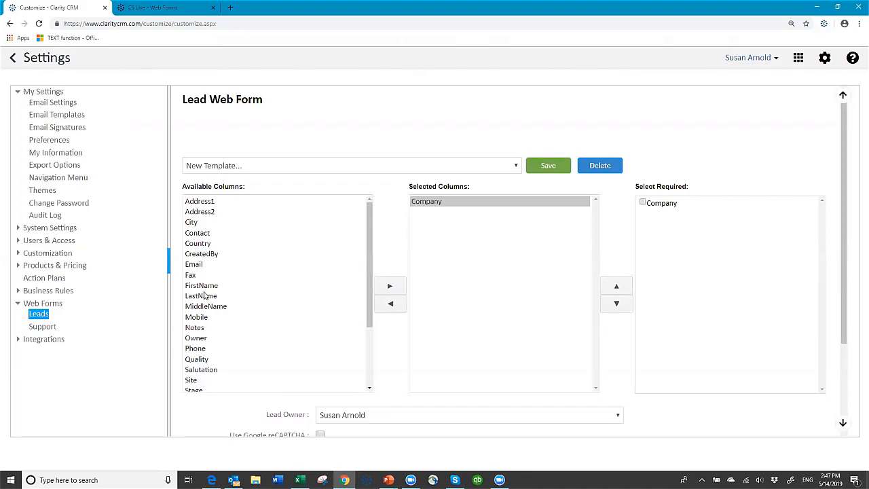
pyautogui.click(283, 289)
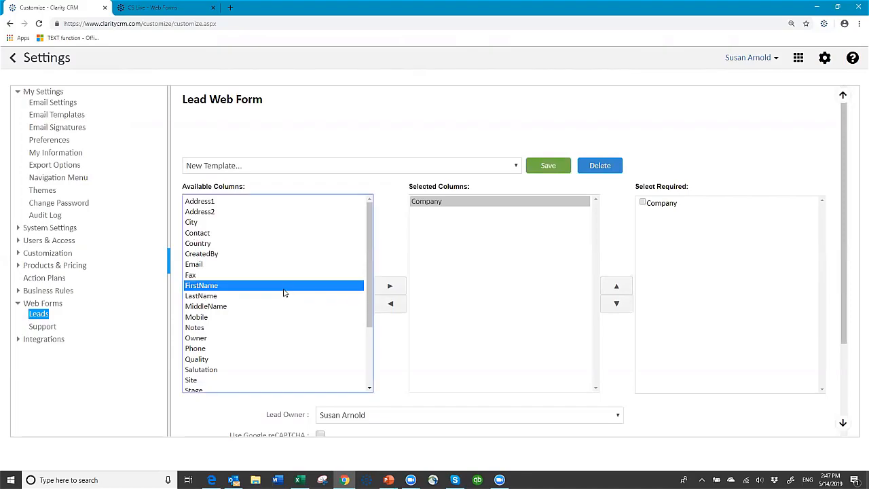
pyautogui.click(392, 288)
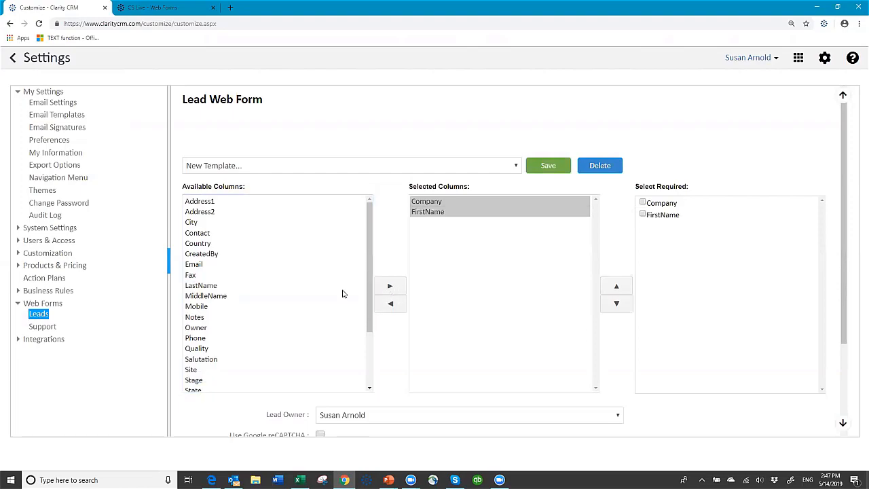
pyautogui.click(238, 286)
pyautogui.click(390, 289)
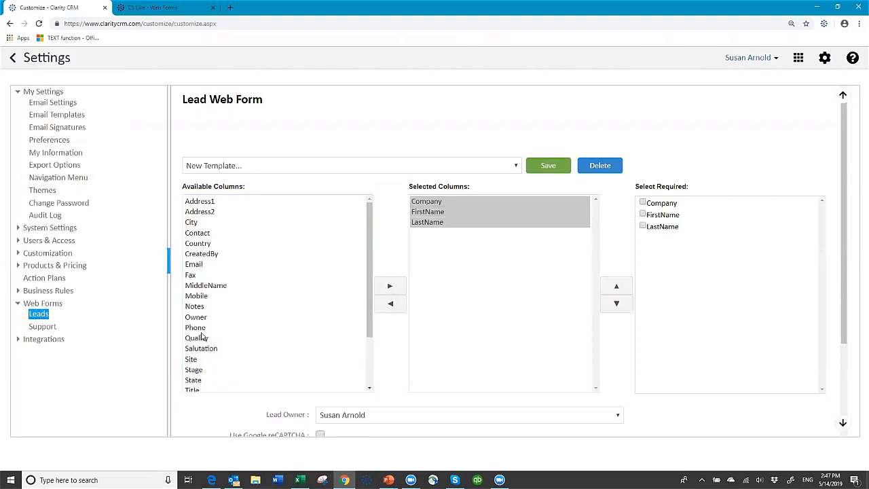
pyautogui.click(277, 327)
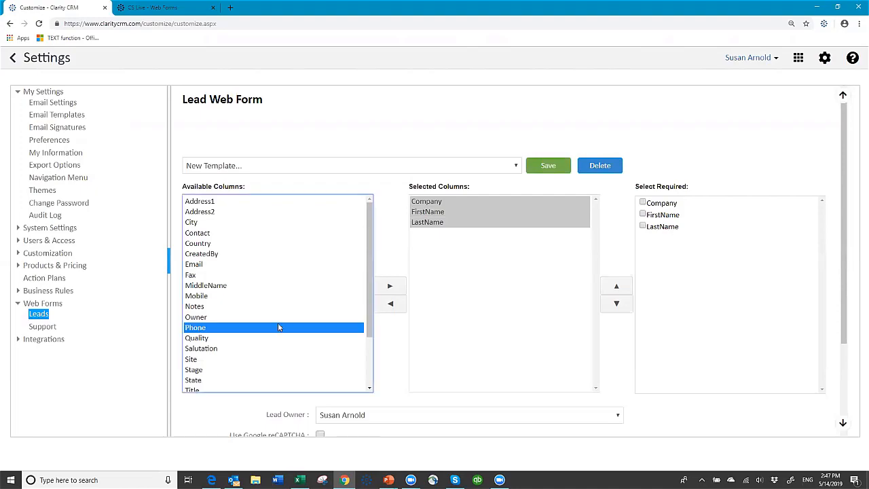
pyautogui.click(389, 288)
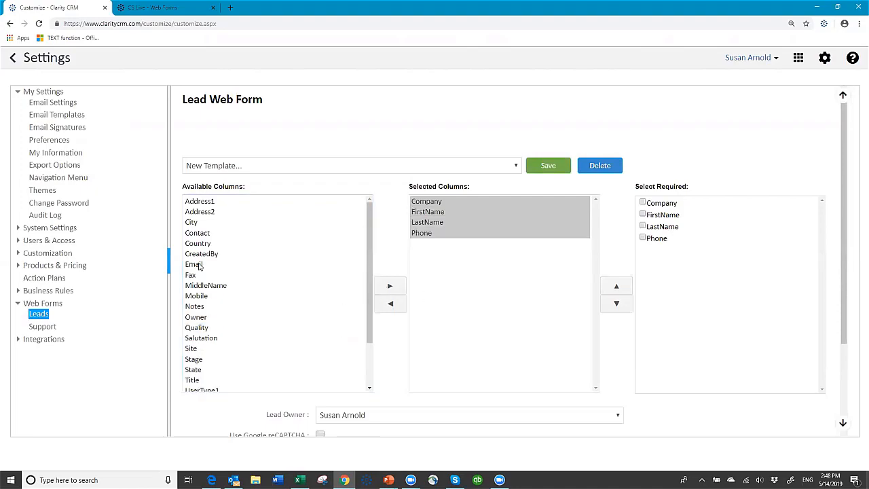
pyautogui.click(198, 266)
pyautogui.click(389, 287)
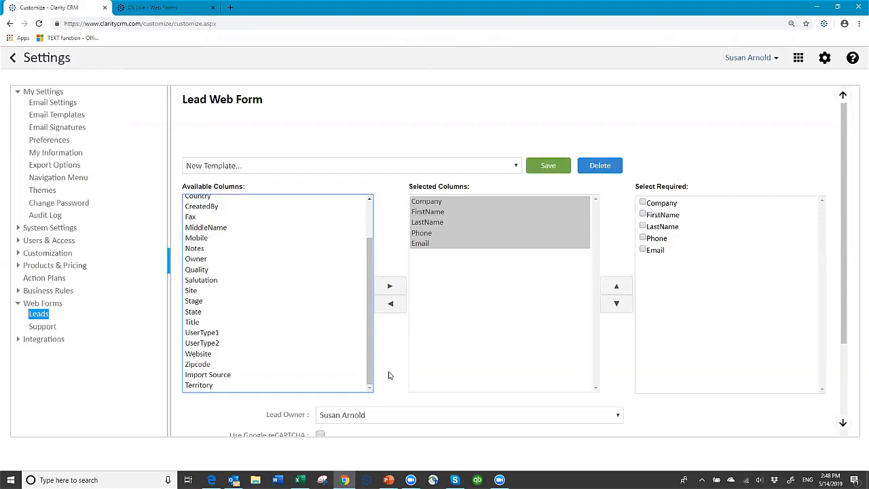
# Make the Company, FirstName, LastName, Phone and Email fields required on the lead web form
pyautogui.moveTo(367, 384); pyautogui.dragTo(369, 229)
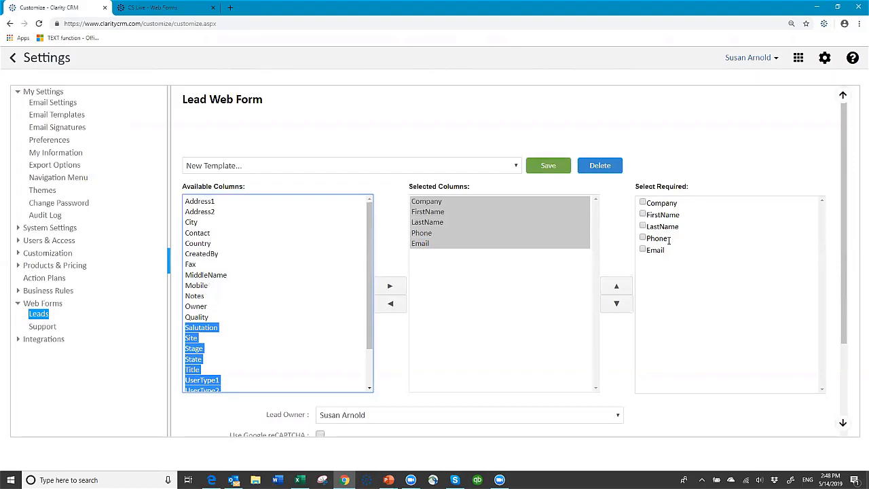
pyautogui.click(643, 203)
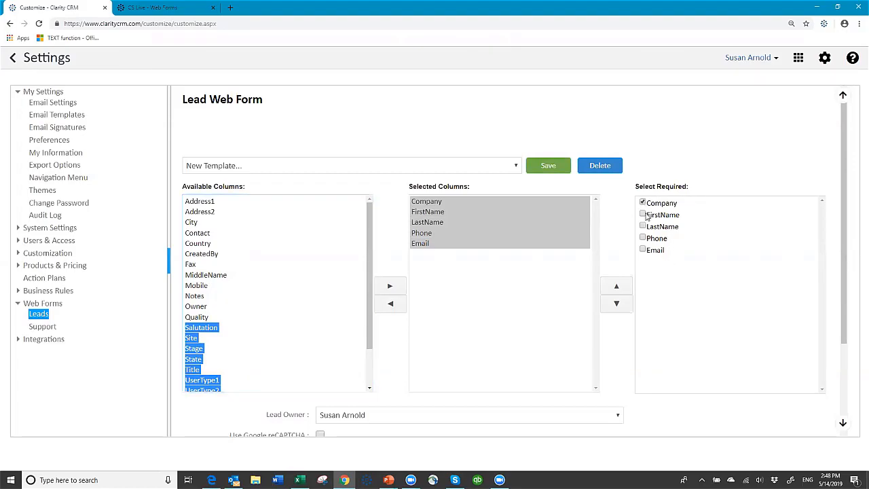
pyautogui.click(642, 214)
pyautogui.click(643, 227)
pyautogui.click(643, 238)
pyautogui.click(642, 250)
# Choose the signed-in user as the Lead Owner for the web form
pyautogui.scroll(-2, 491, 349)
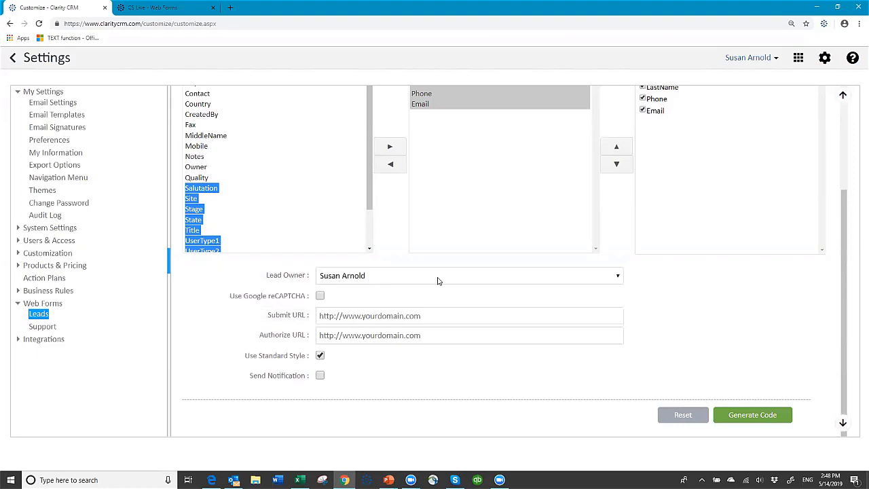
pyautogui.click(618, 277)
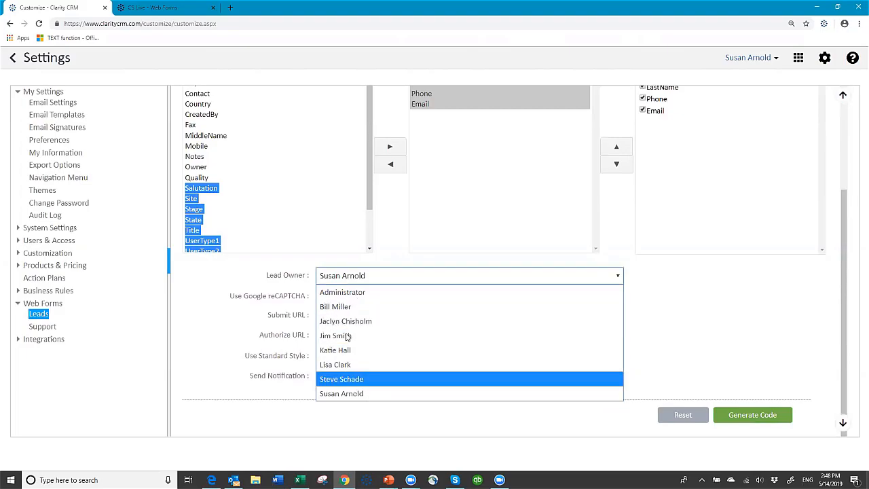
pyautogui.click(359, 394)
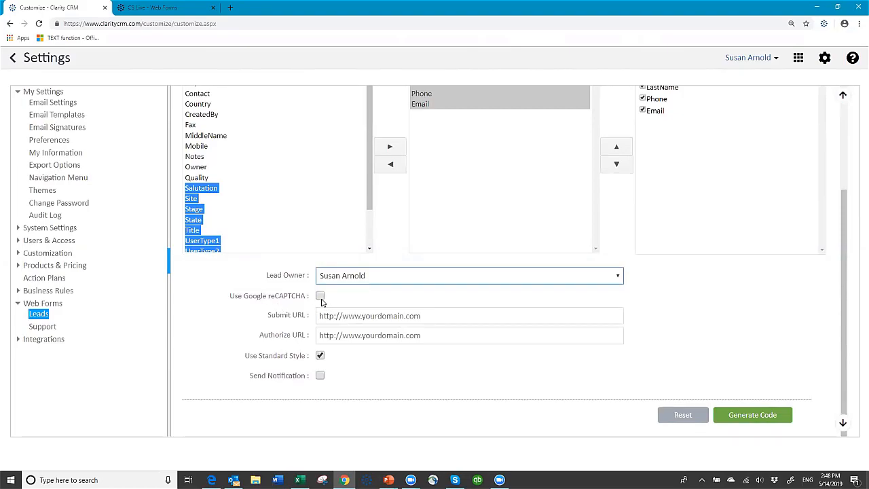
pyautogui.click(426, 316)
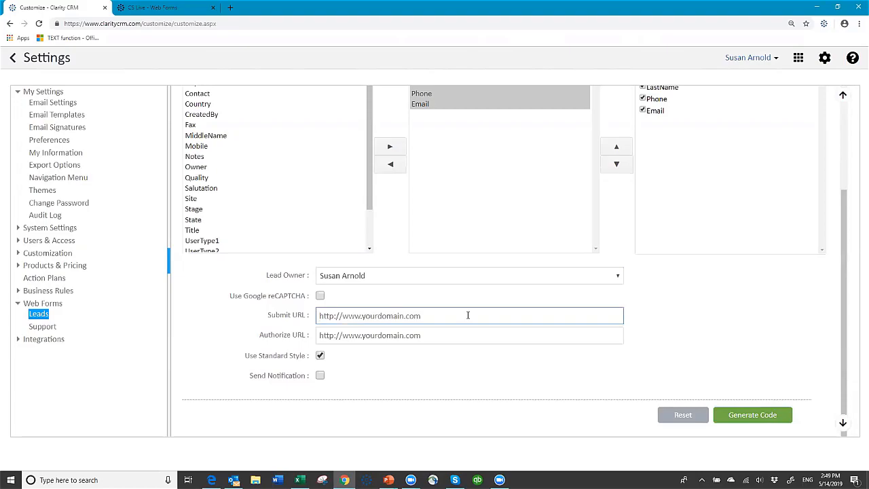
pyautogui.write('http://clarity')
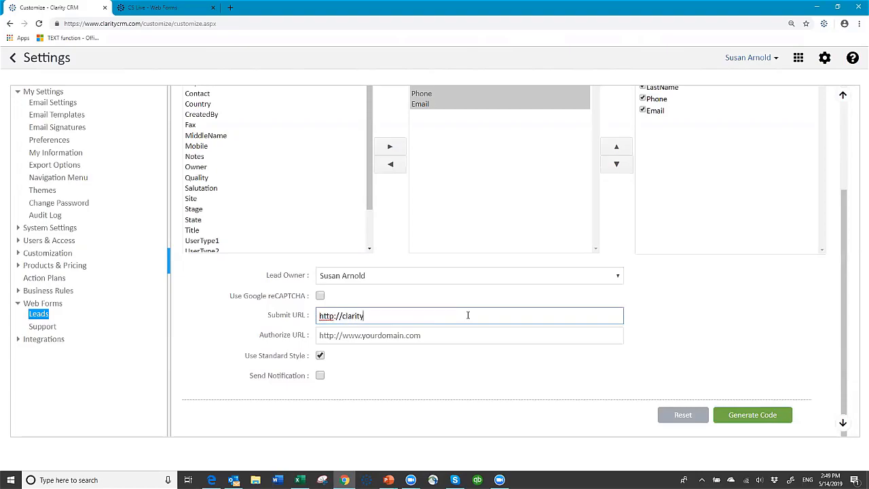
pyautogui.write('soft.com')
pyautogui.moveTo(395, 315); pyautogui.dragTo(303, 329)
pyautogui.hotkey('ctrl', 'c')
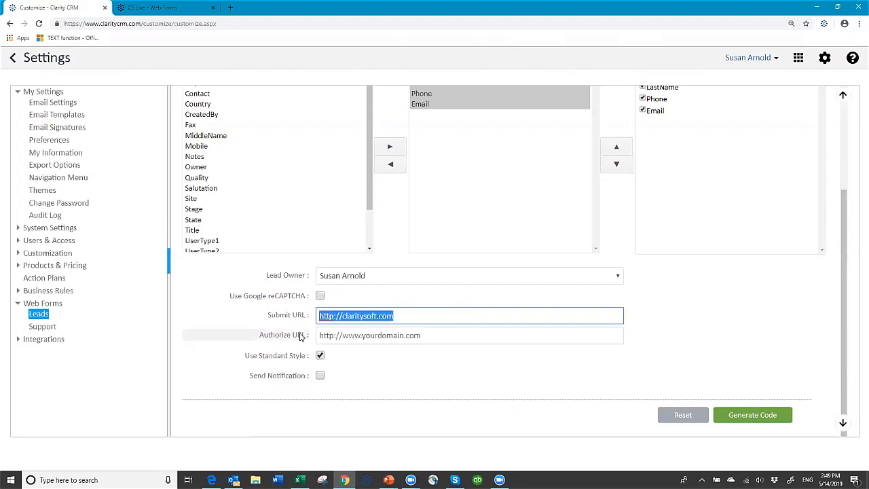
pyautogui.click(323, 334)
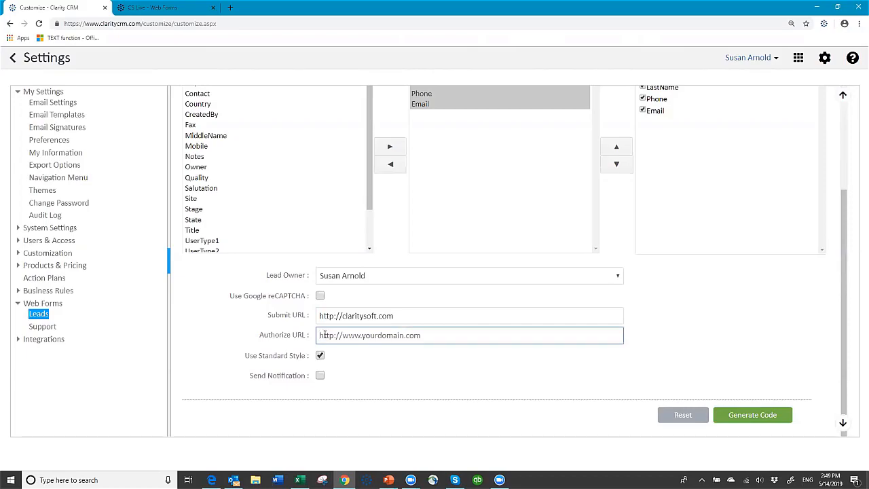
pyautogui.hotkey('ctrl', 'v')
# Enable Send Notification for the lead web form and turn on the Send to Contact option
pyautogui.click(320, 376)
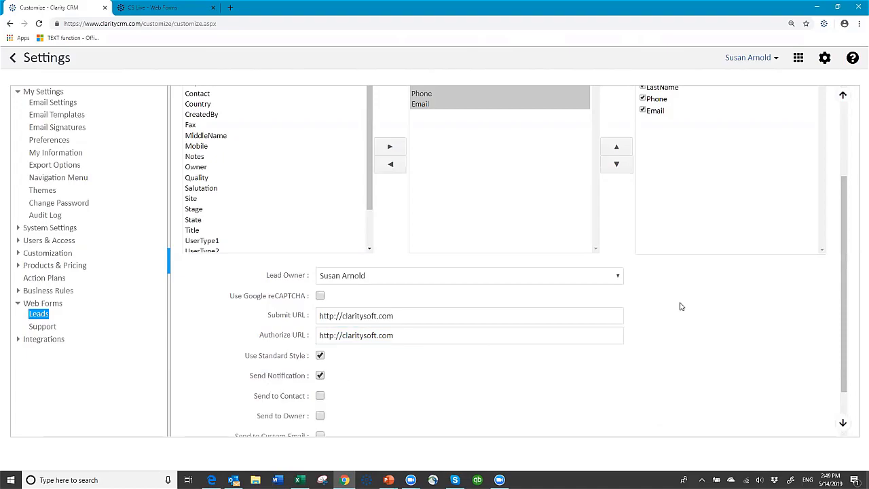
pyautogui.scroll(-2, 473, 348)
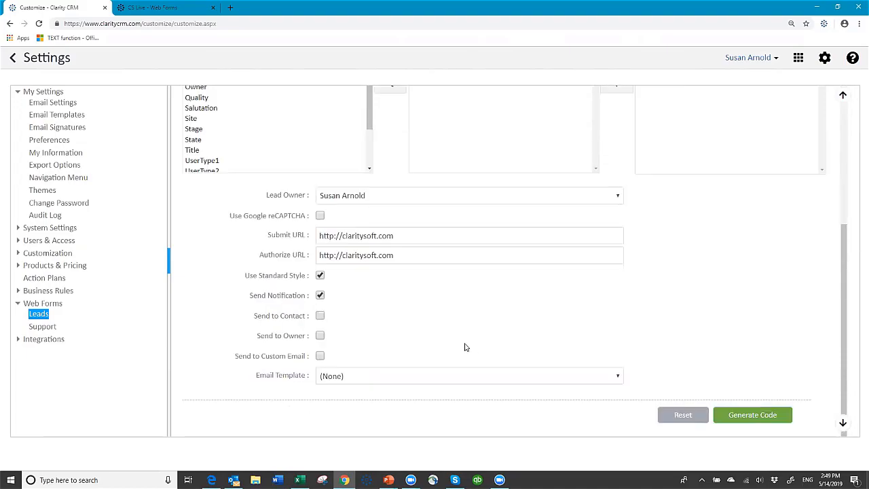
pyautogui.click(318, 318)
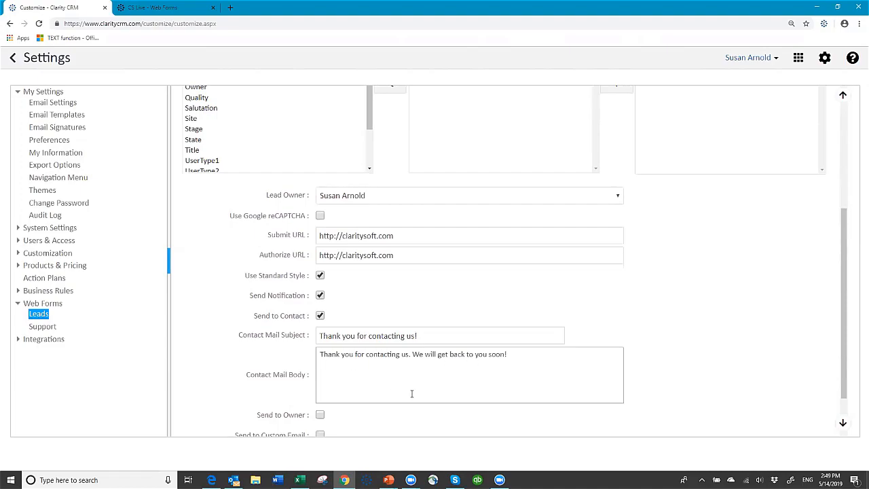
pyautogui.scroll(-2, 410, 369)
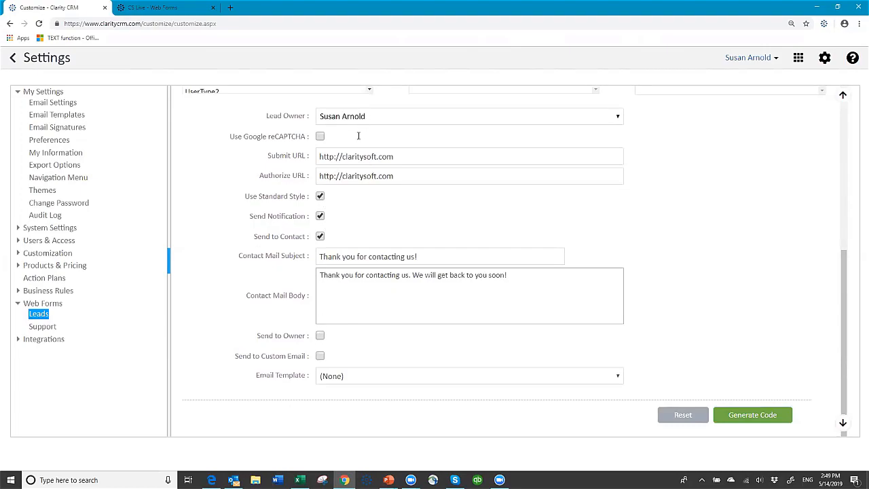
pyautogui.click(321, 356)
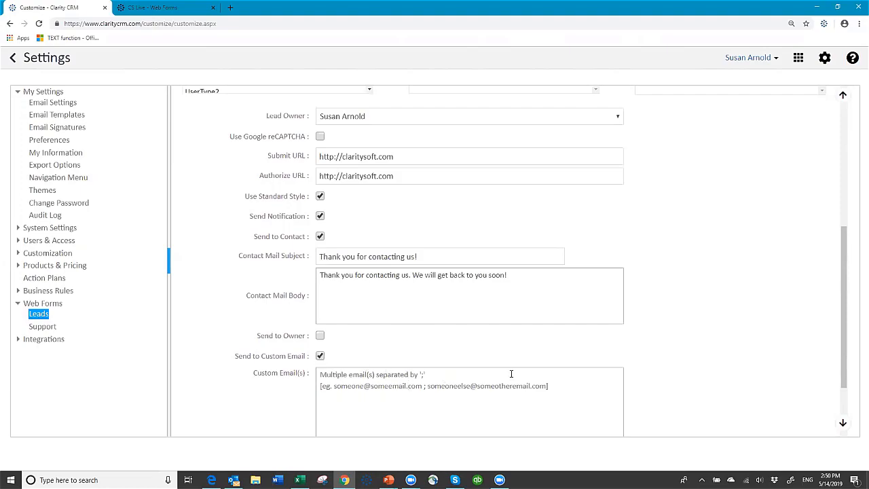
pyautogui.click(321, 356)
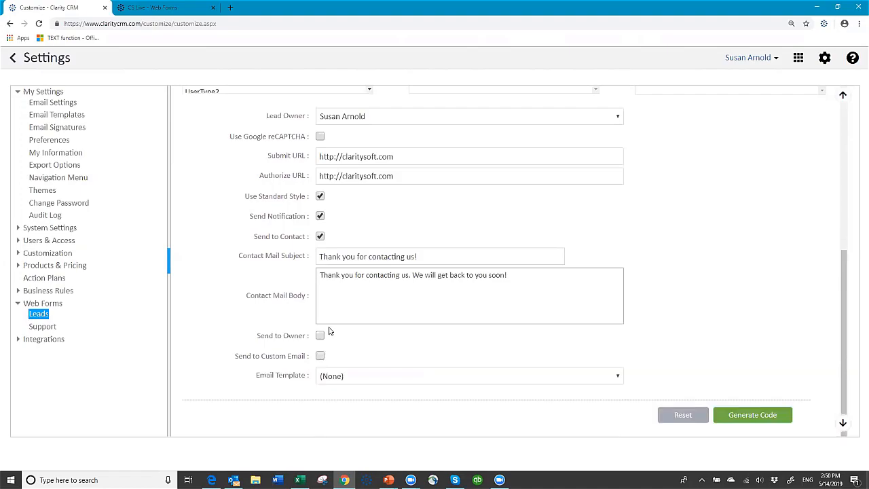
# Turn off Send Notification for the lead web form and generate the form's code
pyautogui.click(320, 217)
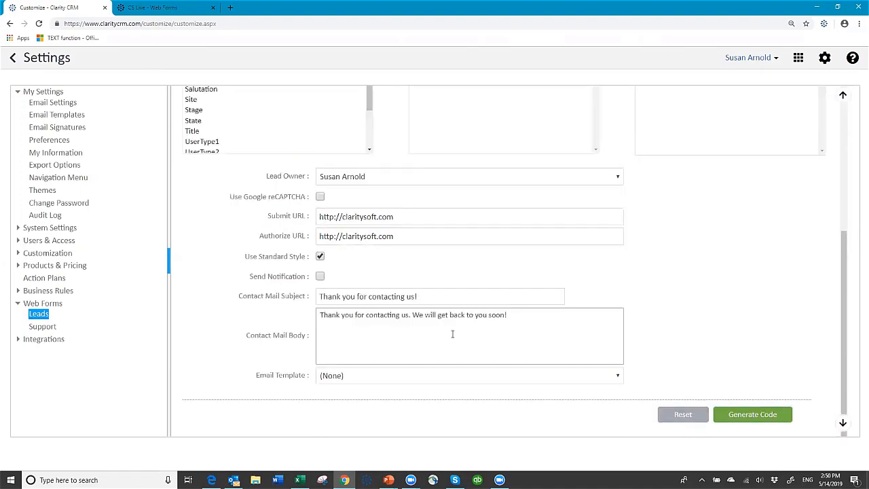
pyautogui.scroll(3, 671, 302)
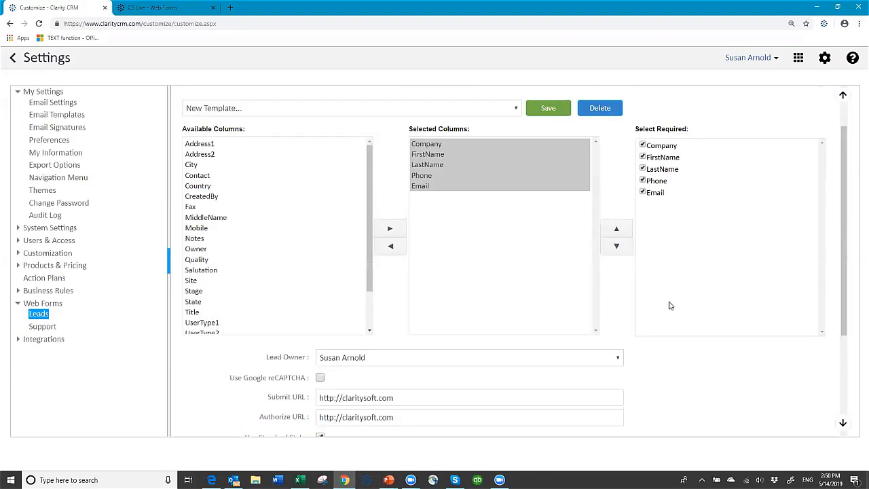
pyautogui.scroll(-3, 665, 308)
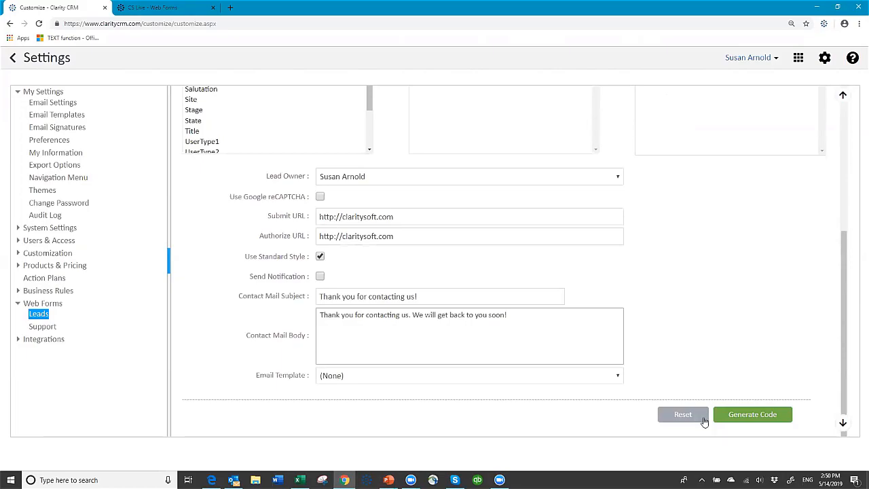
pyautogui.click(749, 415)
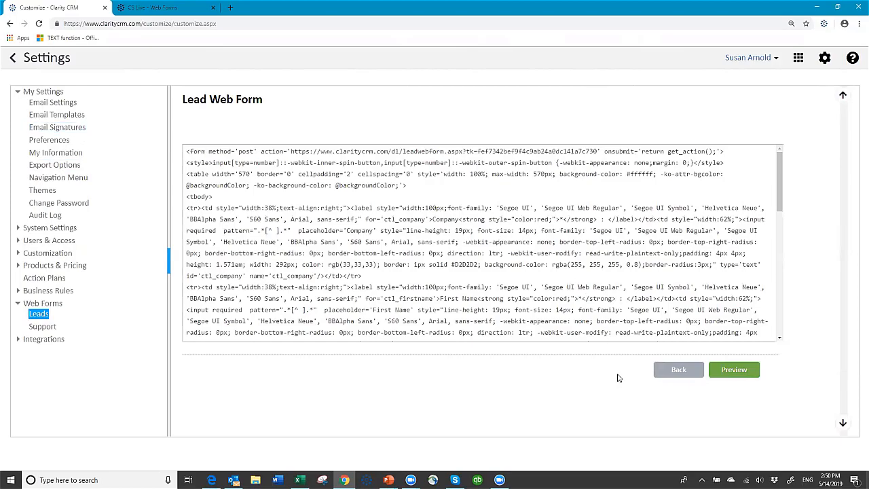
# Return to the lead web form setup and save it as a template named "lead from template"
pyautogui.click(672, 370)
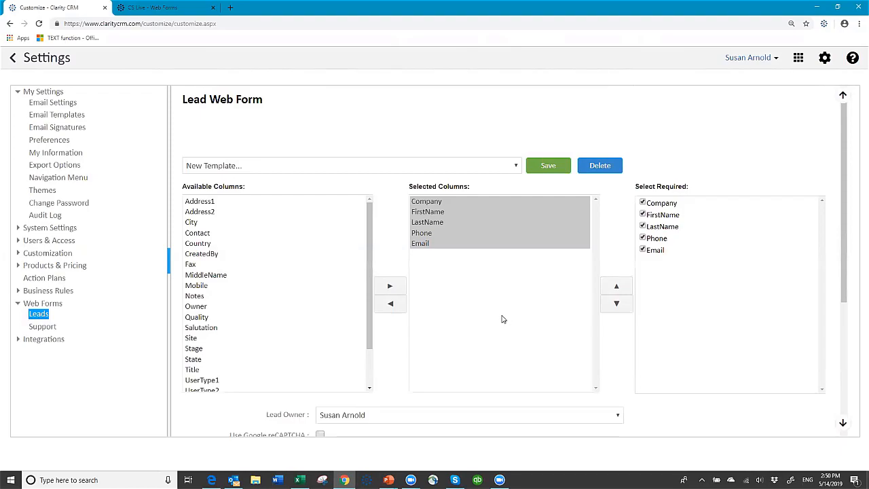
pyautogui.click(548, 167)
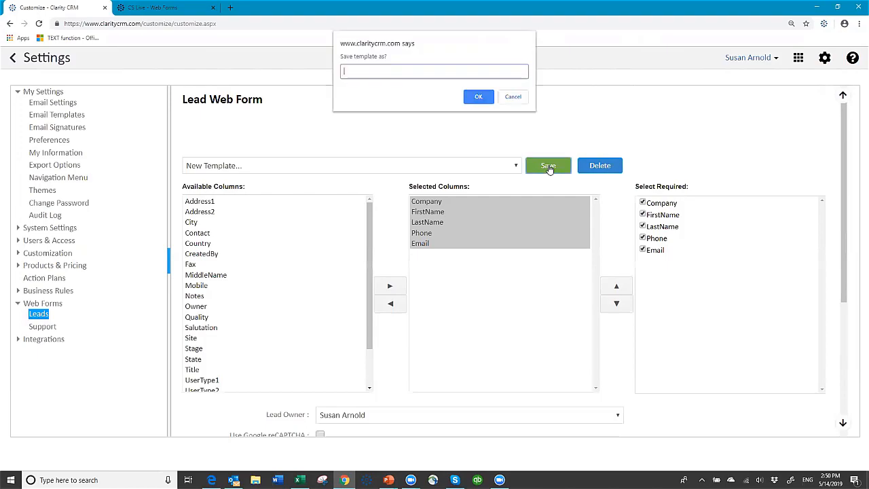
pyautogui.write('Test Form template')
pyautogui.click(478, 97)
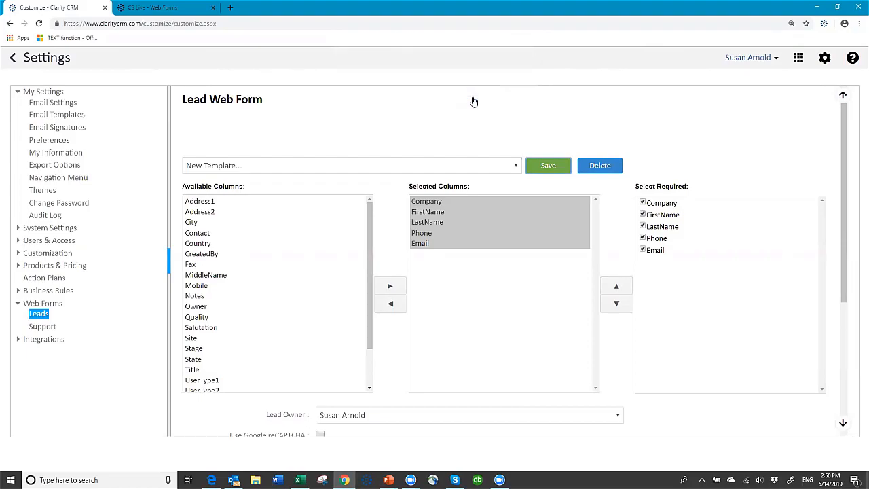
# Load the saved "lead from template" template to check its columns and settings, and leave Settings
pyautogui.click(516, 167)
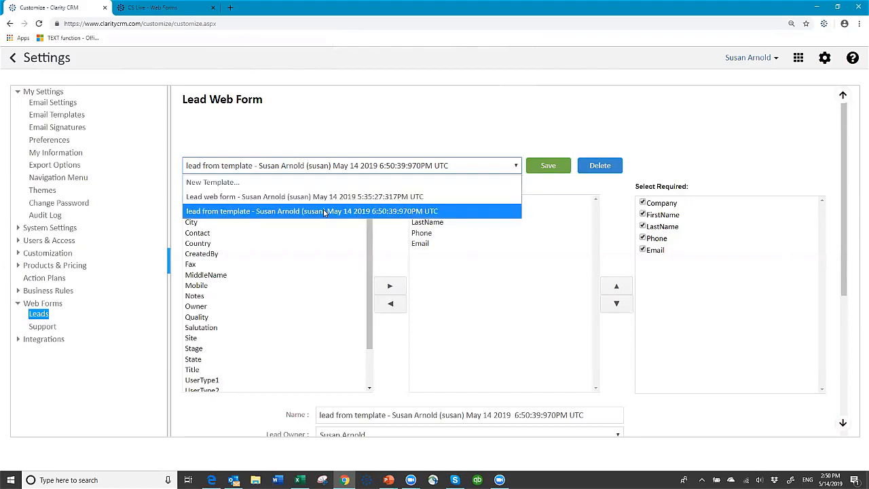
pyautogui.click(387, 346)
pyautogui.scroll(-4, 376, 372)
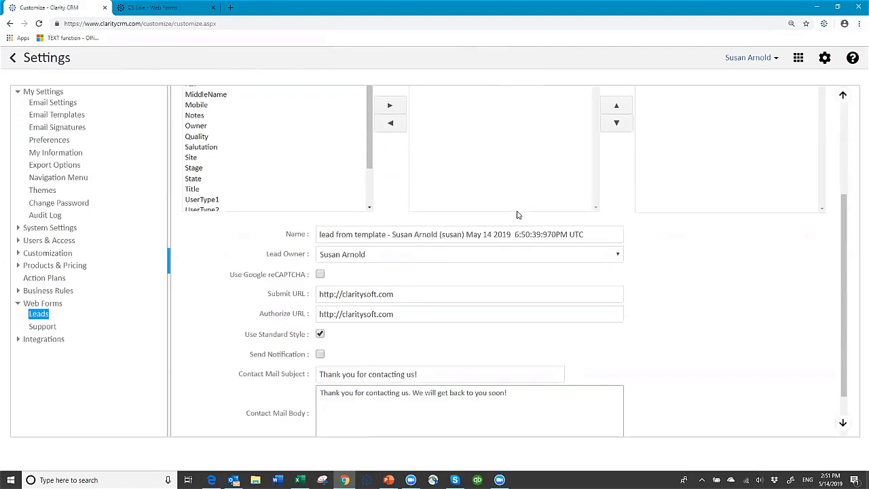
pyautogui.scroll(4, 518, 215)
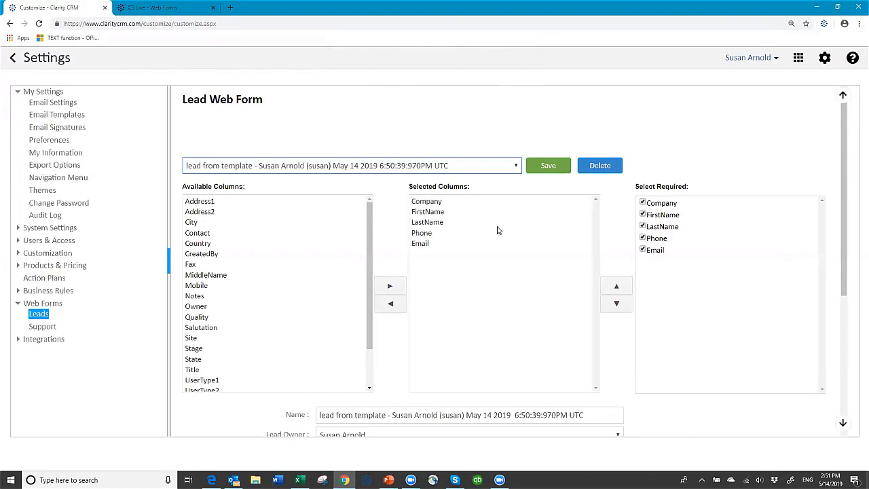
pyautogui.click(12, 59)
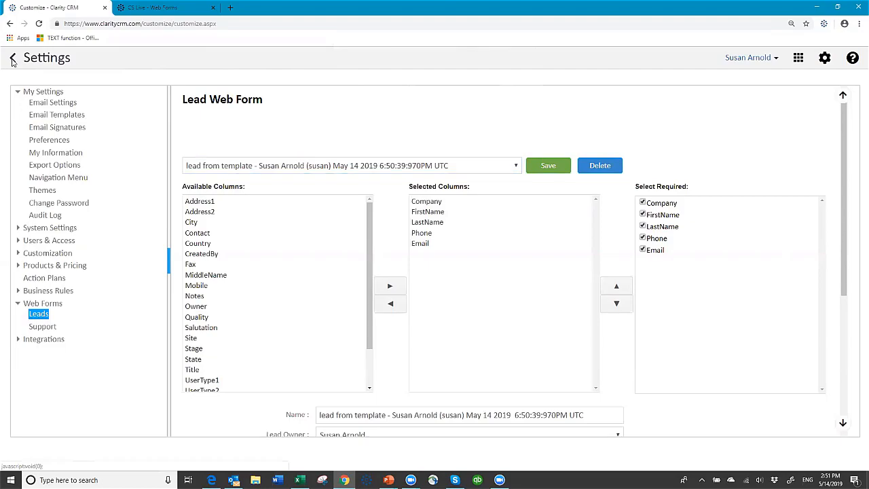